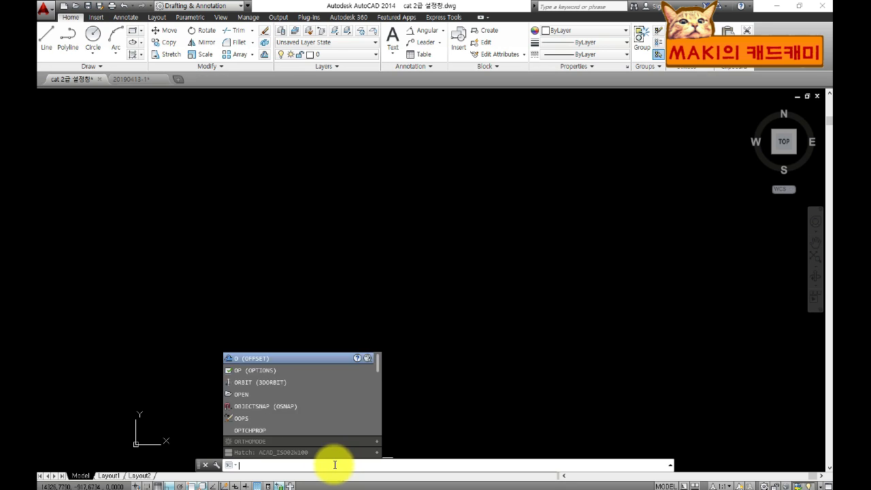
{"action": "key", "text": "Escape"}
{"action": "right_click", "coordinate": [238, 221]}
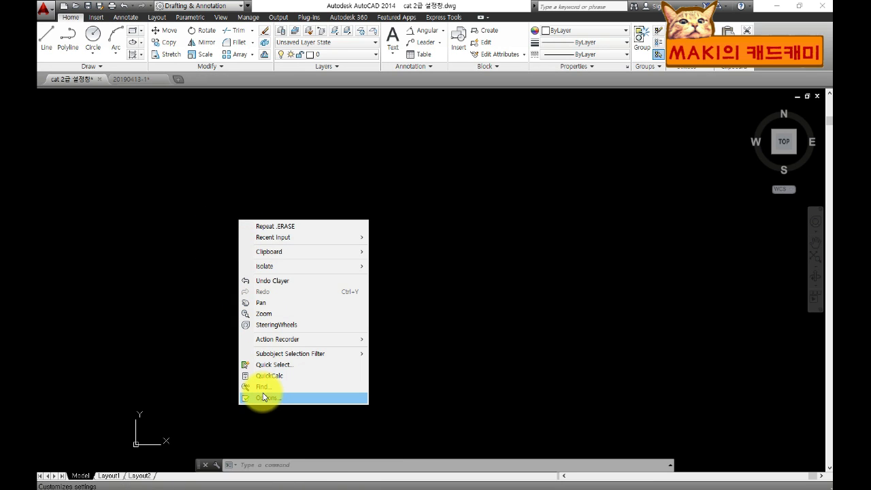
{"action": "left_click", "coordinate": [159, 291]}
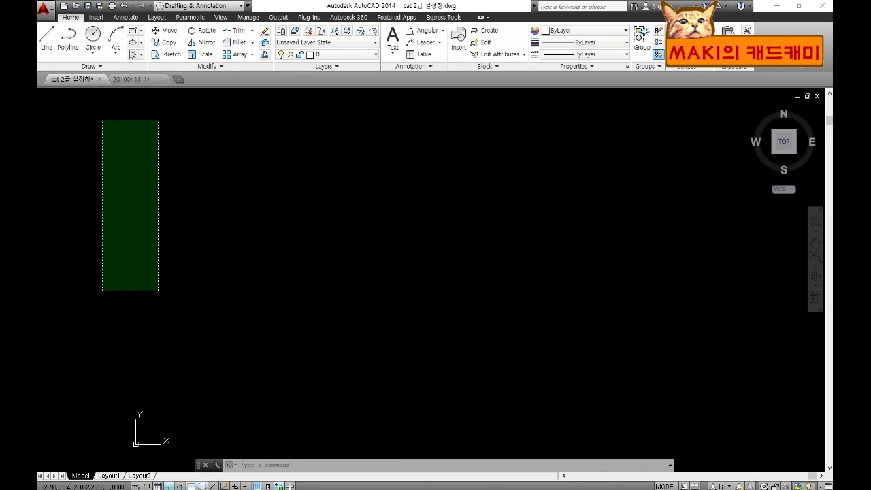
{"action": "left_click", "coordinate": [127, 140]}
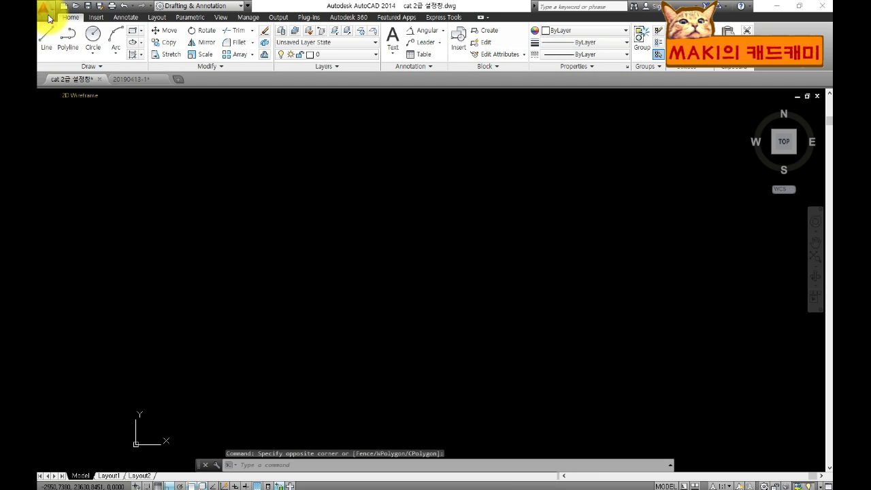
Open the program options and review the drawing window background colors for 2D model space and sheet/layout, leaving them unchanged
{"action": "left_click", "coordinate": [48, 17]}
{"action": "left_click", "coordinate": [131, 269]}
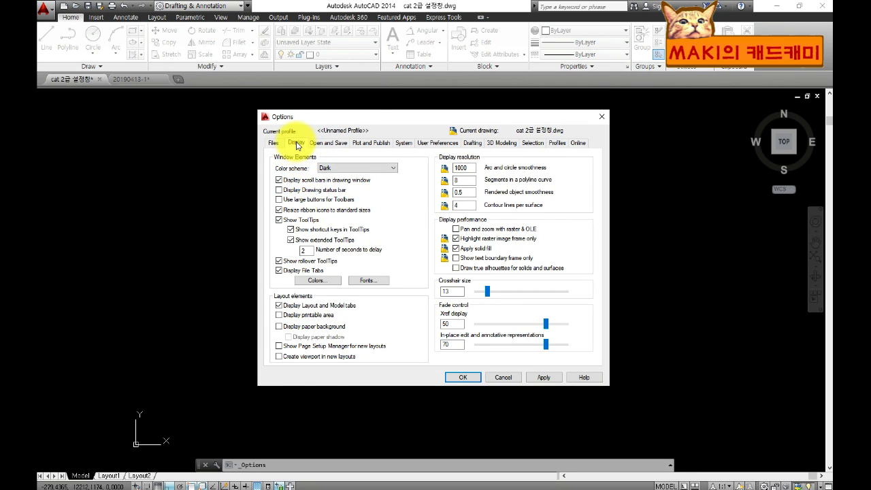
{"action": "left_click", "coordinate": [317, 279]}
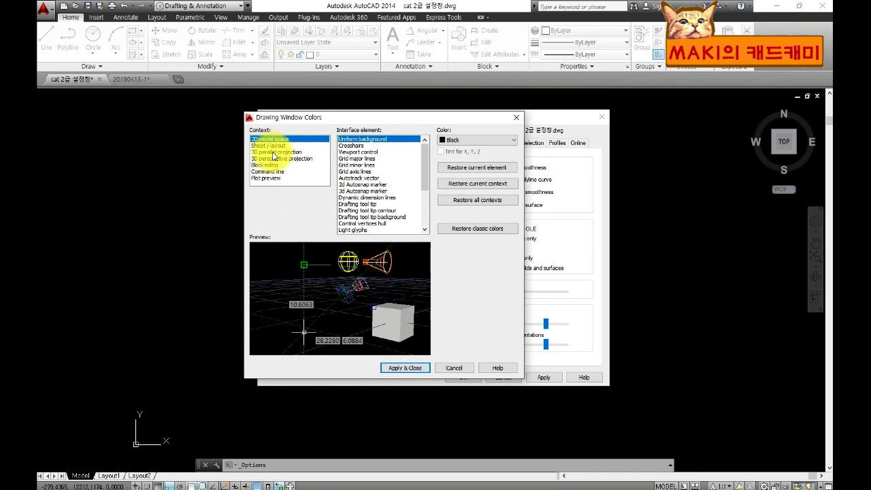
{"action": "left_click", "coordinate": [303, 147]}
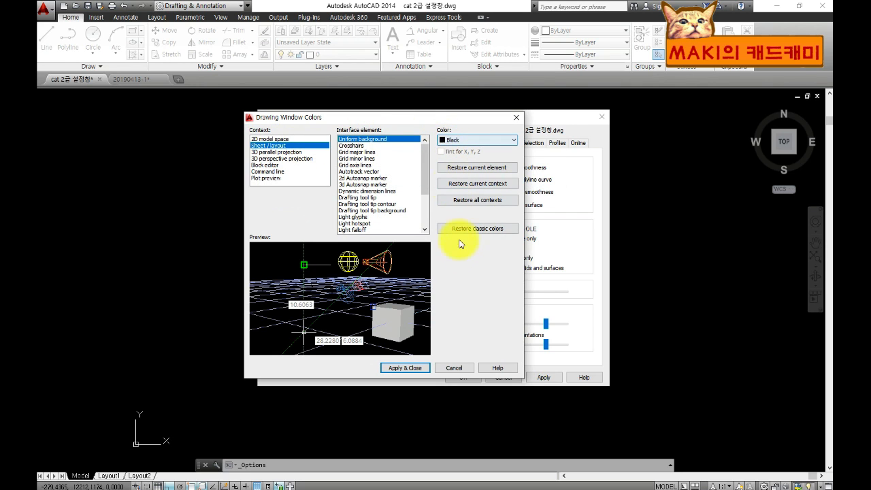
{"action": "left_click", "coordinate": [462, 368]}
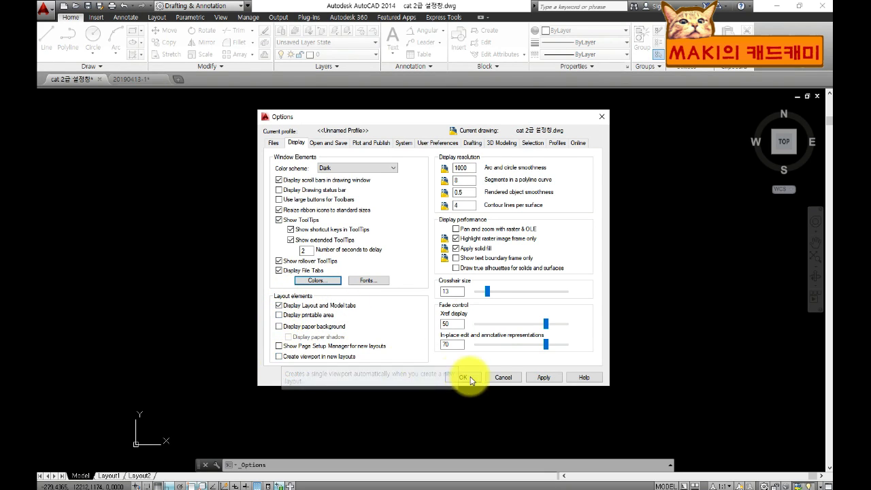
Check the minutes between automatic saves in the file open and save options, and close the options
{"action": "left_click", "coordinate": [327, 143]}
{"action": "double_click", "coordinate": [299, 266]}
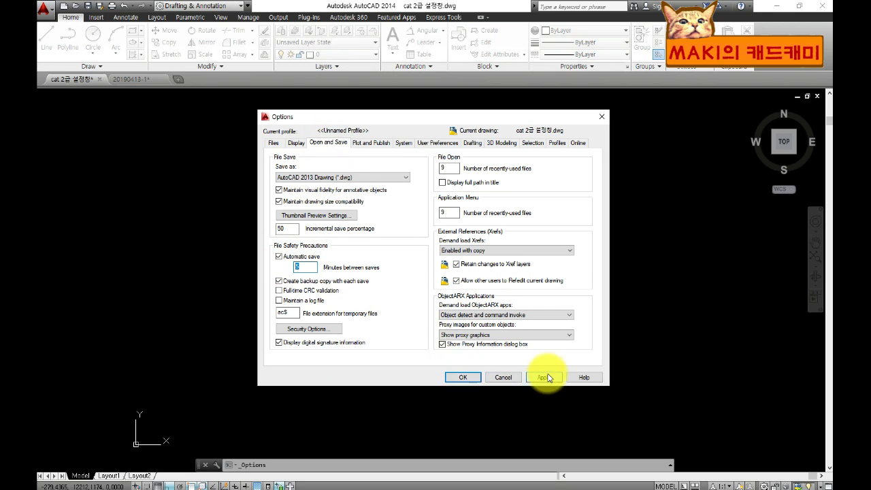
{"action": "left_click", "coordinate": [467, 381]}
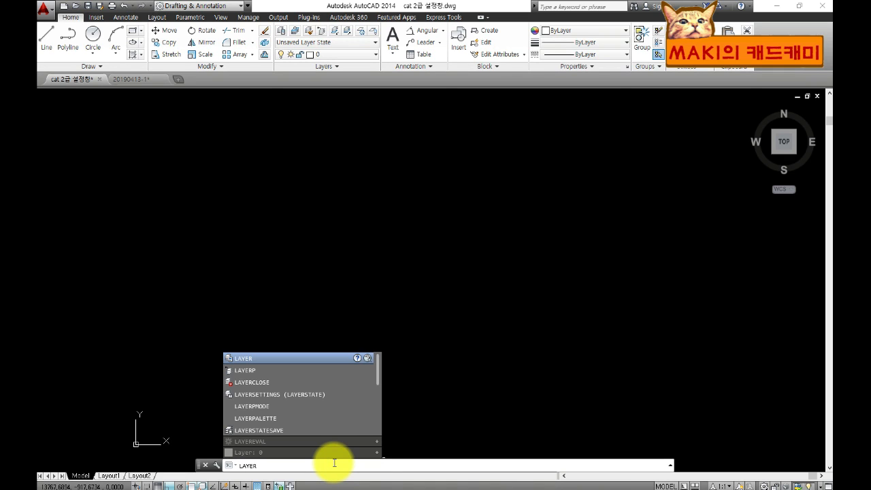
Review the font, height and width factor of the Standard text style, and close the text style settings
{"action": "key", "text": "Escape"}
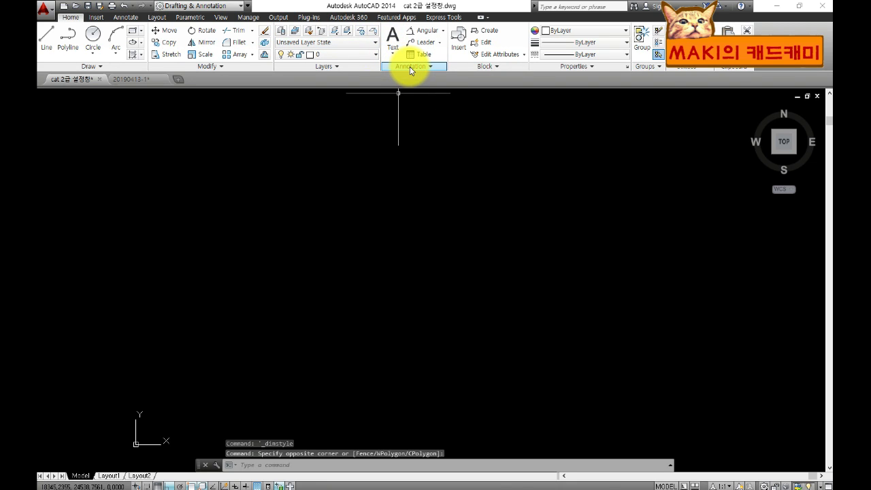
{"action": "left_click", "coordinate": [410, 66]}
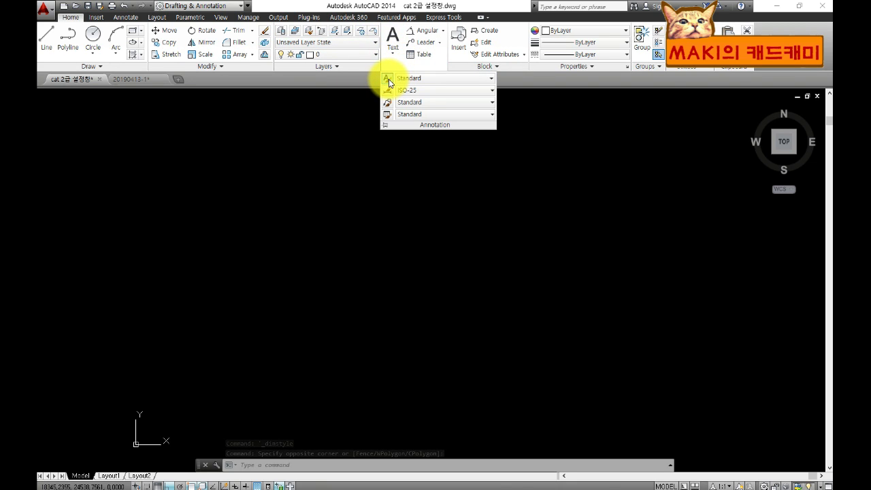
{"action": "left_click", "coordinate": [389, 81]}
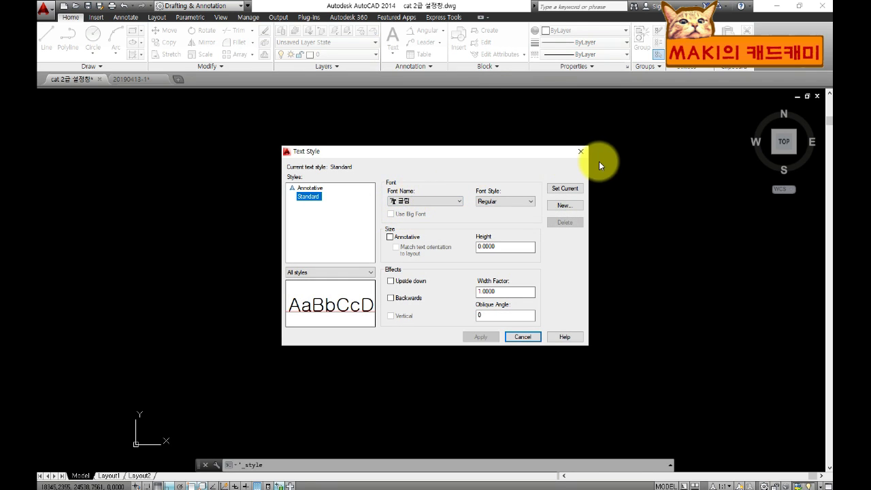
{"action": "left_click", "coordinate": [581, 151]}
Review the ISO-25 dimension style override's line, arrow, center mark, text and fit settings, including the overall scale
{"action": "left_click", "coordinate": [428, 65]}
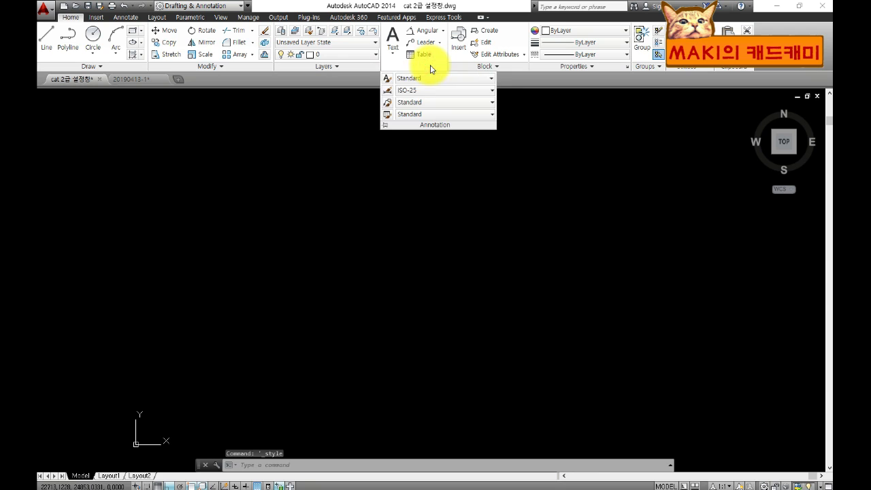
{"action": "left_click", "coordinate": [389, 94]}
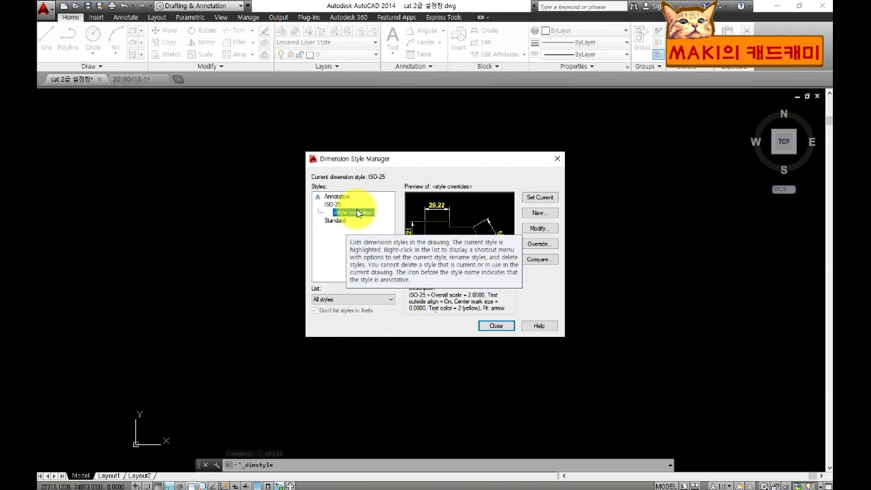
{"action": "left_click", "coordinate": [541, 244]}
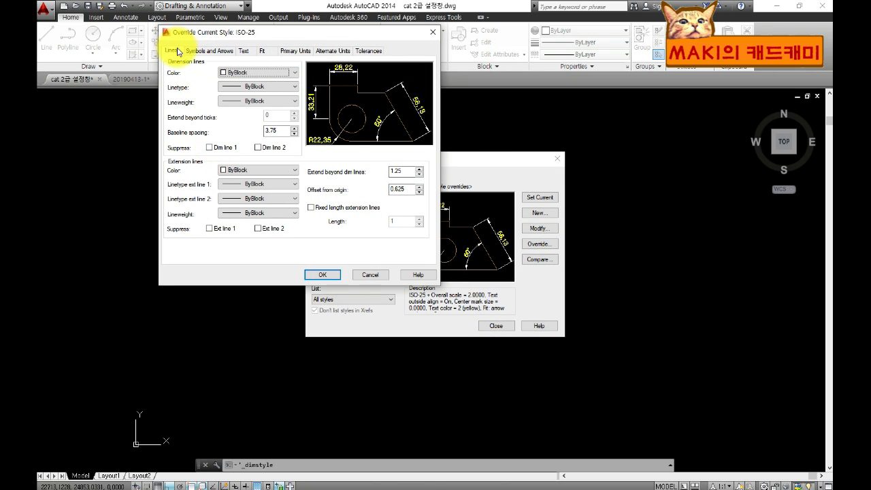
{"action": "left_click", "coordinate": [203, 51]}
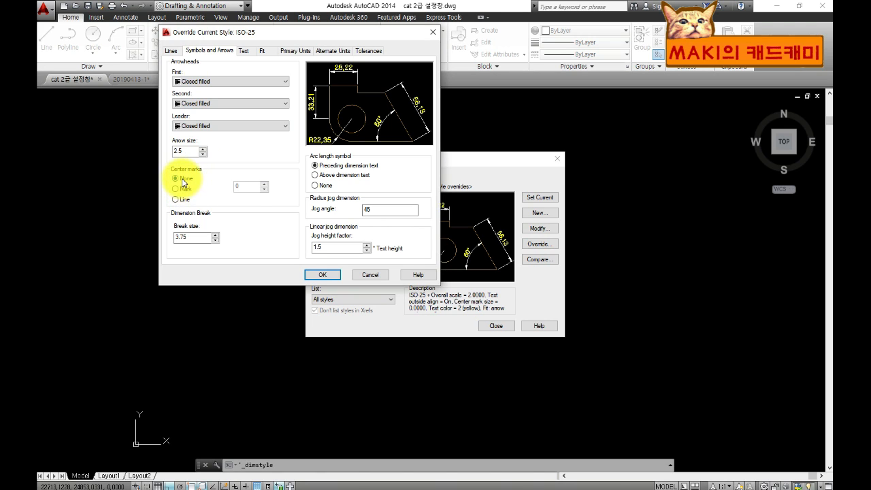
{"action": "left_click", "coordinate": [246, 52]}
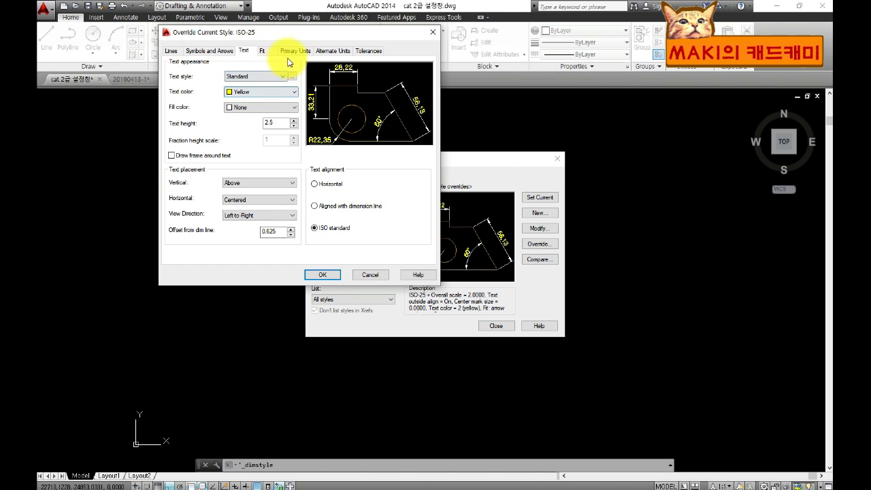
{"action": "left_click", "coordinate": [264, 51]}
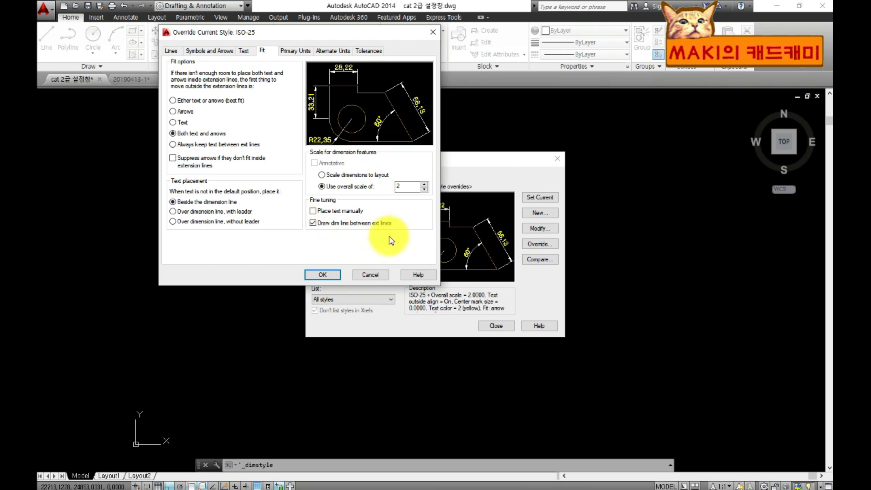
{"action": "left_click", "coordinate": [315, 274]}
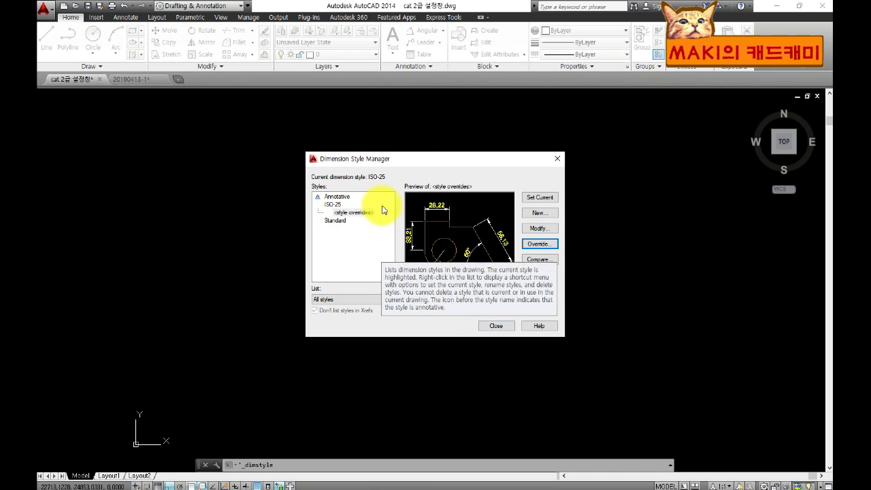
{"action": "left_click", "coordinate": [496, 328]}
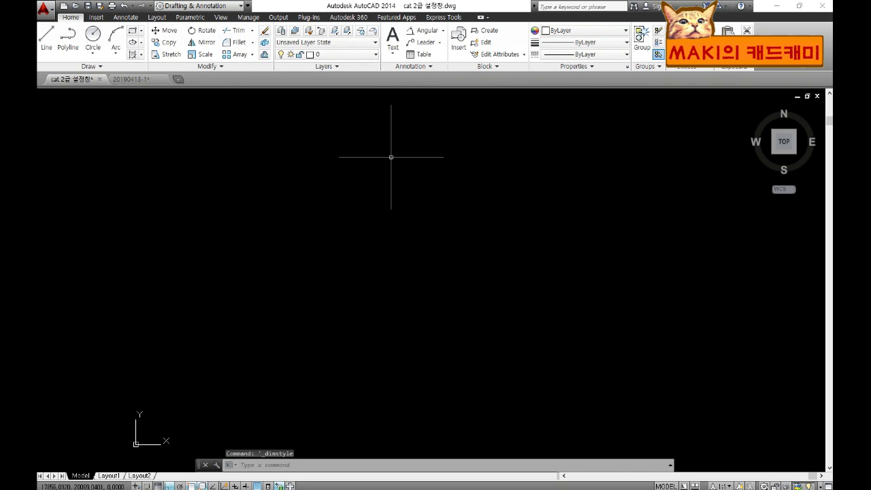
Review the drawing's layers with their colors and linetypes, and close the layer properties
{"action": "left_click", "coordinate": [280, 32]}
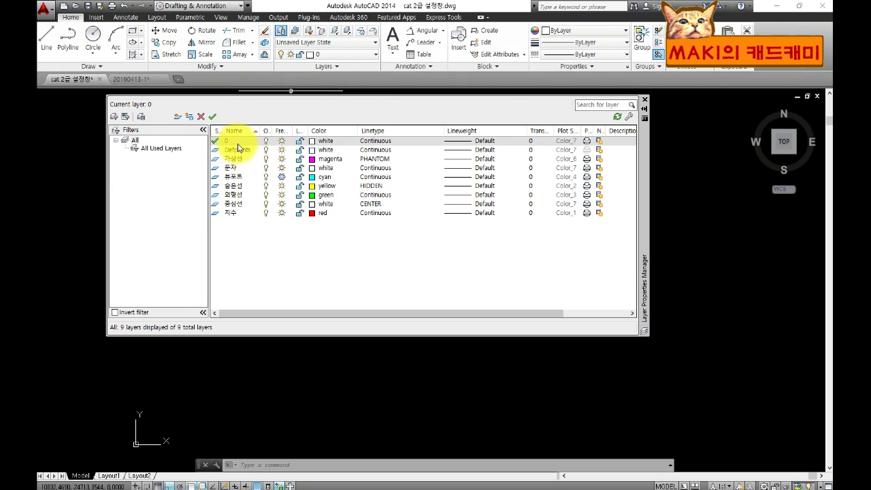
{"action": "left_click", "coordinate": [644, 100]}
{"action": "key", "text": "Escape"}
{"action": "key", "text": "Escape"}
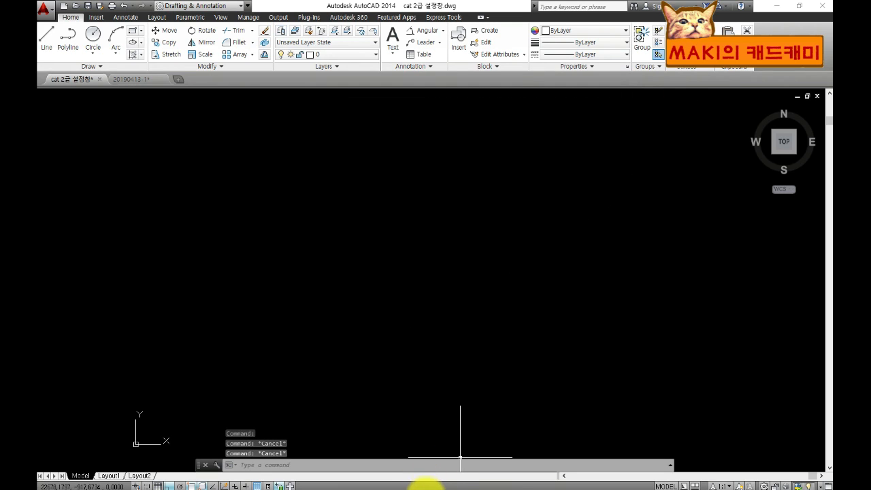
Bring up 20190413-1.pdf in Acrobat Reader and place the AutoCAD window beside it
{"action": "left_click", "coordinate": [418, 485]}
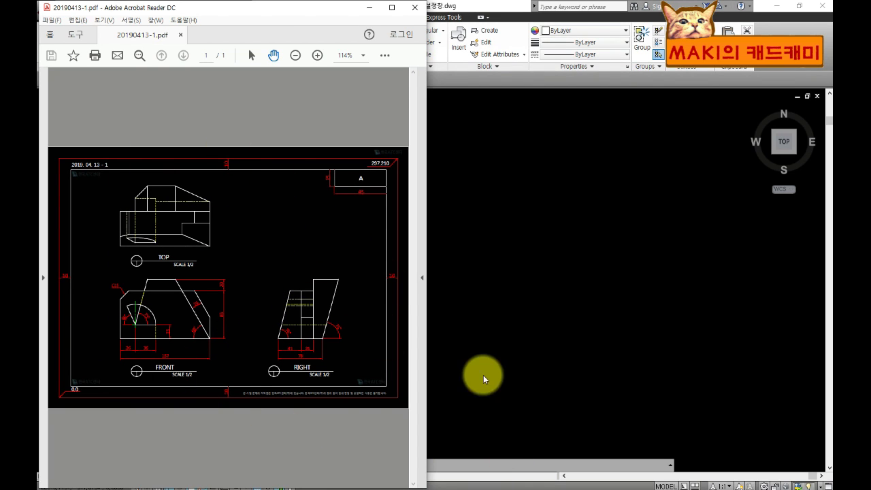
{"action": "left_click", "coordinate": [517, 303]}
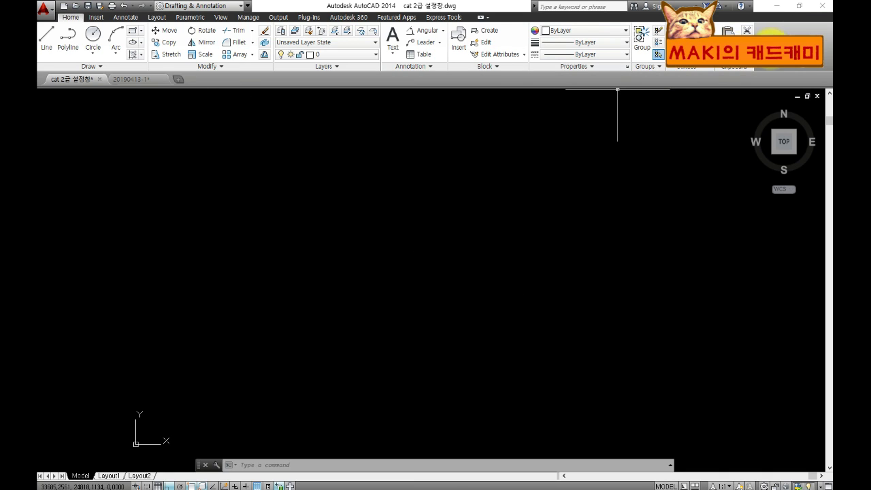
{"action": "left_click", "coordinate": [798, 6]}
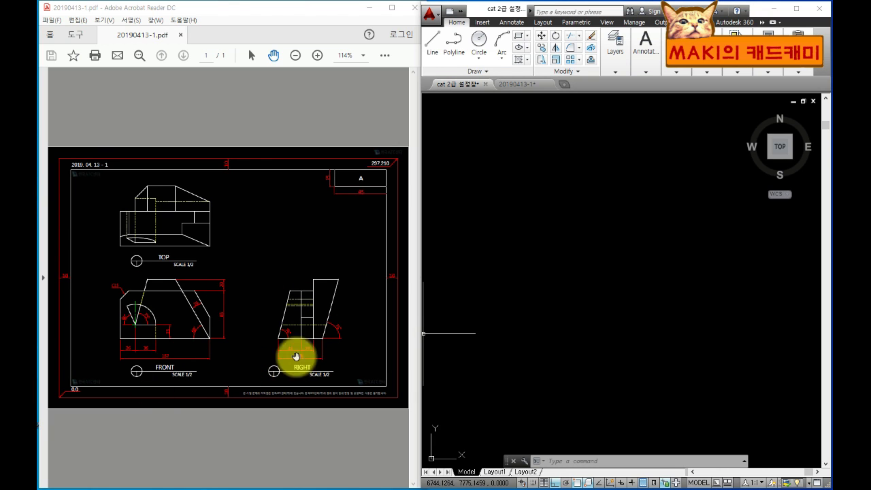
Make the green 외형선 layer current
{"action": "left_click", "coordinate": [615, 71]}
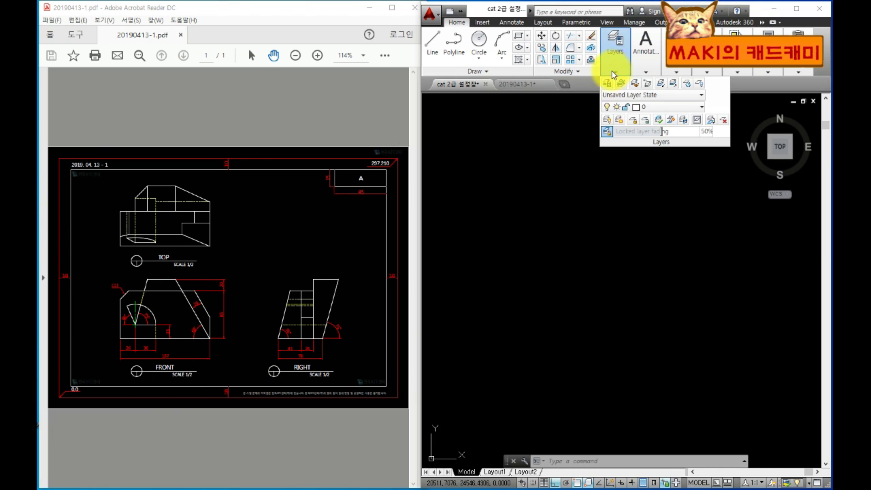
{"action": "left_click", "coordinate": [649, 108]}
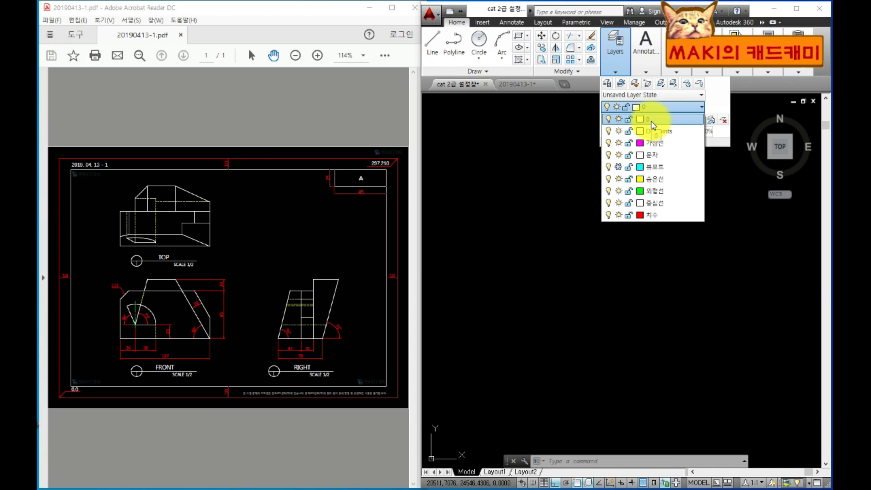
{"action": "left_click", "coordinate": [659, 191]}
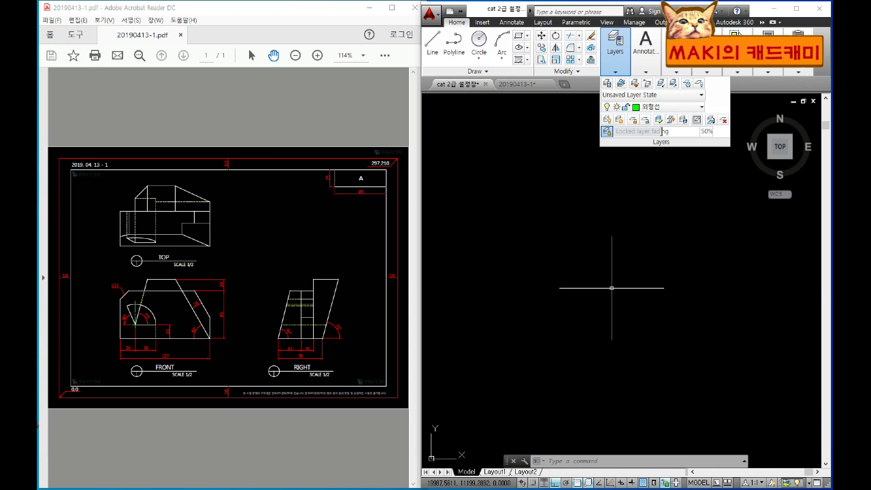
Draw a long horizontal line and a vertical line crossing it near its left end as base lines
{"action": "type", "text": "l"}
{"action": "key", "text": "Return"}
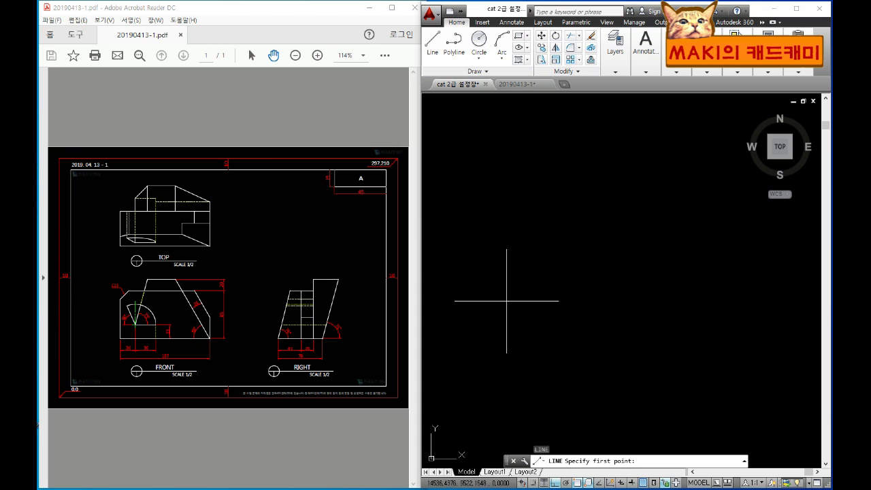
{"action": "left_click", "coordinate": [503, 301]}
{"action": "left_click", "coordinate": [707, 300]}
{"action": "key", "text": "Return"}
{"action": "key", "text": "Return"}
{"action": "left_click", "coordinate": [523, 178]}
{"action": "left_click", "coordinate": [522, 335]}
{"action": "key", "text": "Escape"}
Trim the overhanging ends of the two base lines so they meet in an L-shaped lower-left corner
{"action": "type", "text": "tr"}
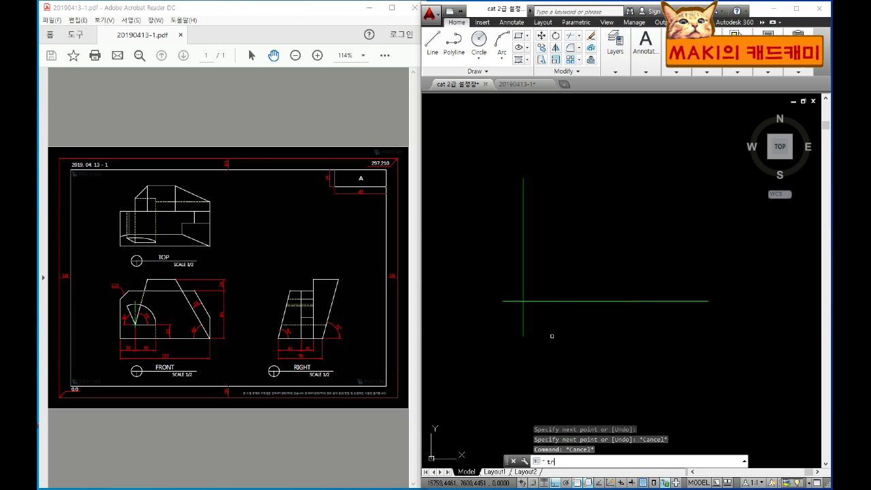
{"action": "key", "text": "Return"}
{"action": "left_click_drag", "start_coordinate": [551, 335], "coordinate": [501, 284]}
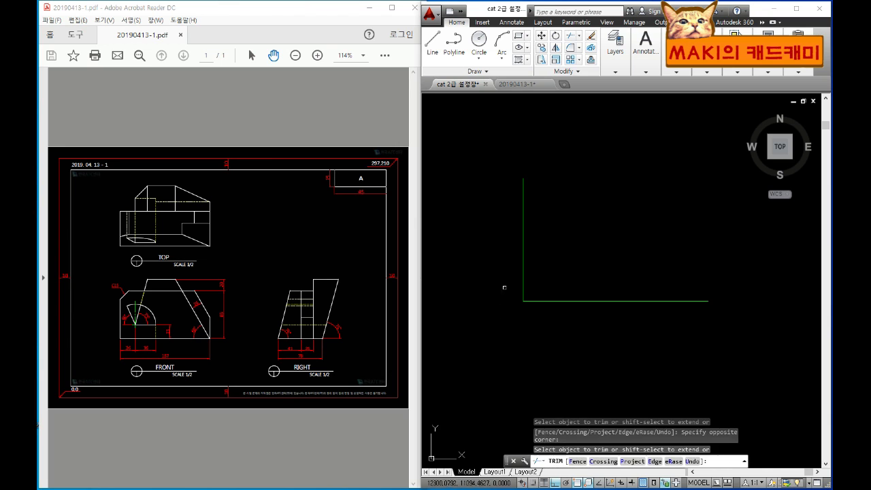
{"action": "key", "text": "Escape"}
{"action": "key", "text": "Escape"}
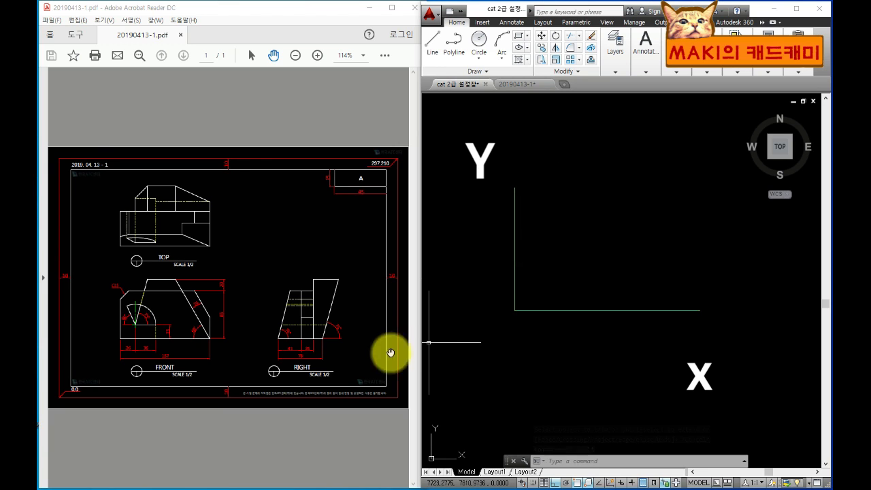
{"action": "left_click", "coordinate": [553, 378]}
{"action": "key", "text": "Escape"}
{"action": "key", "text": "Escape"}
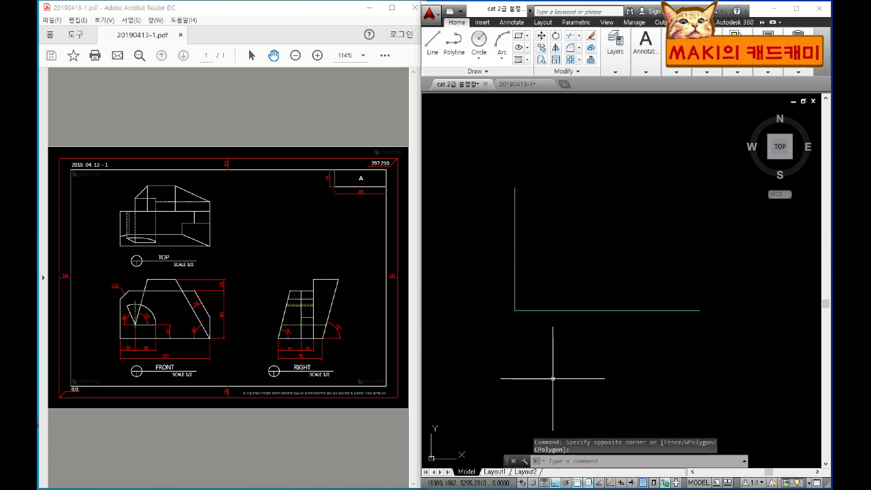
Offset the vertical base line 157 to the right for the front view's width
{"action": "type", "text": "o"}
{"action": "key", "text": "Return"}
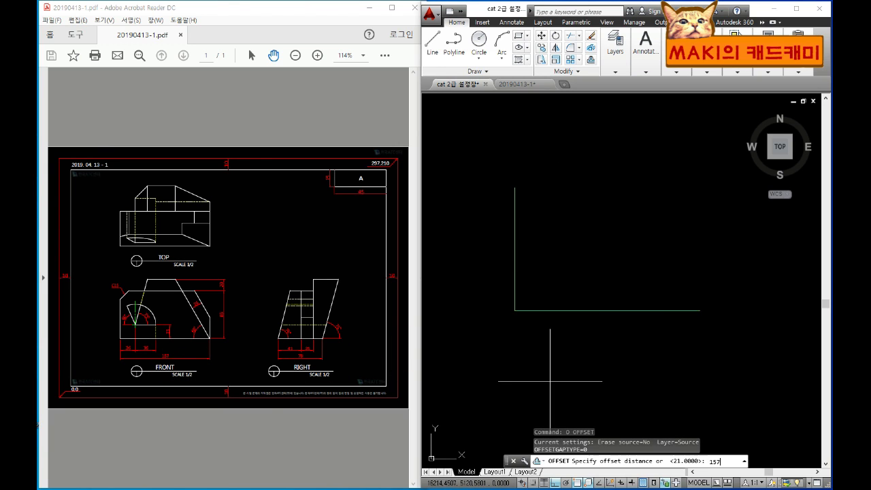
{"action": "type", "text": "157"}
{"action": "key", "text": "Return"}
{"action": "left_click", "coordinate": [516, 297]}
{"action": "left_click", "coordinate": [544, 300]}
Offset the horizontal base line 85 upward for the front view's height
{"action": "scroll", "coordinate": [524, 327], "scroll_direction": "up", "scroll_amount": 3}
{"action": "key", "text": "Return"}
{"action": "key", "text": "Return"}
{"action": "type", "text": "85"}
{"action": "key", "text": "Return"}
{"action": "left_click", "coordinate": [551, 313]}
{"action": "left_click", "coordinate": [561, 286]}
{"action": "key", "text": "Return"}
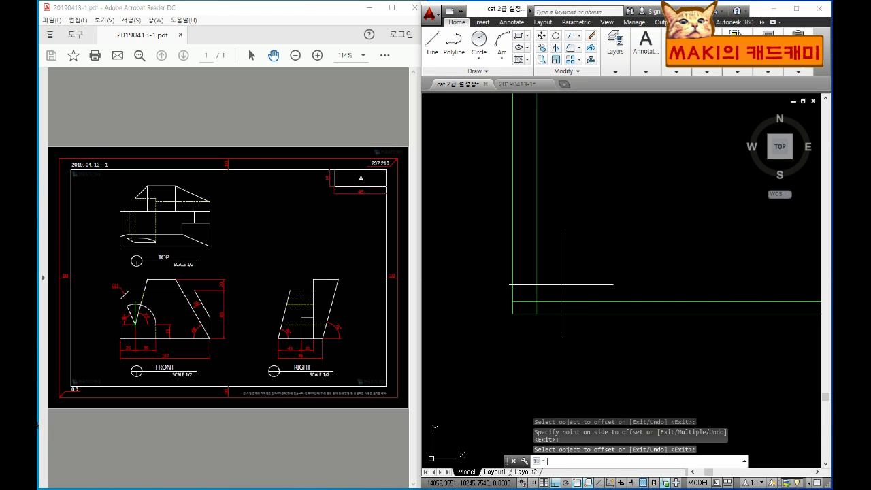
Offset the front view's upper horizontal line 20 upward for the raised part
{"action": "type", "text": "20"}
{"action": "key", "text": "Return"}
{"action": "left_click", "coordinate": [551, 301]}
{"action": "left_click", "coordinate": [551, 279]}
{"action": "key", "text": "Escape"}
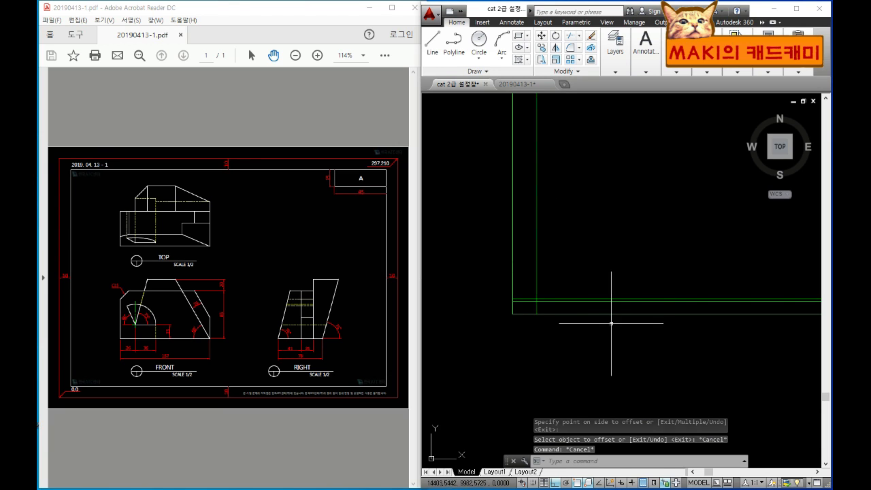
Trim the ends of the offset lines that overhang the front view's upper-right corner
{"action": "type", "text": "tr"}
{"action": "key", "text": "Return"}
{"action": "key", "text": "Return"}
{"action": "left_click", "coordinate": [567, 308]}
{"action": "left_click", "coordinate": [552, 280]}
{"action": "left_click", "coordinate": [549, 274]}
{"action": "left_click", "coordinate": [525, 256]}
{"action": "scroll", "coordinate": [515, 321], "scroll_direction": "up", "scroll_amount": 4}
{"action": "key", "text": "Escape"}
{"action": "middle_click_drag", "start_coordinate": [535, 286], "coordinate": [540, 301]}
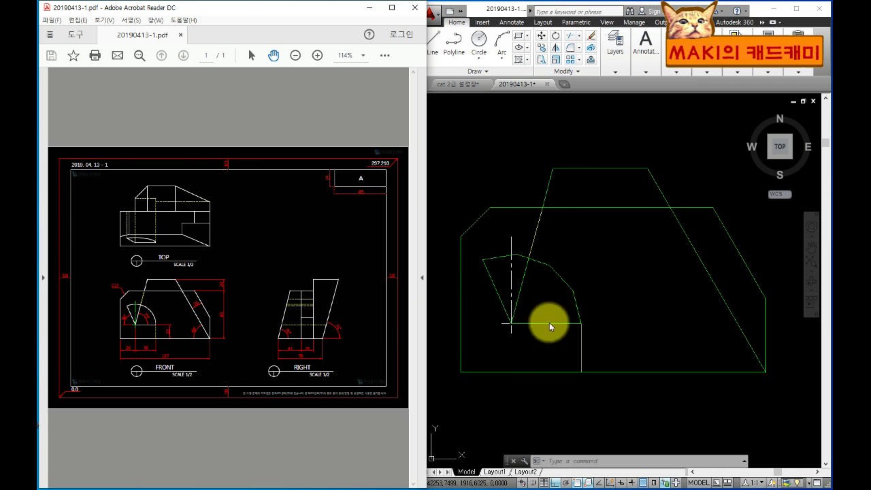
Examine the completed front and right views in the 20190413-1 drawing and how they line up
{"action": "left_click", "coordinate": [661, 326]}
{"action": "middle_click_drag", "start_coordinate": [676, 334], "coordinate": [483, 334]}
{"action": "middle_click_drag", "start_coordinate": [706, 321], "coordinate": [500, 335]}
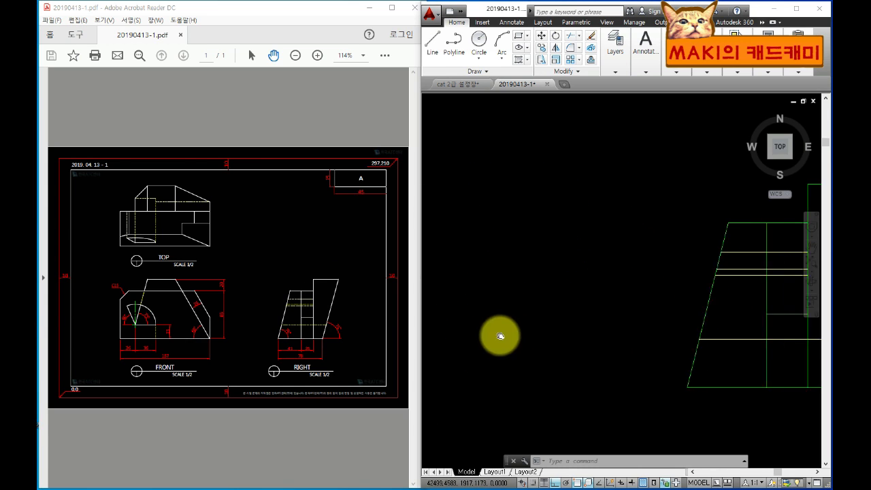
{"action": "scroll", "coordinate": [619, 330], "scroll_direction": "down", "scroll_amount": 2}
{"action": "middle_click_drag", "start_coordinate": [705, 337], "coordinate": [578, 345]}
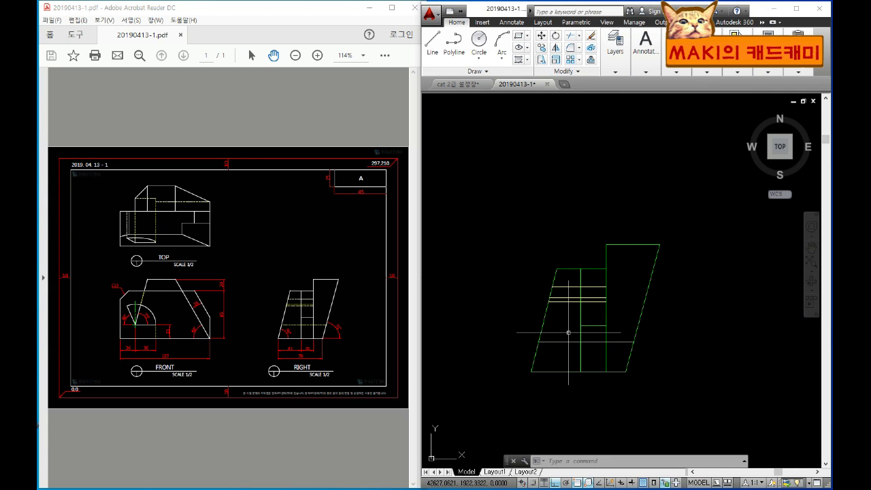
{"action": "scroll", "coordinate": [568, 333], "scroll_direction": "down", "scroll_amount": 2}
{"action": "middle_click_drag", "start_coordinate": [511, 331], "coordinate": [631, 328]}
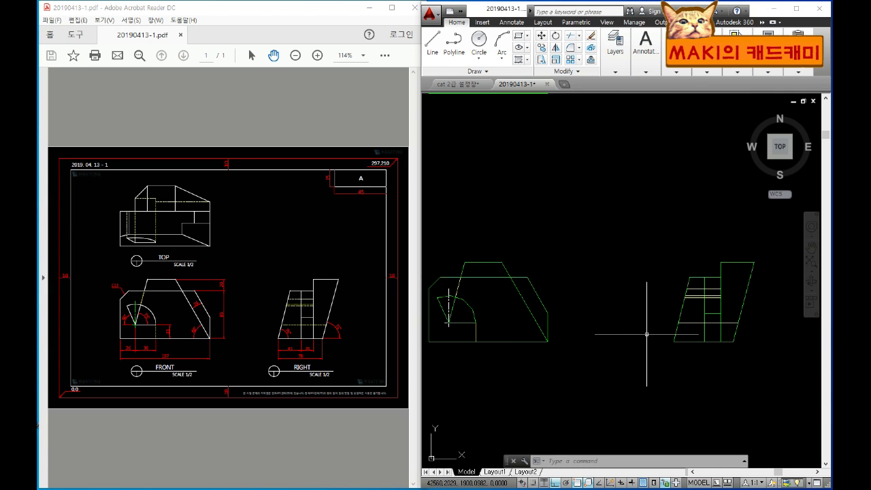
Draw horizontal projection lines from the front view's lower-right corner and the upper end of its right edge across the right view
{"action": "key", "text": "l"}
{"action": "key", "text": "Return"}
{"action": "left_click", "coordinate": [548, 342]}
{"action": "left_click", "coordinate": [756, 345]}
{"action": "key", "text": "space"}
{"action": "key", "text": "space"}
{"action": "left_click", "coordinate": [548, 313]}
{"action": "left_click", "coordinate": [757, 313]}
Project the front view's main body top edge and the arc's left endpoint horizontally across the right view
{"action": "key", "text": "space"}
{"action": "key", "text": "space"}
{"action": "left_click", "coordinate": [451, 277]}
{"action": "left_click", "coordinate": [761, 298]}
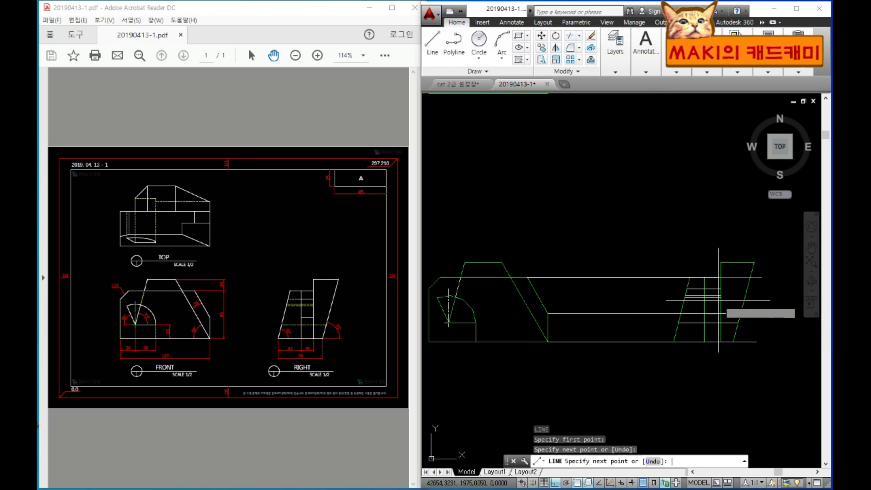
{"action": "key", "text": "space"}
{"action": "key", "text": "space"}
{"action": "left_click", "coordinate": [437, 298]}
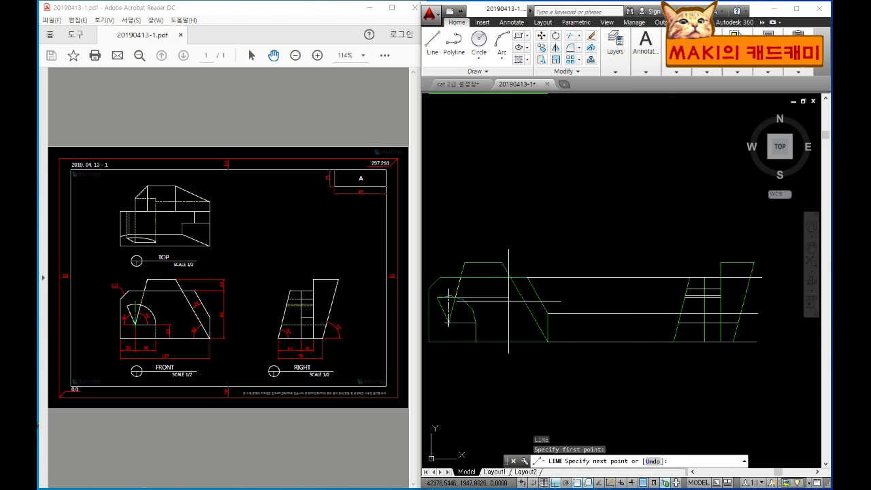
{"action": "left_click", "coordinate": [772, 297]}
{"action": "key", "text": "space"}
Draw a horizontal projection line from the right end of the front view's arc across the right view
{"action": "key", "text": "space"}
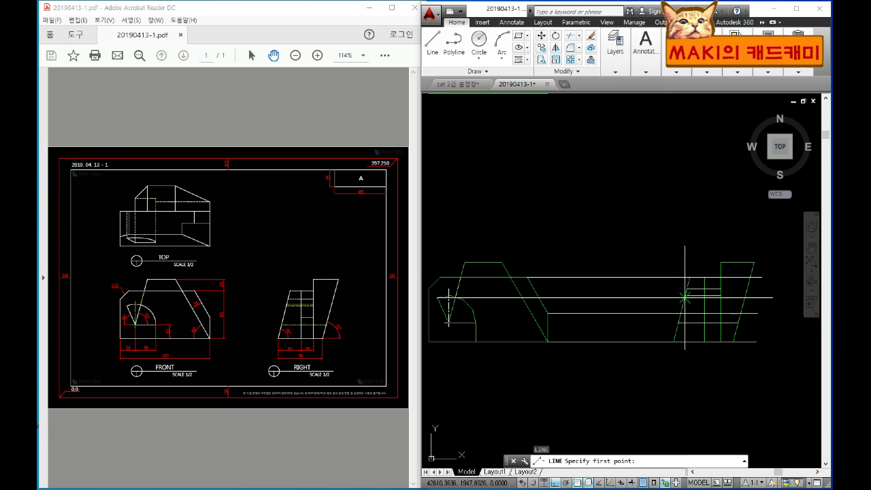
{"action": "scroll", "coordinate": [684, 299], "scroll_direction": "up", "scroll_amount": 4}
{"action": "scroll", "coordinate": [600, 298], "scroll_direction": "down", "scroll_amount": 4}
{"action": "middle_click_drag", "start_coordinate": [584, 306], "coordinate": [666, 295]}
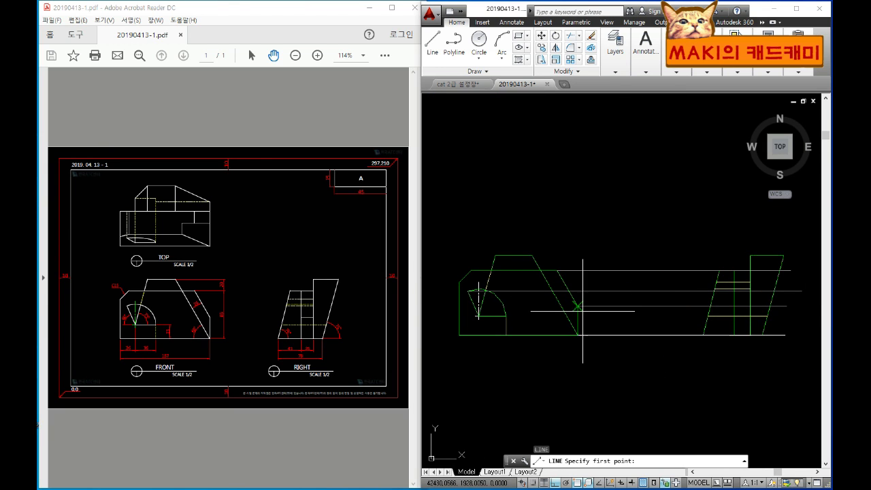
{"action": "scroll", "coordinate": [517, 320], "scroll_direction": "up", "scroll_amount": 3}
{"action": "left_click", "coordinate": [500, 310]}
{"action": "left_click", "coordinate": [500, 310]}
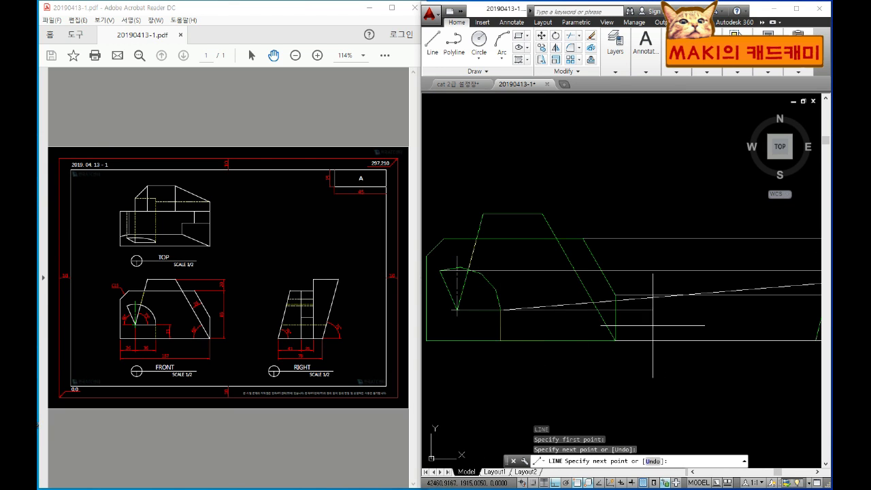
{"action": "middle_click_drag", "start_coordinate": [720, 330], "coordinate": [428, 321]}
{"action": "left_click", "coordinate": [721, 308]}
{"action": "key", "text": "space"}
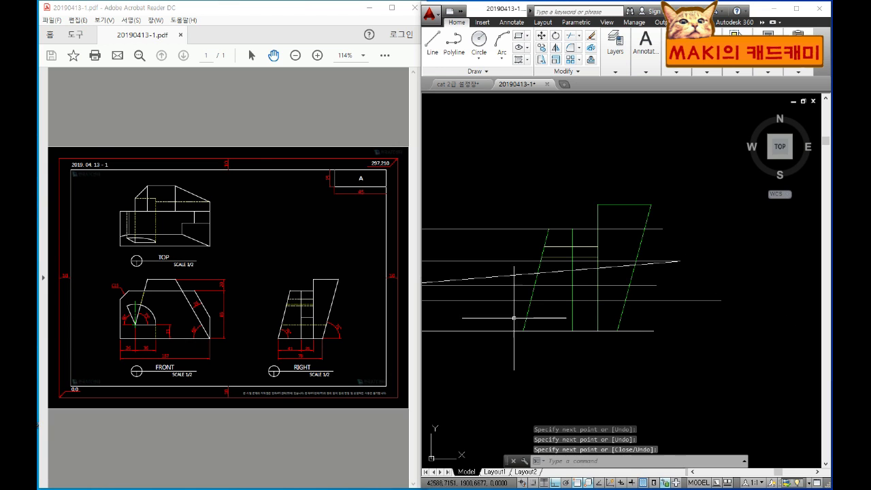
Erase the stray slanted line running between the front and right views
{"action": "key", "text": "space"}
{"action": "left_click", "coordinate": [502, 275]}
{"action": "key", "text": "Delete"}
Draw a horizontal line from the hidden line on the right view's slanted edge back across the front view's arc top
{"action": "scroll", "coordinate": [524, 294], "scroll_direction": "down", "scroll_amount": 2}
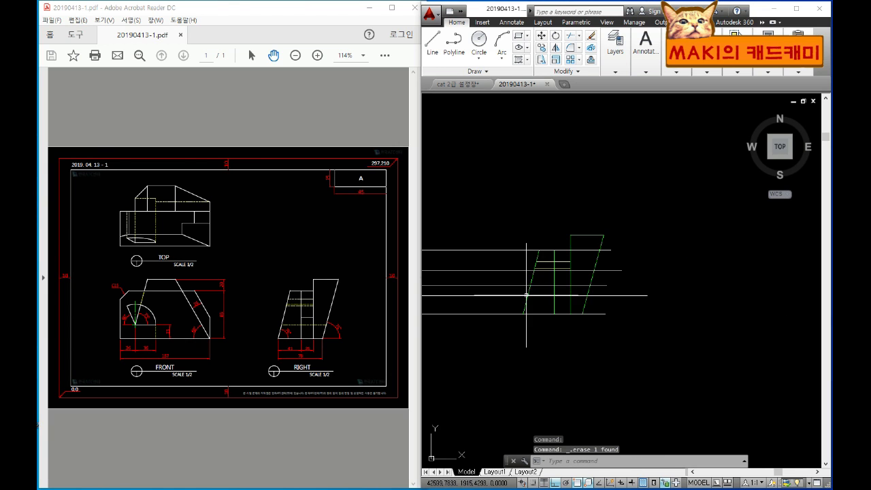
{"action": "middle_click_drag", "start_coordinate": [534, 301], "coordinate": [628, 305]}
{"action": "scroll", "coordinate": [629, 284], "scroll_direction": "up", "scroll_amount": 3}
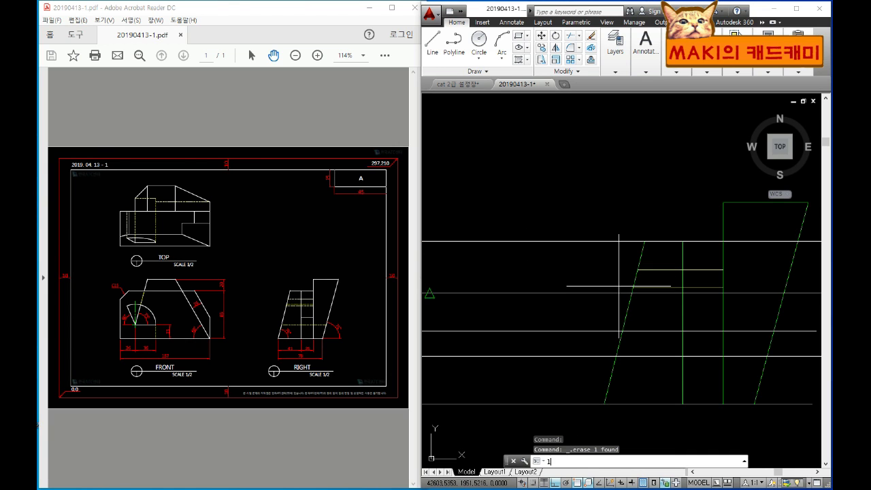
{"action": "type", "text": "l"}
{"action": "key", "text": "space"}
{"action": "left_click", "coordinate": [632, 287]}
{"action": "scroll", "coordinate": [680, 283], "scroll_direction": "down", "scroll_amount": 2}
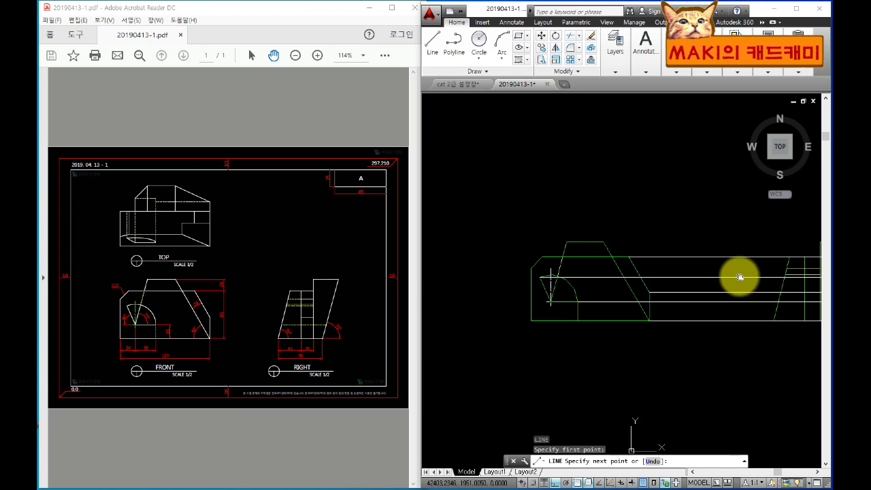
{"action": "left_click", "coordinate": [474, 273]}
{"action": "key", "text": "space"}
{"action": "scroll", "coordinate": [529, 275], "scroll_direction": "up", "scroll_amount": 4}
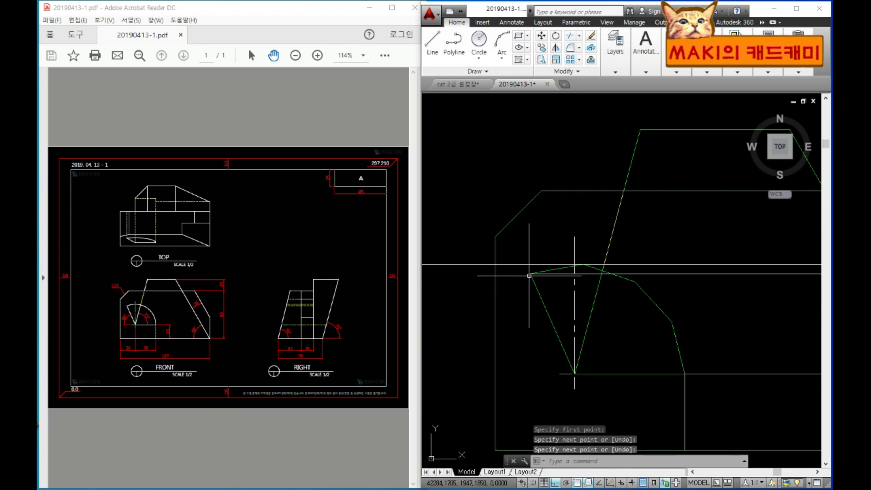
Erase the horizontal projection lines between the front and right views
{"action": "scroll", "coordinate": [591, 223], "scroll_direction": "down", "scroll_amount": 5}
{"action": "middle_click_drag", "start_coordinate": [639, 236], "coordinate": [440, 253]}
{"action": "left_click", "coordinate": [602, 317]}
{"action": "left_click", "coordinate": [556, 210]}
{"action": "key", "text": "Delete"}
{"action": "scroll", "coordinate": [557, 241], "scroll_direction": "down", "scroll_amount": 2}
Examine the layout of the front view, right view, blank top view rectangle and diagonal projection line
{"action": "middle_click_drag", "start_coordinate": [547, 281], "coordinate": [591, 306]}
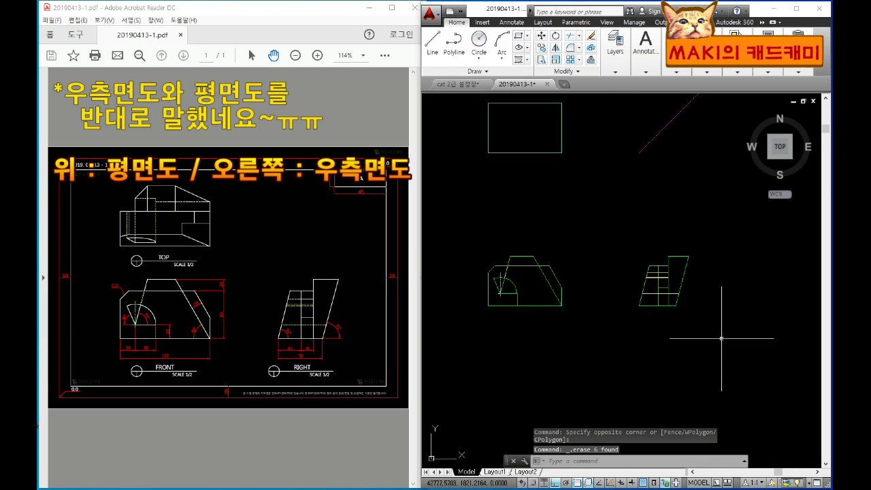
{"action": "scroll", "coordinate": [537, 279], "scroll_direction": "up", "scroll_amount": 4}
{"action": "scroll", "coordinate": [577, 255], "scroll_direction": "down", "scroll_amount": 2}
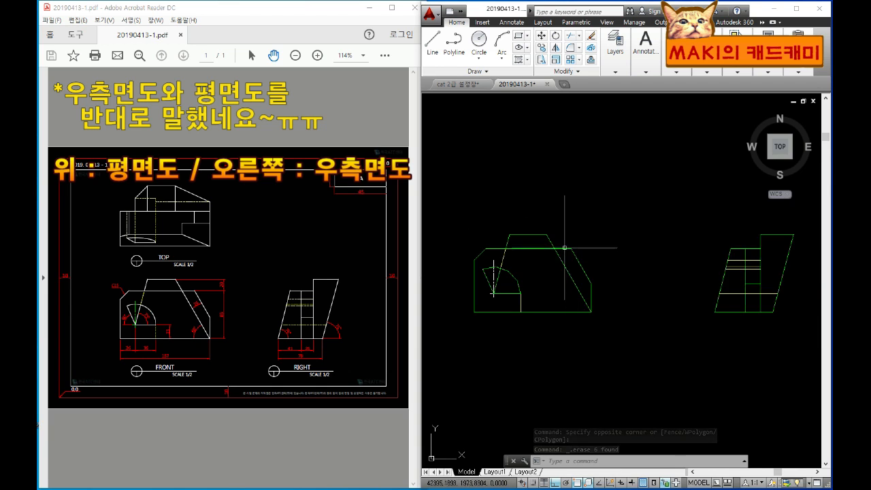
{"action": "middle_click_drag", "start_coordinate": [570, 227], "coordinate": [614, 313]}
{"action": "scroll", "coordinate": [514, 136], "scroll_direction": "down", "scroll_amount": 2}
{"action": "middle_click_drag", "start_coordinate": [503, 127], "coordinate": [509, 185]}
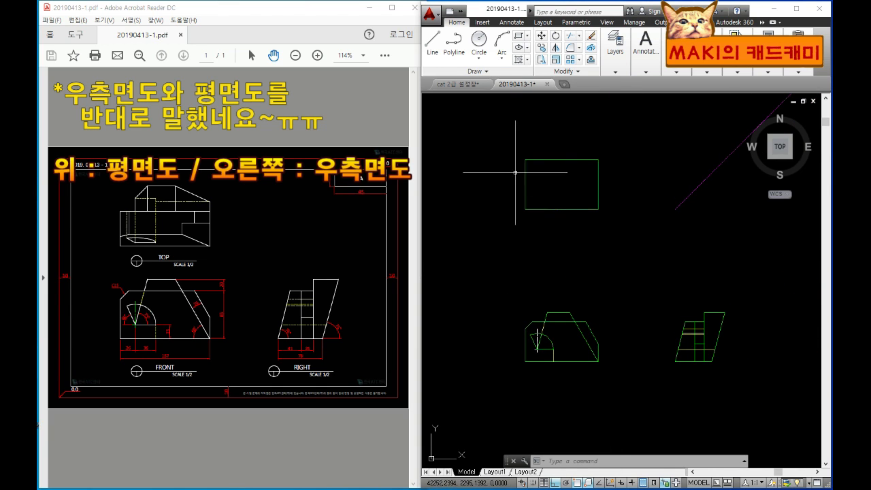
{"action": "middle_click_drag", "start_coordinate": [689, 205], "coordinate": [629, 230]}
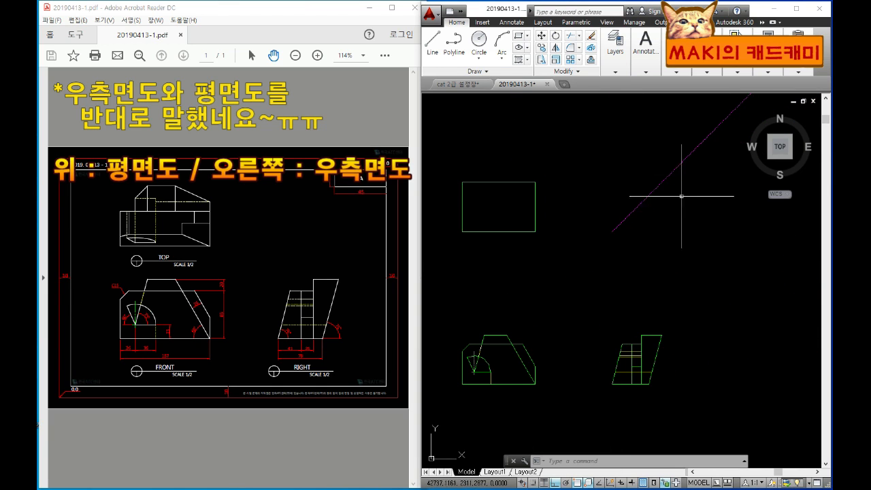
{"action": "scroll", "coordinate": [640, 221], "scroll_direction": "down", "scroll_amount": 2}
{"action": "middle_click_drag", "start_coordinate": [578, 272], "coordinate": [603, 255]}
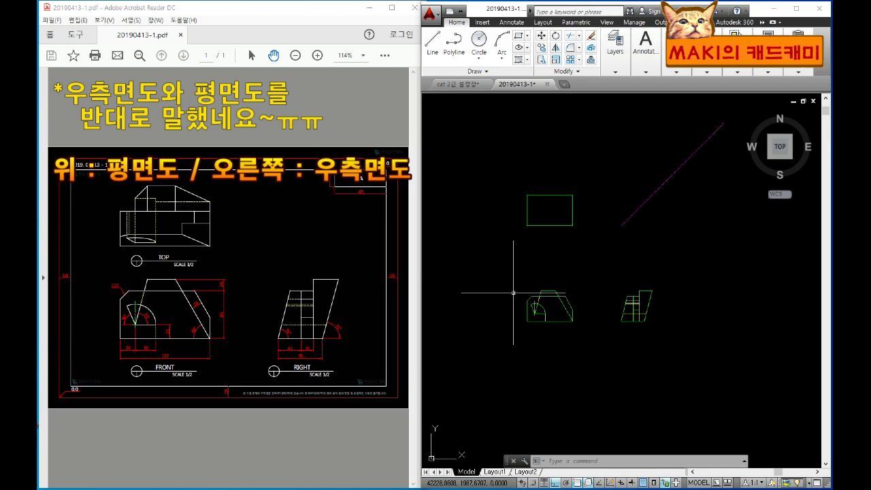
Draw vertical projection lines from the front view's left edge and the chamfer's upper end up through the top view rectangle
{"action": "type", "text": "l"}
{"action": "key", "text": "space"}
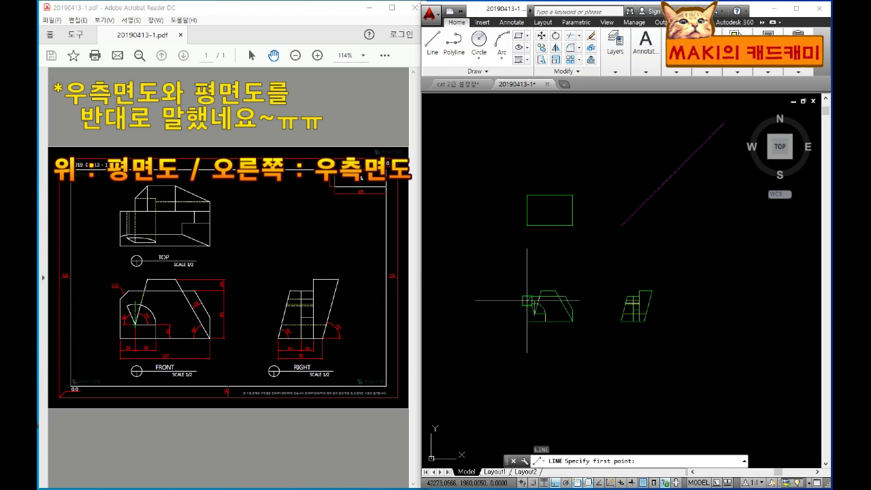
{"action": "scroll", "coordinate": [529, 300], "scroll_direction": "up", "scroll_amount": 4}
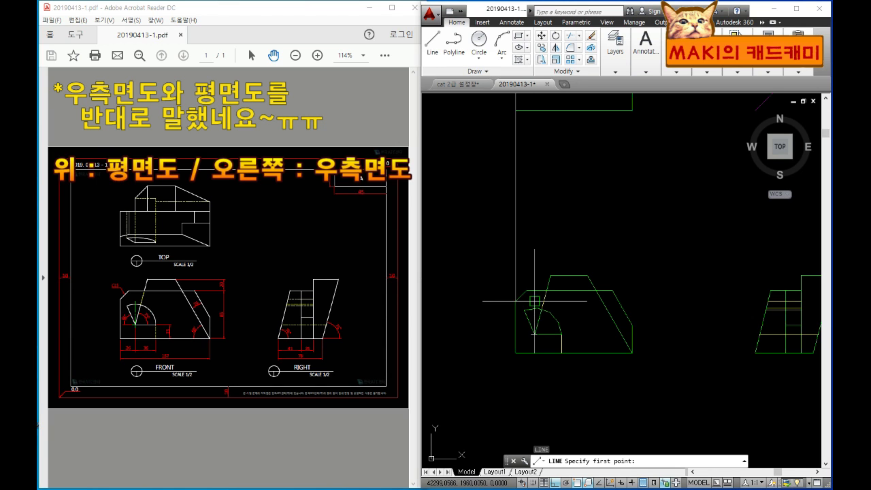
{"action": "left_click", "coordinate": [532, 292]}
{"action": "middle_click_drag", "start_coordinate": [534, 140], "coordinate": [536, 313]}
{"action": "left_click", "coordinate": [540, 133]}
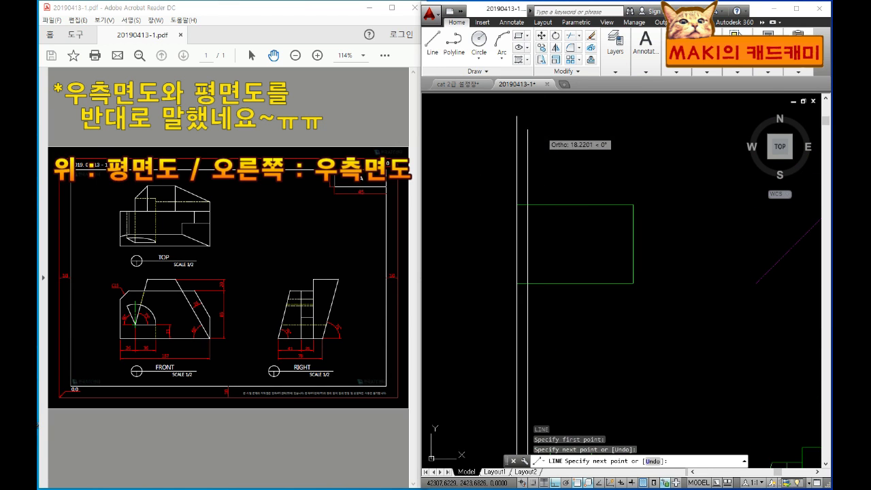
{"action": "key", "text": "space"}
Draw a vertical projection line from the upper-left corner of the front view's raised part up through the top view rectangle
{"action": "middle_click_drag", "start_coordinate": [584, 348], "coordinate": [545, 188]}
{"action": "key", "text": "space"}
{"action": "left_click", "coordinate": [511, 286]}
{"action": "middle_click_drag", "start_coordinate": [526, 145], "coordinate": [571, 259]}
{"action": "left_click", "coordinate": [572, 157]}
{"action": "key", "text": "space"}
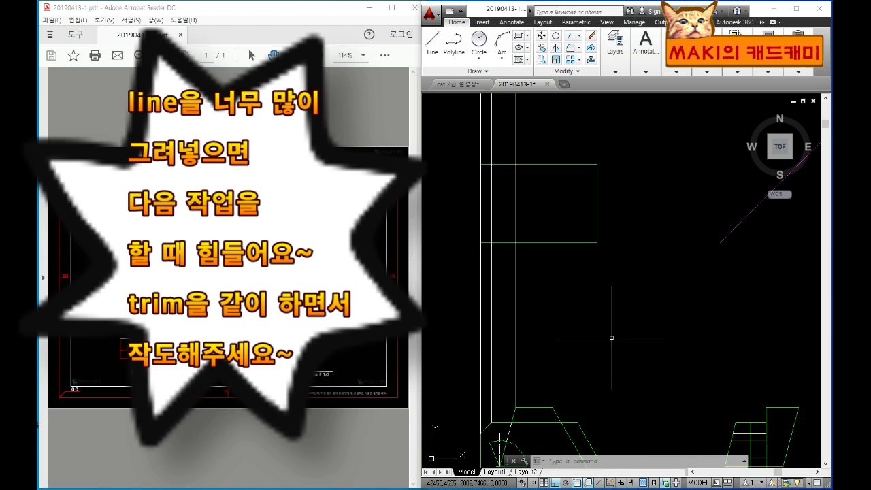
Draw a vertical projection line from the right view's lower-left corner up past the diagonal line's lower end
{"action": "mouse_move", "coordinate": [536, 296]}
{"action": "middle_mouse_down"}
{"action": "mouse_move", "coordinate": [533, 281]}
{"action": "mouse_move", "coordinate": [531, 301]}
{"action": "mouse_move", "coordinate": [520, 296]}
{"action": "middle_mouse_up"}
{"action": "scroll", "coordinate": [534, 281], "scroll_direction": "down", "scroll_amount": 2}
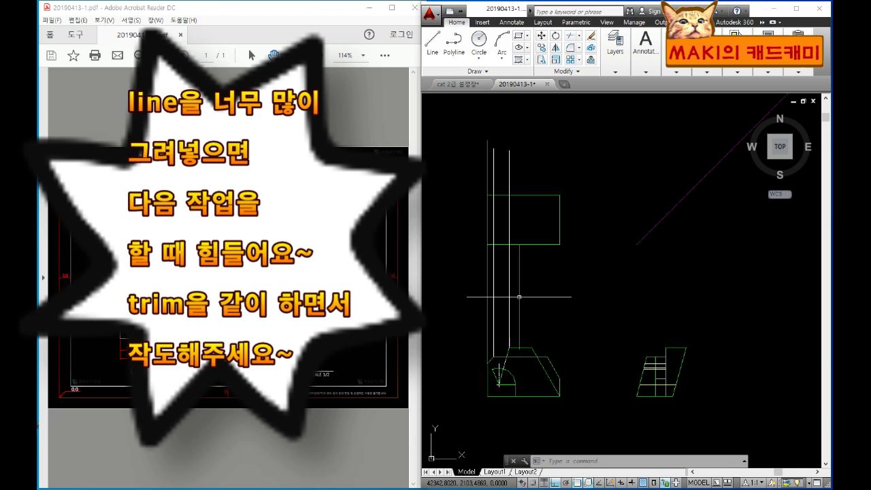
{"action": "type", "text": "l"}
{"action": "key", "text": "Return"}
{"action": "left_click", "coordinate": [631, 399]}
{"action": "left_click", "coordinate": [632, 194]}
{"action": "key", "text": "Return"}
Draw a vertical projection line up from where the right view's lowest hidden line meets the slanted left edge
{"action": "scroll", "coordinate": [649, 391], "scroll_direction": "up", "scroll_amount": 4}
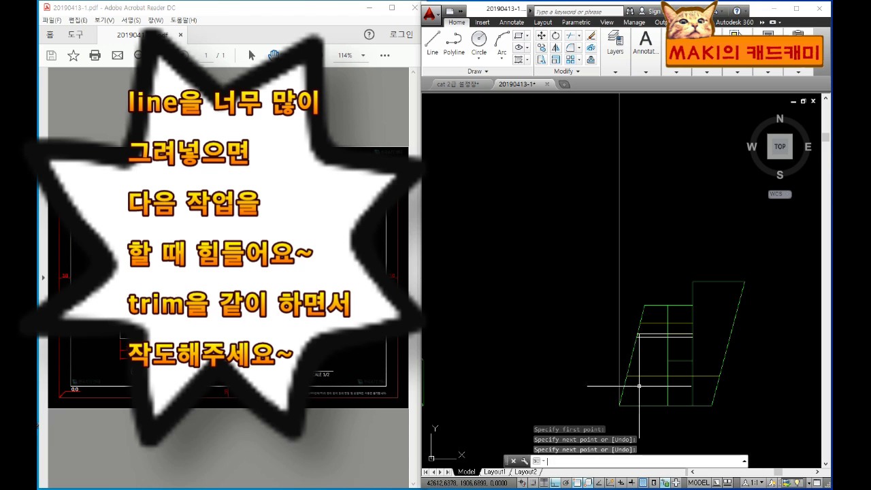
{"action": "key", "text": "Return"}
{"action": "left_click", "coordinate": [627, 375]}
{"action": "scroll", "coordinate": [626, 197], "scroll_direction": "down", "scroll_amount": 4}
{"action": "middle_click_drag", "start_coordinate": [626, 196], "coordinate": [622, 296]}
{"action": "left_click", "coordinate": [638, 127]}
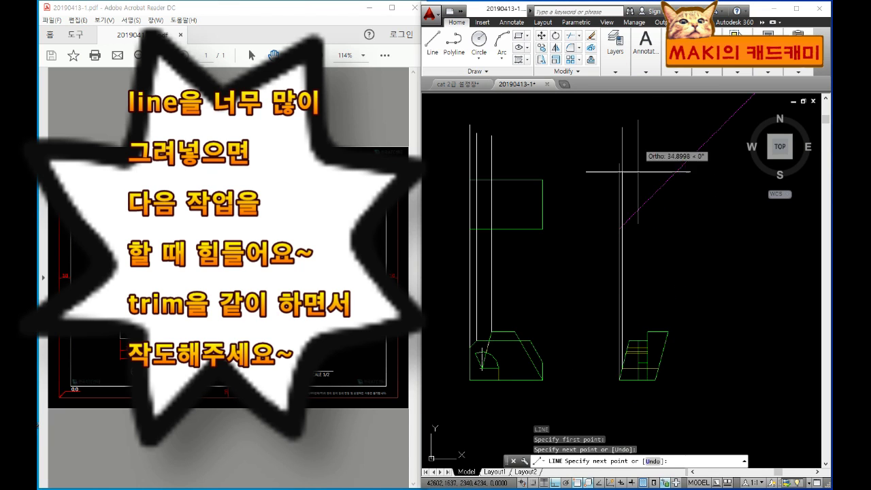
{"action": "key", "text": "Return"}
Project the point where the line at the arc's left-end height meets the right view's slanted edge vertically past the diagonal
{"action": "scroll", "coordinate": [626, 286], "scroll_direction": "up", "scroll_amount": 6}
{"action": "key", "text": "Return"}
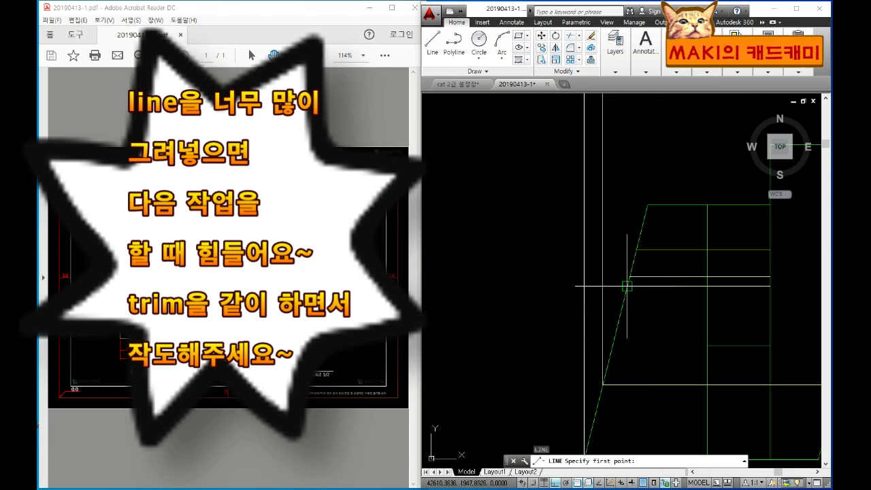
{"action": "left_click", "coordinate": [627, 286]}
{"action": "scroll", "coordinate": [615, 181], "scroll_direction": "down", "scroll_amount": 6}
{"action": "middle_click_drag", "start_coordinate": [618, 160], "coordinate": [618, 375]}
{"action": "left_click", "coordinate": [630, 124]}
{"action": "key", "text": "Return"}
Draw a horizontal line from the diagonal line's lower end leftward along the top view's lower edge
{"action": "key", "text": "Return"}
{"action": "scroll", "coordinate": [597, 242], "scroll_direction": "up", "scroll_amount": 4}
{"action": "left_click", "coordinate": [623, 202]}
{"action": "scroll", "coordinate": [542, 242], "scroll_direction": "down", "scroll_amount": 4}
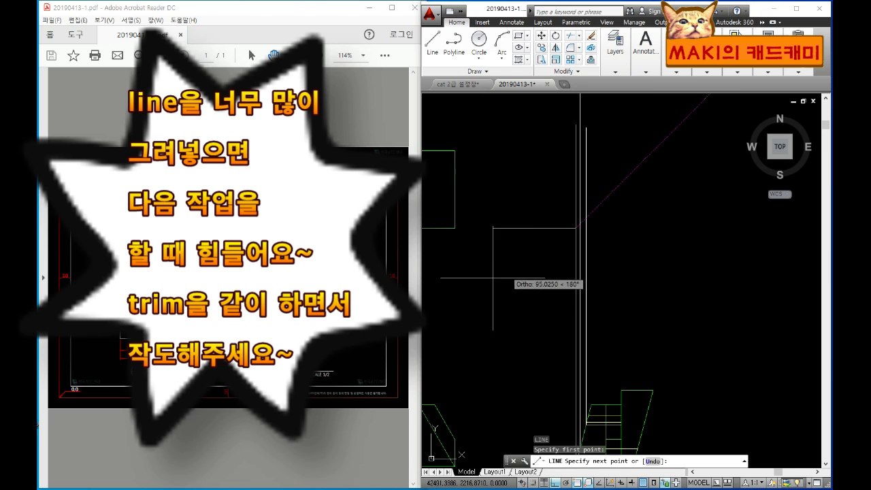
{"action": "middle_click_drag", "start_coordinate": [483, 280], "coordinate": [648, 281]}
{"action": "left_click", "coordinate": [447, 268]}
{"action": "key", "text": "Return"}
Draw a horizontal line from the second vertical projection line's intersection with the diagonal leftward across the top view
{"action": "key", "text": "Return"}
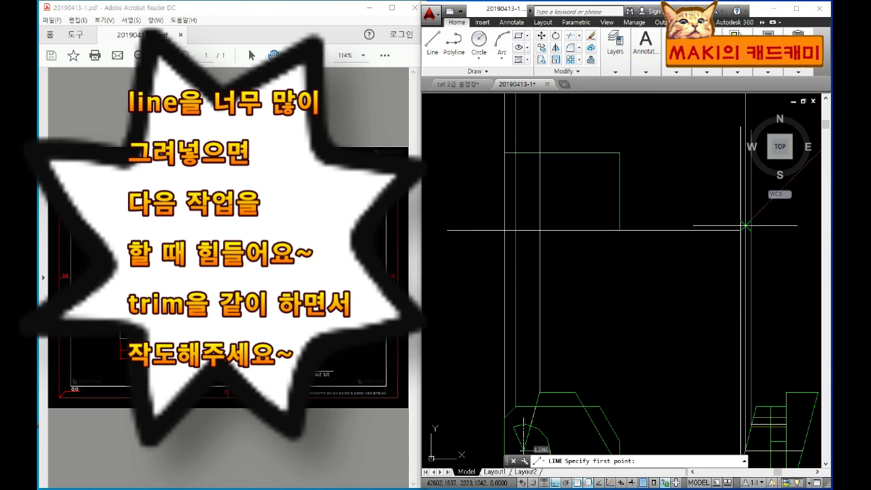
{"action": "scroll", "coordinate": [742, 232], "scroll_direction": "up", "scroll_amount": 2}
{"action": "left_click", "coordinate": [724, 236]}
{"action": "scroll", "coordinate": [604, 235], "scroll_direction": "down", "scroll_amount": 4}
{"action": "middle_click_drag", "start_coordinate": [555, 306], "coordinate": [640, 297]}
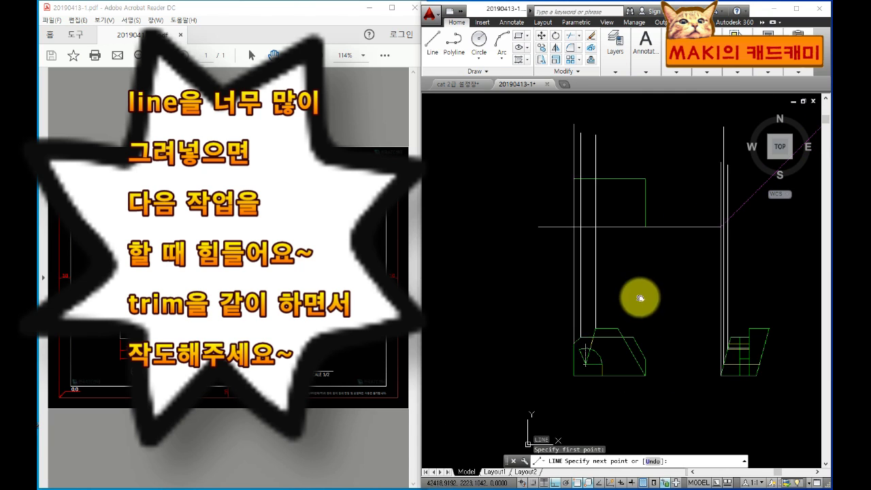
{"action": "left_click", "coordinate": [525, 268]}
{"action": "key", "text": "Return"}
Draw a horizontal line from the third vertical projection line's intersection with the diagonal leftward across the top view
{"action": "scroll", "coordinate": [717, 234], "scroll_direction": "up", "scroll_amount": 3}
{"action": "key", "text": "Return"}
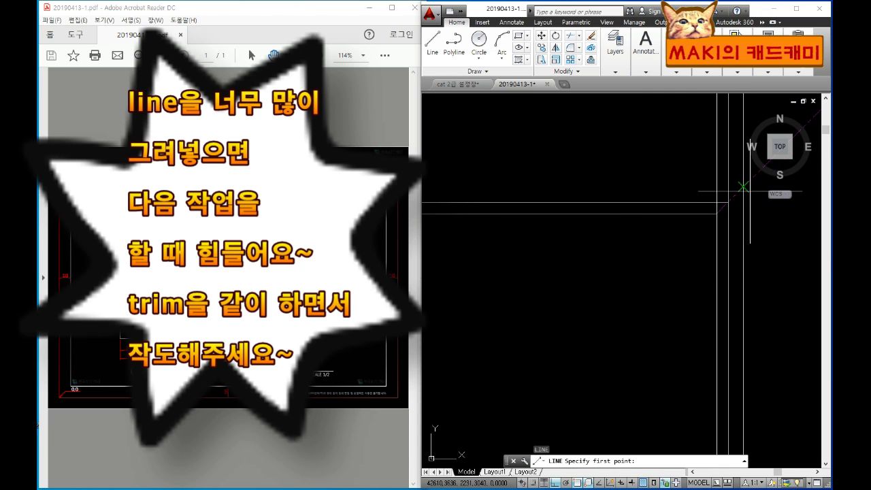
{"action": "left_click", "coordinate": [743, 189]}
{"action": "scroll", "coordinate": [535, 200], "scroll_direction": "down", "scroll_amount": 4}
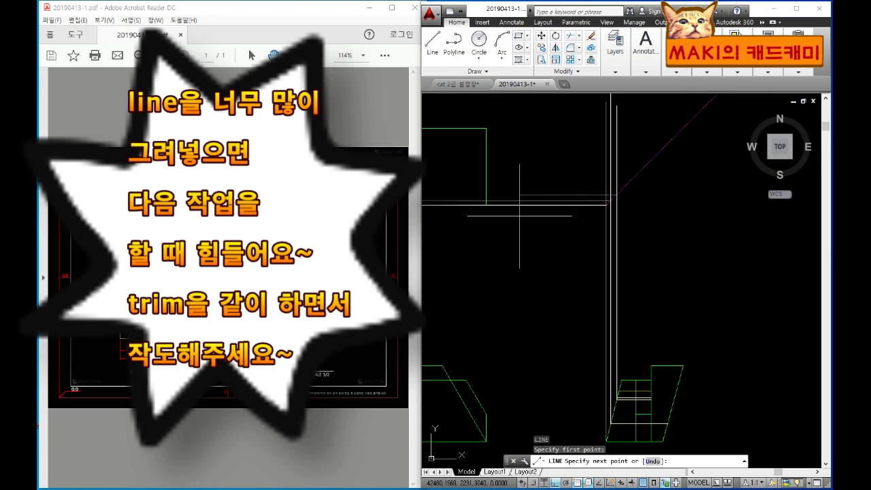
{"action": "middle_click_drag", "start_coordinate": [523, 241], "coordinate": [685, 263]}
{"action": "left_click", "coordinate": [486, 258]}
{"action": "key", "text": "Return"}
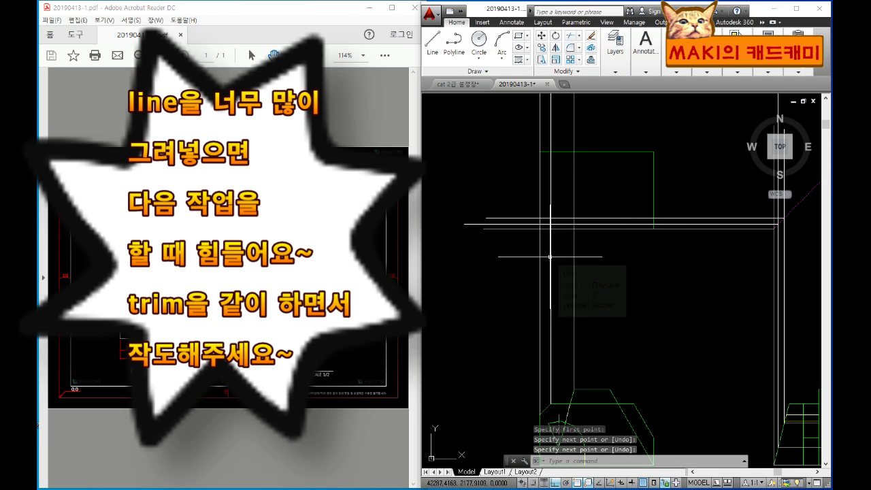
Trim the projection lines below the top view and the horizontal line ends overhanging its left side
{"action": "type", "text": "tr"}
{"action": "key", "text": "Return"}
{"action": "key", "text": "Return"}
{"action": "left_click", "coordinate": [513, 264]}
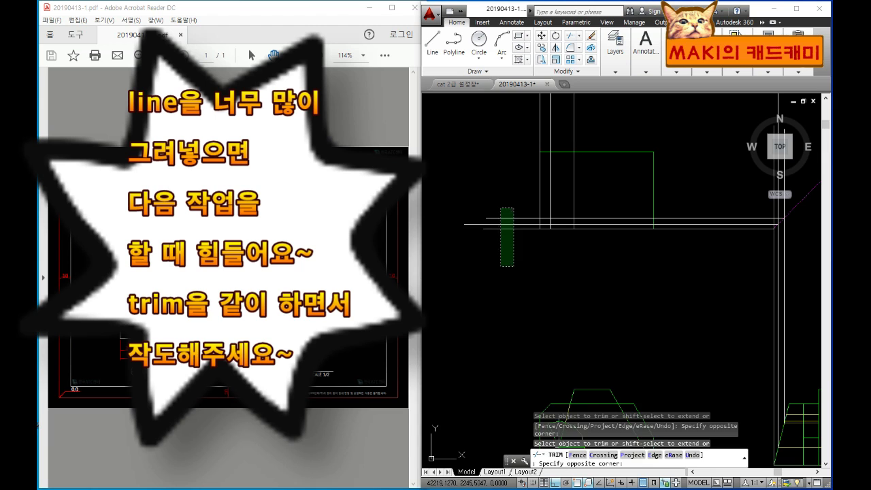
{"action": "left_click", "coordinate": [497, 211]}
{"action": "key", "text": "Escape"}
Delete the leftover horizontal construction lines along the top view's lower edge
{"action": "left_click", "coordinate": [595, 228]}
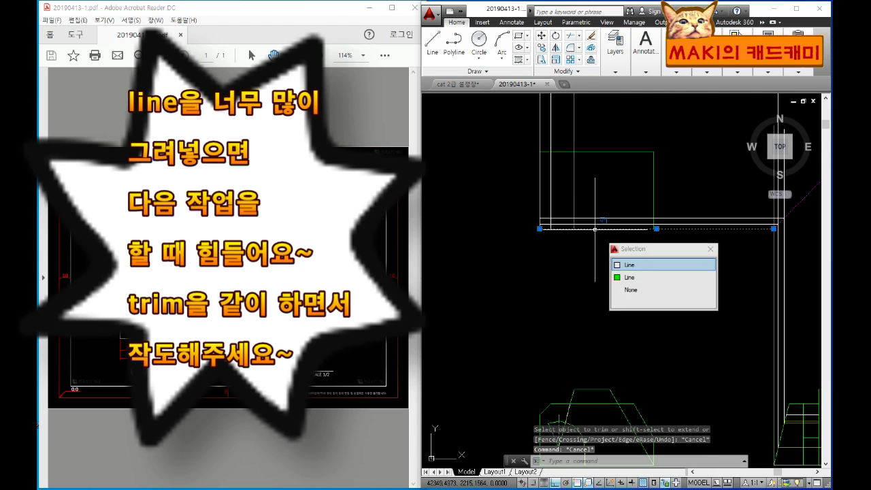
{"action": "key", "text": "Delete"}
{"action": "left_click", "coordinate": [539, 222]}
{"action": "key", "text": "Delete"}
{"action": "middle_click_drag", "start_coordinate": [562, 254], "coordinate": [524, 269]}
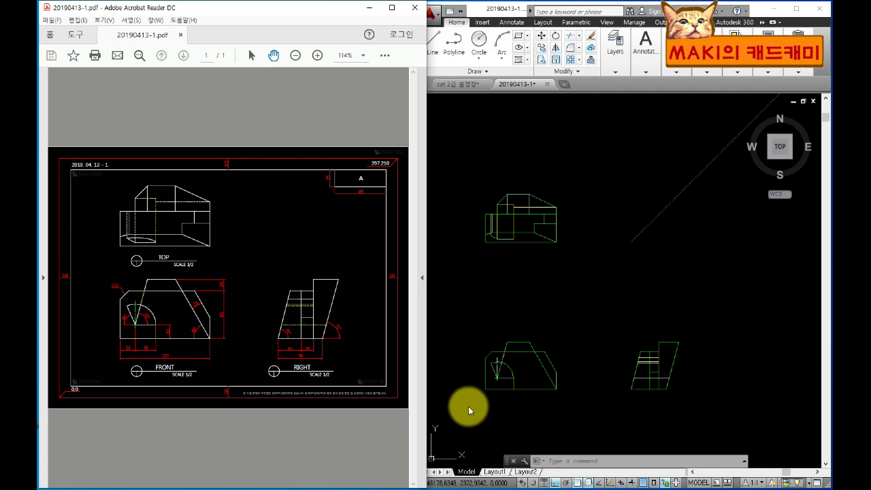
Enlarge the reference PDF to 200% and compare its front view with the drawn front view
{"action": "scroll", "coordinate": [518, 404], "scroll_direction": "up", "scroll_amount": 6}
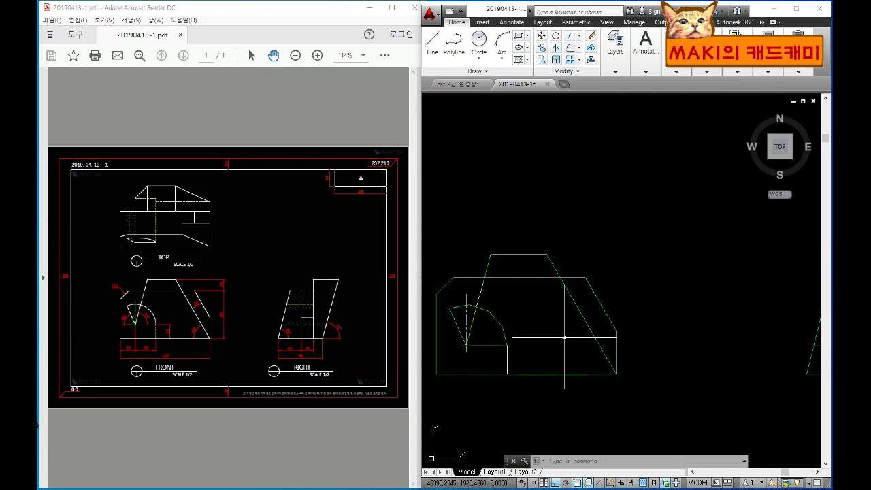
{"action": "middle_click_drag", "start_coordinate": [498, 278], "coordinate": [528, 288]}
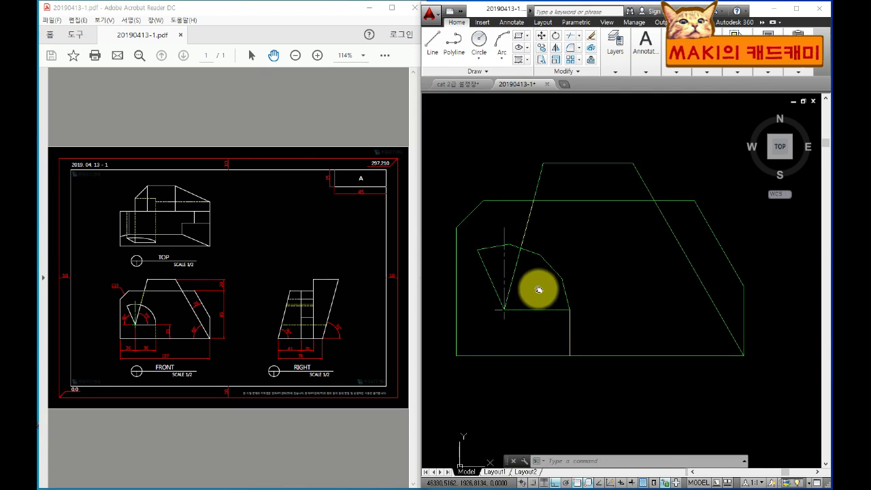
{"action": "left_click", "coordinate": [317, 56]}
{"action": "left_click", "coordinate": [317, 55]}
{"action": "left_click", "coordinate": [317, 56]}
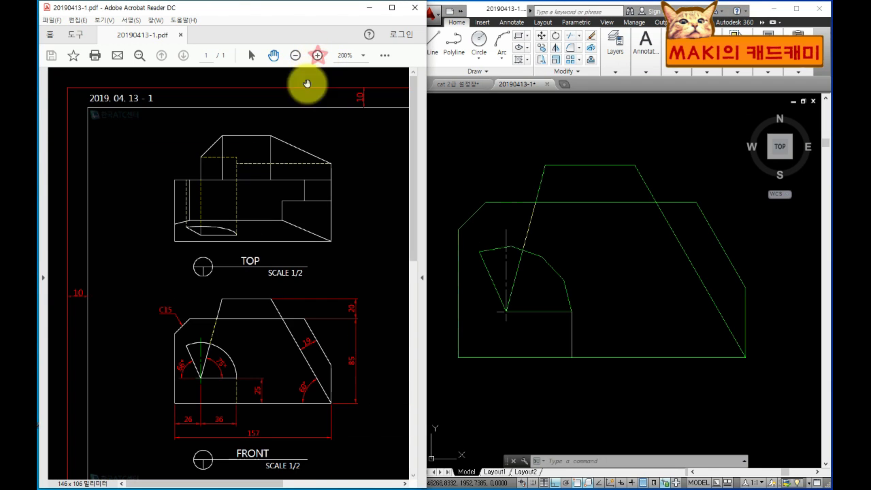
{"action": "scroll", "coordinate": [272, 293], "scroll_direction": "down", "scroll_amount": 2}
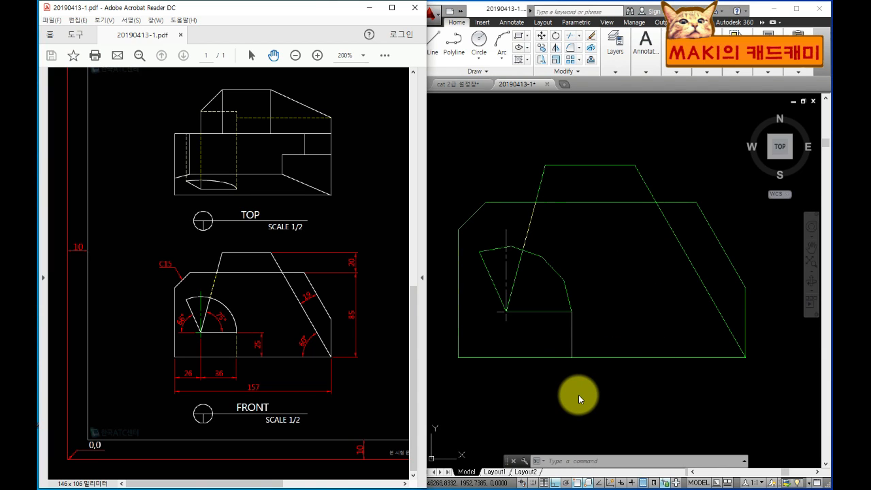
Regenerate the drawing to refresh the front view's arc and dashed lines
{"action": "left_click", "coordinate": [579, 461]}
{"action": "type", "text": "re"}
{"action": "key", "text": "Return"}
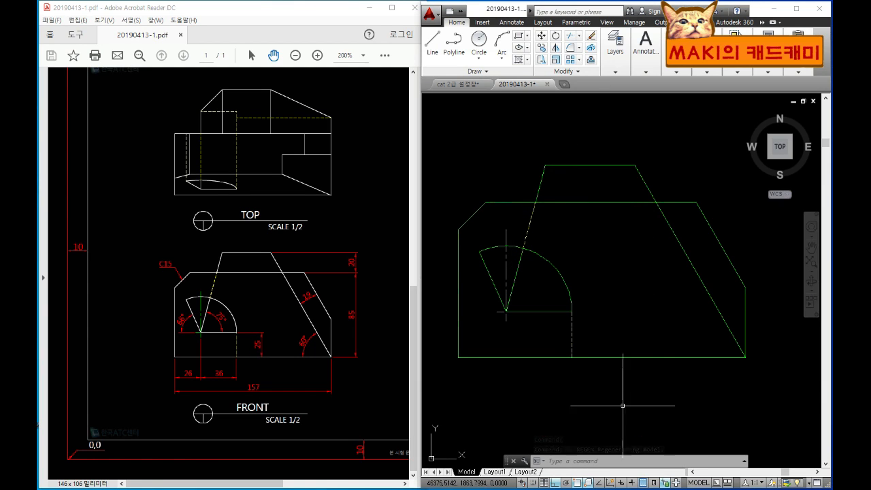
{"action": "scroll", "coordinate": [651, 327], "scroll_direction": "down", "scroll_amount": 1}
{"action": "middle_click_drag", "start_coordinate": [716, 406], "coordinate": [715, 400]}
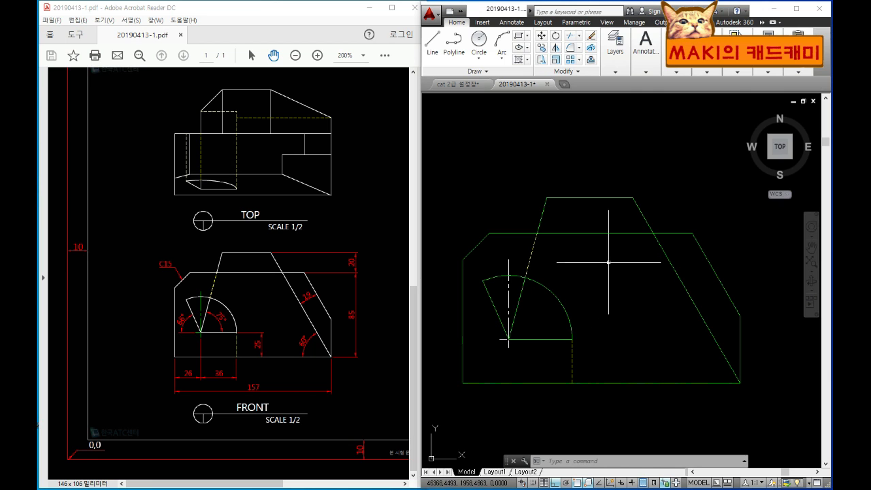
Bring up the right view in the PDF and compare it with the drawn right view
{"action": "left_click", "coordinate": [369, 297]}
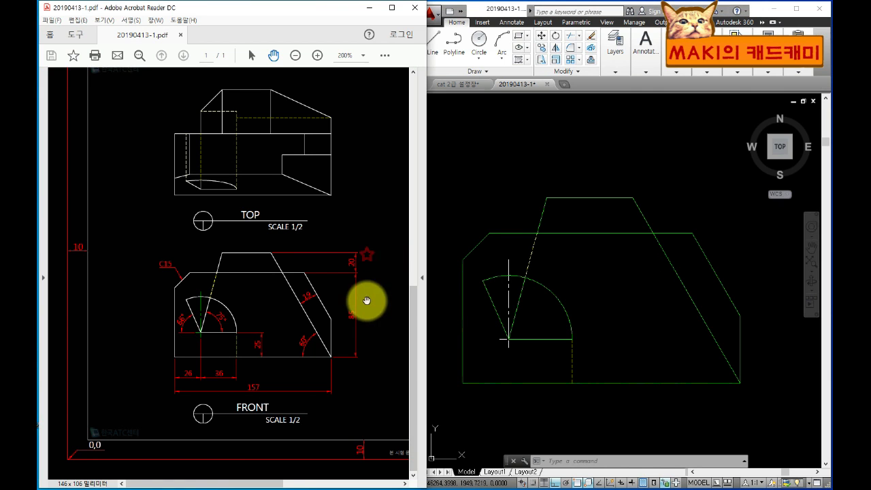
{"action": "left_click_drag", "start_coordinate": [369, 297], "coordinate": [233, 292]}
{"action": "left_click_drag", "start_coordinate": [360, 297], "coordinate": [310, 301]}
{"action": "left_click", "coordinate": [453, 317]}
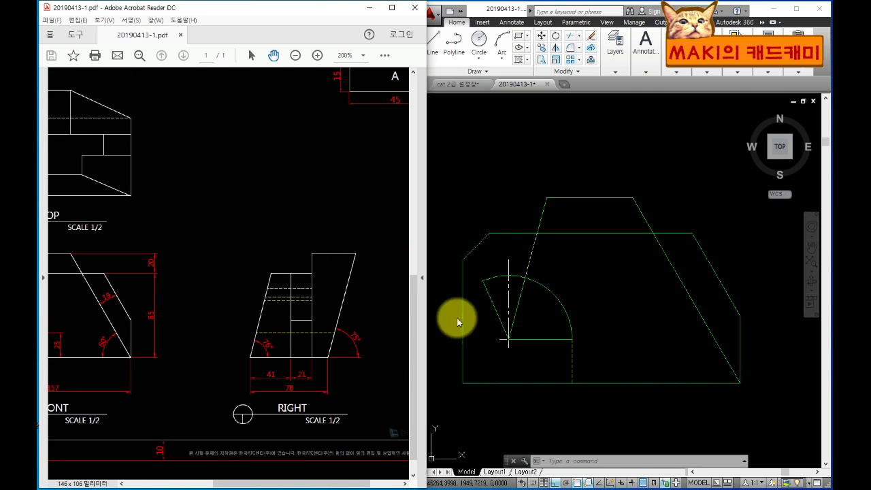
{"action": "scroll", "coordinate": [684, 325], "scroll_direction": "down", "scroll_amount": 4}
{"action": "middle_click_drag", "start_coordinate": [739, 323], "coordinate": [515, 291]}
{"action": "scroll", "coordinate": [632, 331], "scroll_direction": "up", "scroll_amount": 4}
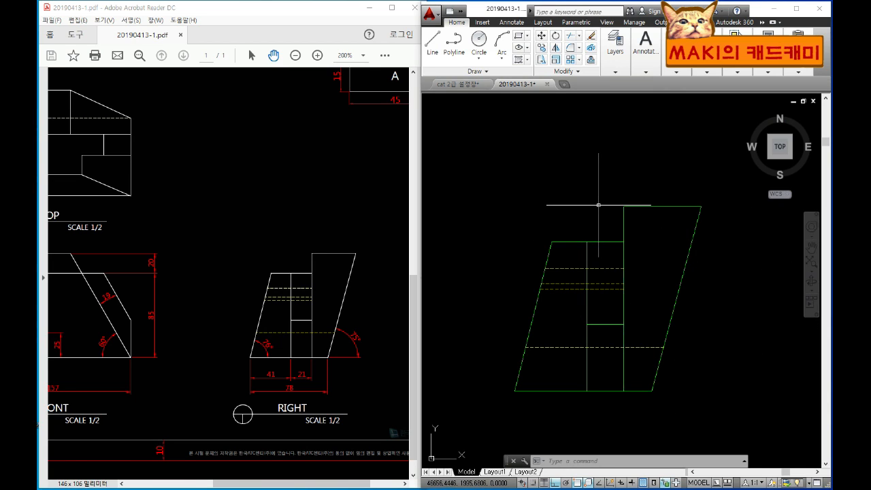
{"action": "left_click", "coordinate": [500, 183]}
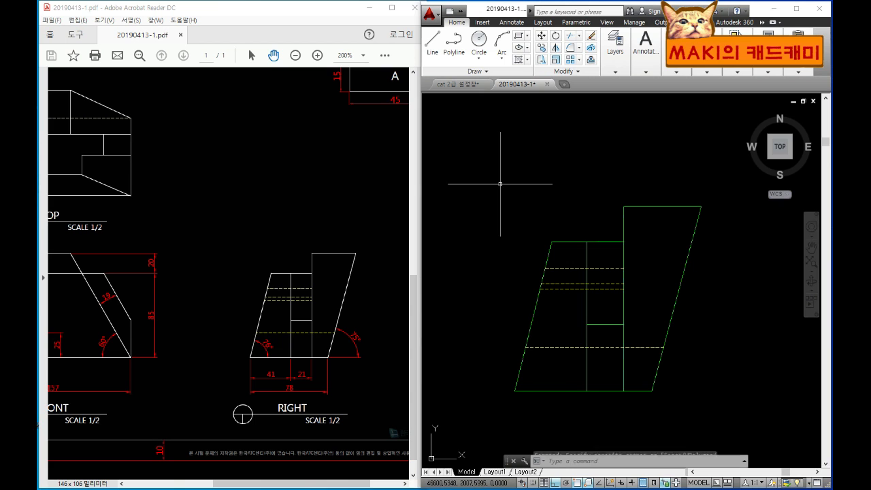
Bring up the top view in the PDF and compare it with the drawn top view, checking the curved cut
{"action": "left_click_drag", "start_coordinate": [195, 140], "coordinate": [363, 226]}
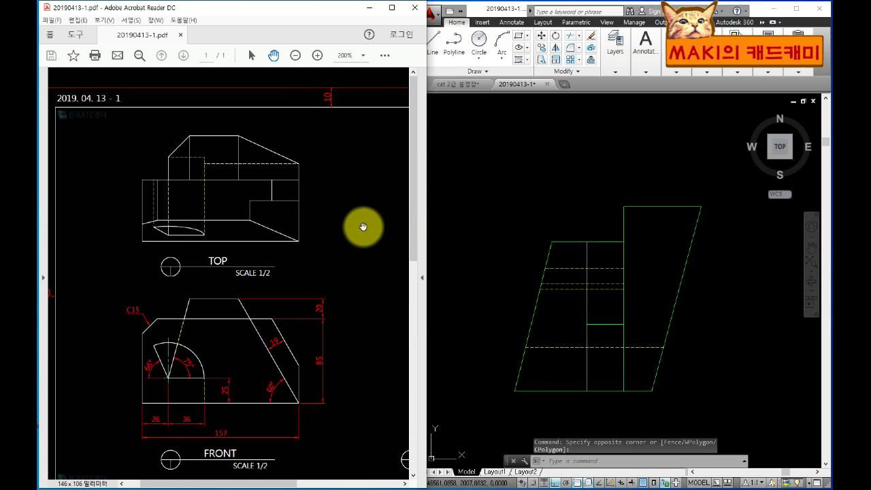
{"action": "left_click", "coordinate": [500, 176]}
{"action": "scroll", "coordinate": [497, 148], "scroll_direction": "down", "scroll_amount": 4}
{"action": "middle_click_drag", "start_coordinate": [497, 148], "coordinate": [597, 306]}
{"action": "middle_click_drag", "start_coordinate": [546, 259], "coordinate": [660, 341]}
{"action": "scroll", "coordinate": [595, 289], "scroll_direction": "up", "scroll_amount": 4}
{"action": "middle_click_drag", "start_coordinate": [561, 274], "coordinate": [668, 370]}
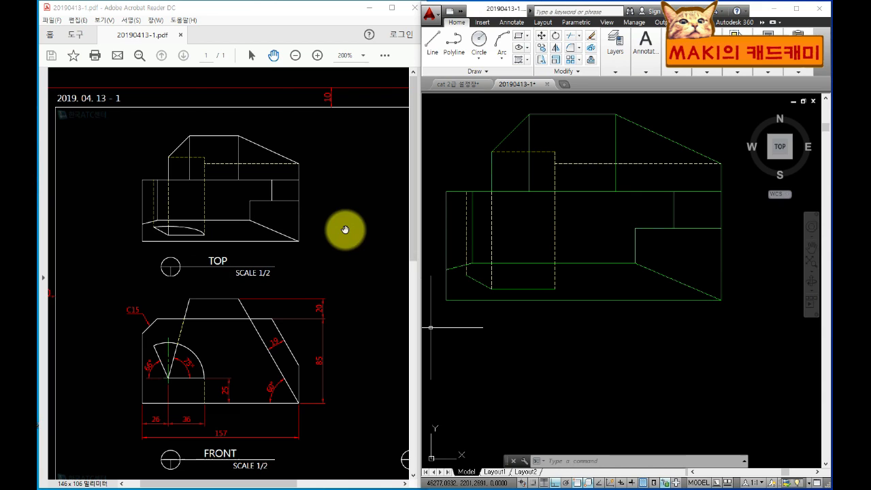
{"action": "scroll", "coordinate": [503, 354], "scroll_direction": "down", "scroll_amount": 5}
{"action": "middle_click_drag", "start_coordinate": [605, 435], "coordinate": [595, 300]}
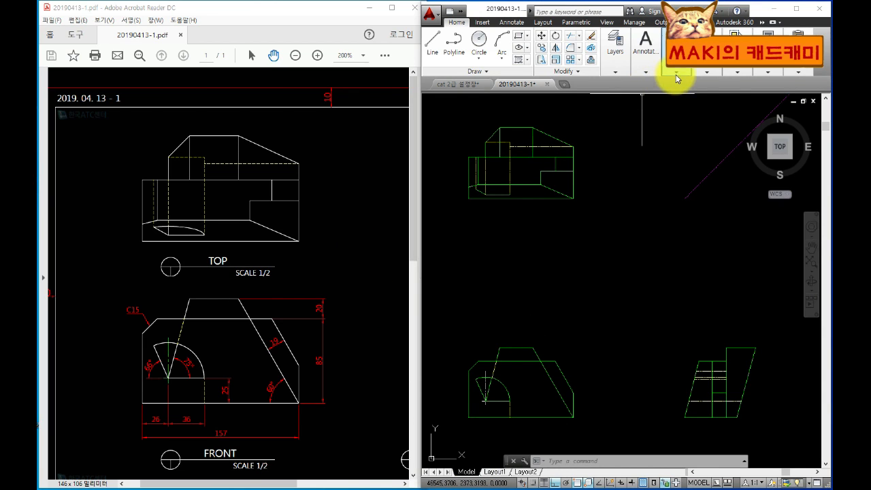
Set the current object color to Cyan for the construction geometry
{"action": "left_click", "coordinate": [705, 72]}
{"action": "left_click", "coordinate": [727, 83]}
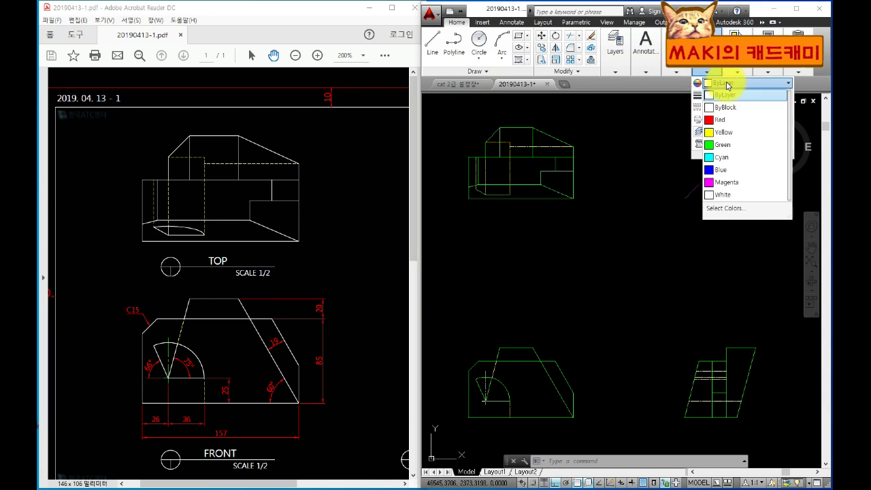
{"action": "left_click", "coordinate": [718, 158]}
{"action": "key", "text": "Escape"}
{"action": "key", "text": "Escape"}
{"action": "key", "text": "Escape"}
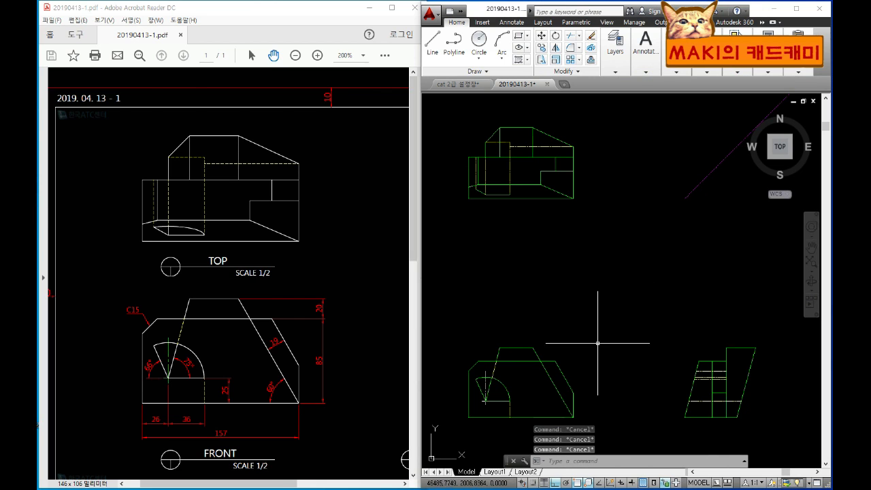
Draw a full circle over the front view's arc, centered on the arc's center with the same radius
{"action": "middle_click_drag", "start_coordinate": [518, 383], "coordinate": [547, 295]}
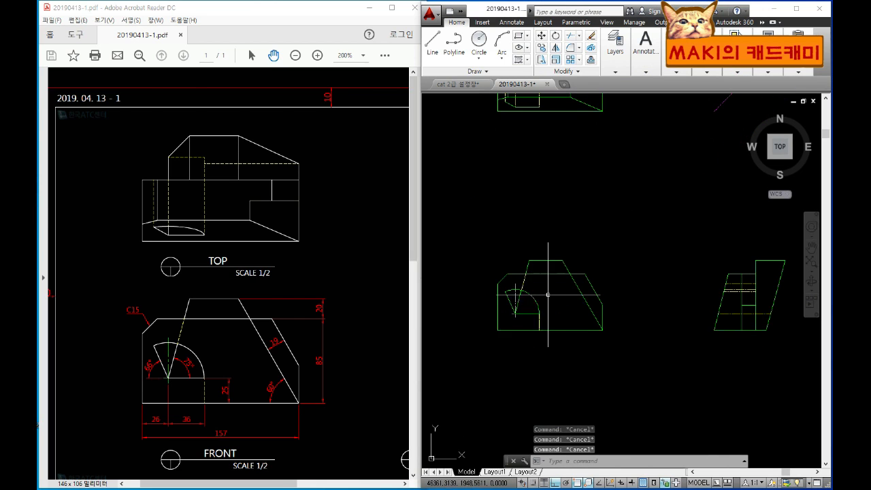
{"action": "scroll", "coordinate": [529, 323], "scroll_direction": "up", "scroll_amount": 4}
{"action": "type", "text": "c"}
{"action": "key", "text": "Return"}
{"action": "left_click", "coordinate": [505, 290]}
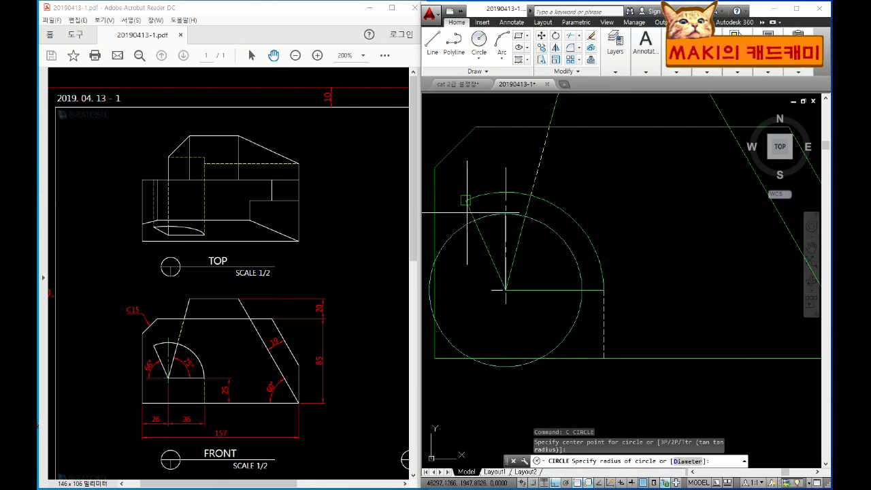
{"action": "scroll", "coordinate": [534, 274], "scroll_direction": "down", "scroll_amount": 4}
{"action": "left_click", "coordinate": [540, 273]}
Draw a vertical projection line from the circle's left quadrant up past the top view
{"action": "middle_click_drag", "start_coordinate": [550, 285], "coordinate": [577, 317]}
{"action": "type", "text": "l"}
{"action": "key", "text": "Return"}
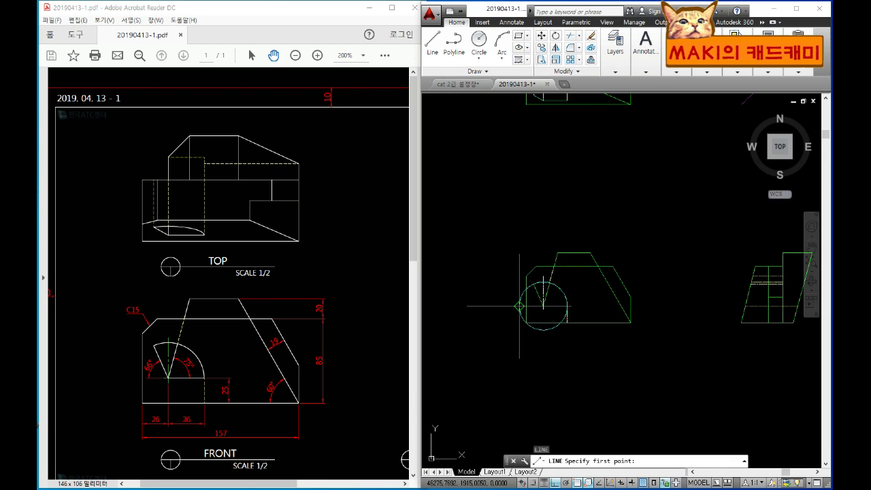
{"action": "left_click", "coordinate": [519, 306]}
{"action": "scroll", "coordinate": [521, 218], "scroll_direction": "down", "scroll_amount": 4}
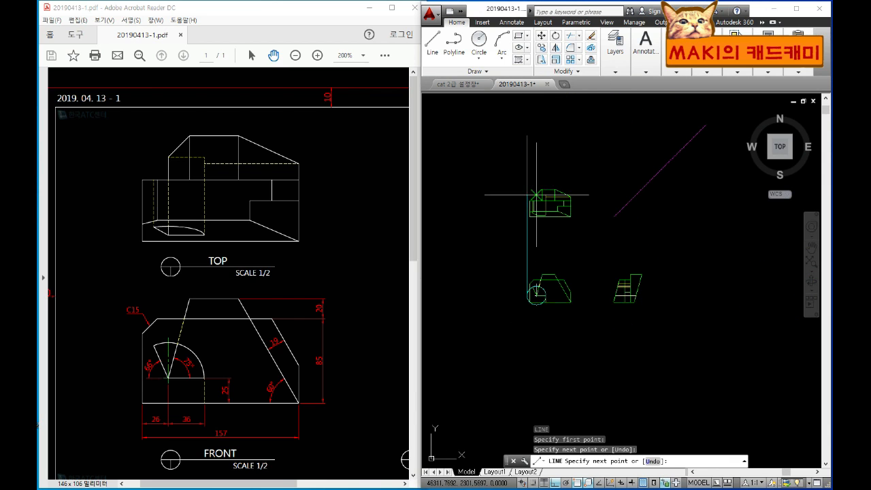
{"action": "key", "text": "Return"}
Draw a vertical projection line from the circle's right quadrant up past the top view
{"action": "scroll", "coordinate": [573, 314], "scroll_direction": "up", "scroll_amount": 5}
{"action": "middle_click_drag", "start_coordinate": [505, 249], "coordinate": [608, 262]}
{"action": "key", "text": "Return"}
{"action": "left_click", "coordinate": [566, 253]}
{"action": "scroll", "coordinate": [569, 183], "scroll_direction": "down", "scroll_amount": 5}
{"action": "middle_click_drag", "start_coordinate": [586, 171], "coordinate": [614, 300]}
{"action": "left_click", "coordinate": [610, 167]}
{"action": "key", "text": "Return"}
Draw a vertical projection line from the circle's top quadrant up past the top view
{"action": "scroll", "coordinate": [591, 349], "scroll_direction": "up", "scroll_amount": 5}
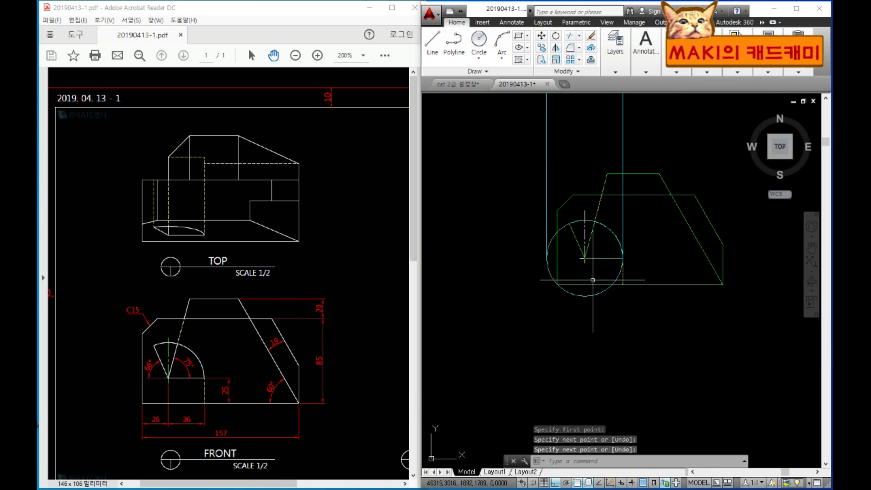
{"action": "key", "text": "Return"}
{"action": "left_click", "coordinate": [585, 208]}
{"action": "scroll", "coordinate": [593, 144], "scroll_direction": "down", "scroll_amount": 5}
{"action": "middle_click_drag", "start_coordinate": [593, 143], "coordinate": [583, 303]}
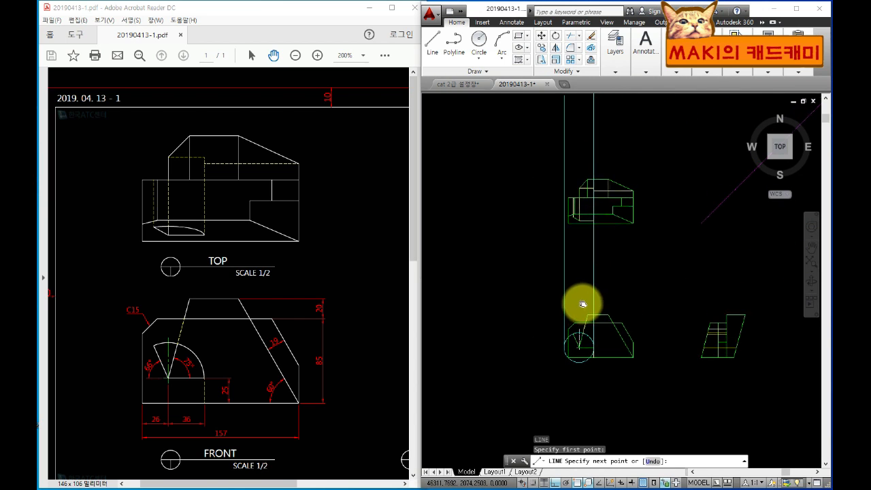
{"action": "left_click", "coordinate": [584, 104]}
{"action": "key", "text": "Return"}
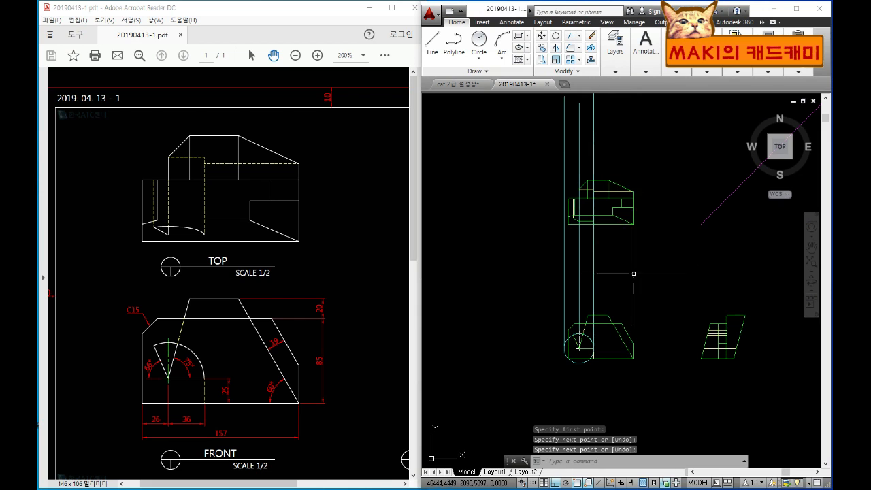
Draw a horizontal projection line from the circle's bottom quadrant rightward past the right view
{"action": "middle_click_drag", "start_coordinate": [602, 342], "coordinate": [572, 314]}
{"action": "key", "text": "Return"}
{"action": "left_click", "coordinate": [572, 333]}
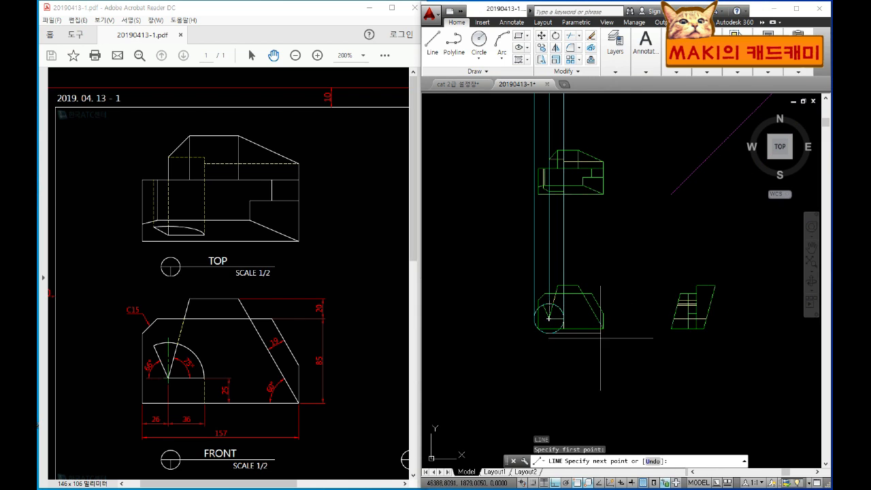
{"action": "left_click", "coordinate": [744, 350]}
{"action": "key", "text": "Return"}
Draw a horizontal projection line from the circle's top quadrant rightward past the right view
{"action": "key", "text": "Return"}
{"action": "scroll", "coordinate": [550, 296], "scroll_direction": "up", "scroll_amount": 4}
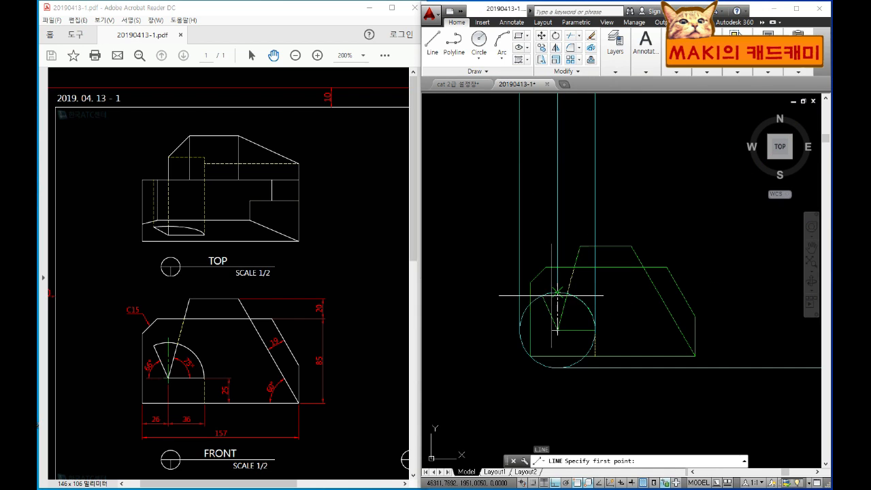
{"action": "scroll", "coordinate": [625, 297], "scroll_direction": "down", "scroll_amount": 4}
{"action": "middle_click_drag", "start_coordinate": [773, 298], "coordinate": [668, 298]}
{"action": "left_click", "coordinate": [730, 298]}
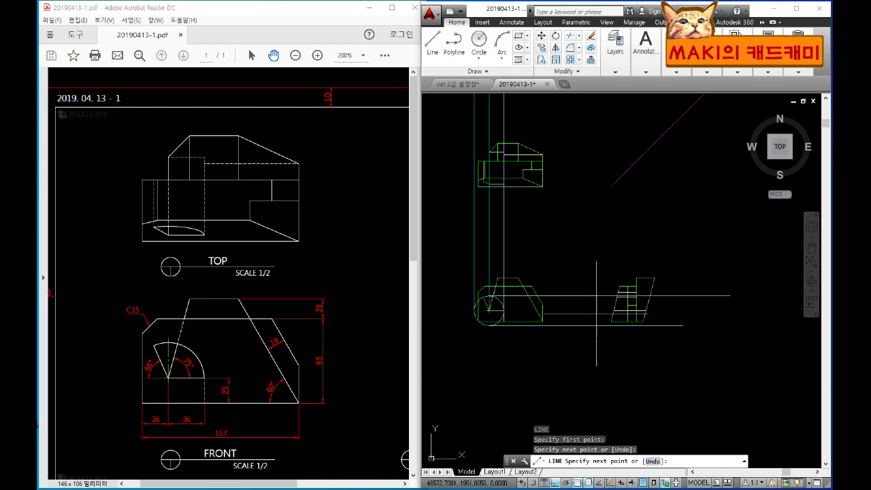
{"action": "key", "text": "Return"}
Draw a horizontal projection line at the circle's center height rightward past the right view
{"action": "key", "text": "Return"}
{"action": "left_click", "coordinate": [731, 311]}
{"action": "key", "text": "Return"}
{"action": "scroll", "coordinate": [633, 327], "scroll_direction": "up", "scroll_amount": 4}
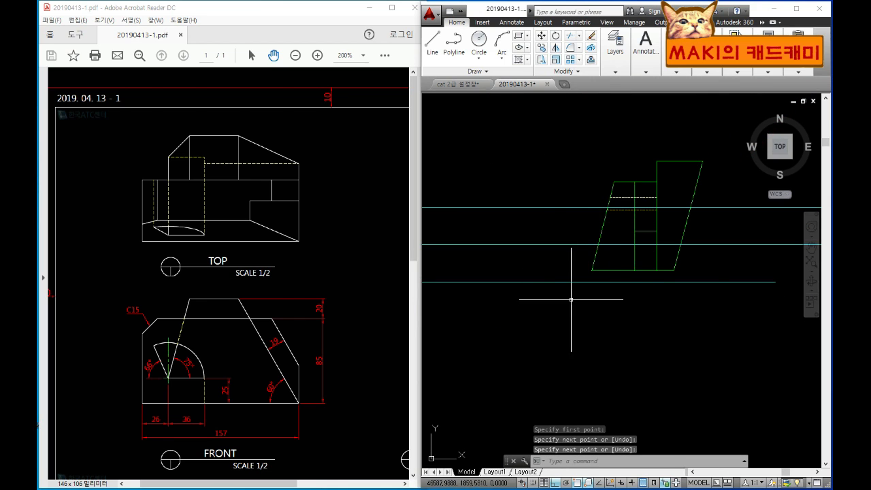
Extend the right view's left slanted edge down to the lowest horizontal projection line
{"action": "scroll", "coordinate": [607, 220], "scroll_direction": "up", "scroll_amount": 4}
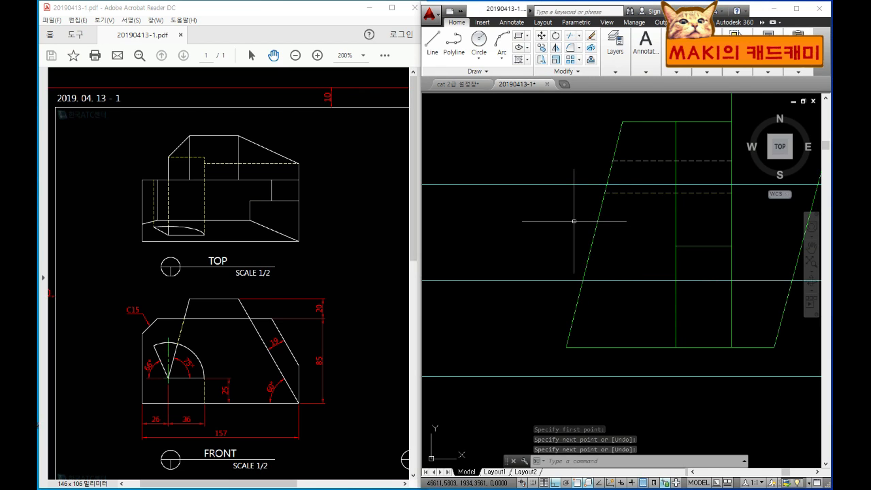
{"action": "key", "text": "Escape"}
{"action": "type", "text": "ex"}
{"action": "key", "text": "Return"}
{"action": "left_click", "coordinate": [583, 390]}
{"action": "left_click", "coordinate": [557, 362]}
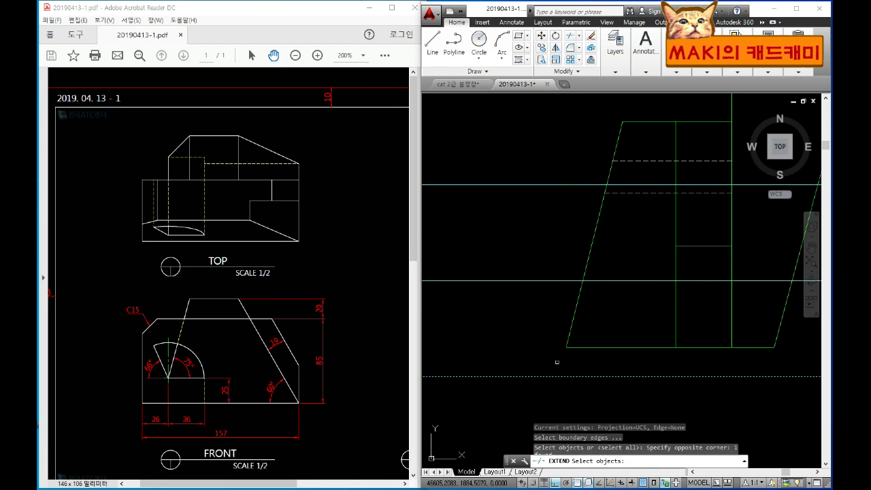
{"action": "key", "text": "Return"}
{"action": "left_click", "coordinate": [571, 324]}
{"action": "key", "text": "Escape"}
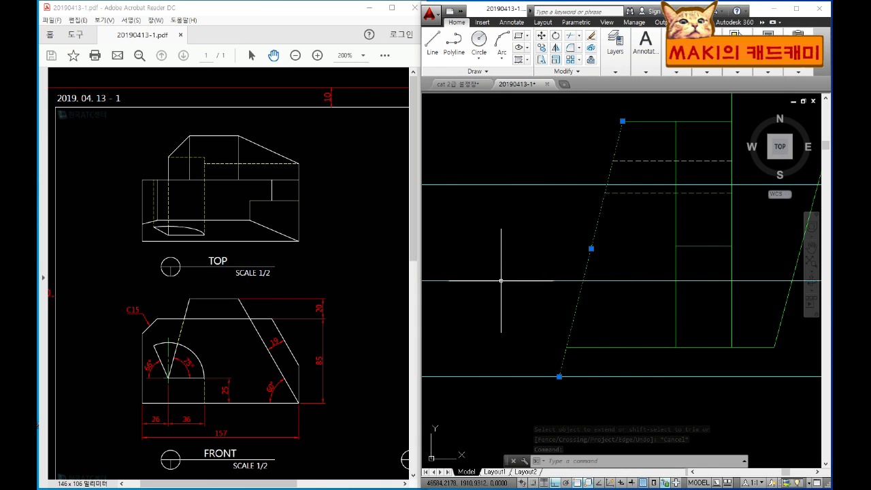
{"action": "key", "text": "Escape"}
{"action": "key", "text": "Escape"}
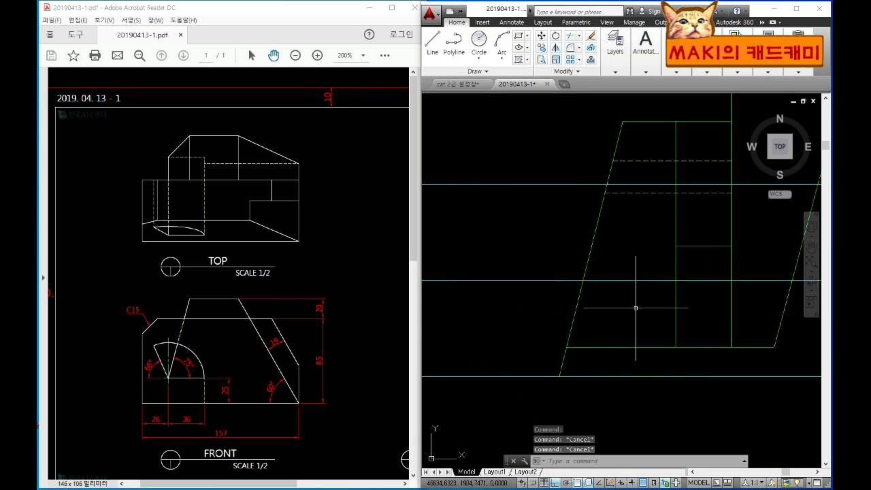
Draw a vertical projection line from the extended slanted edge's lower end up past the diagonal, and erase one stray object
{"action": "key", "text": "l"}
{"action": "key", "text": "space"}
{"action": "scroll", "coordinate": [570, 265], "scroll_direction": "down", "scroll_amount": 10}
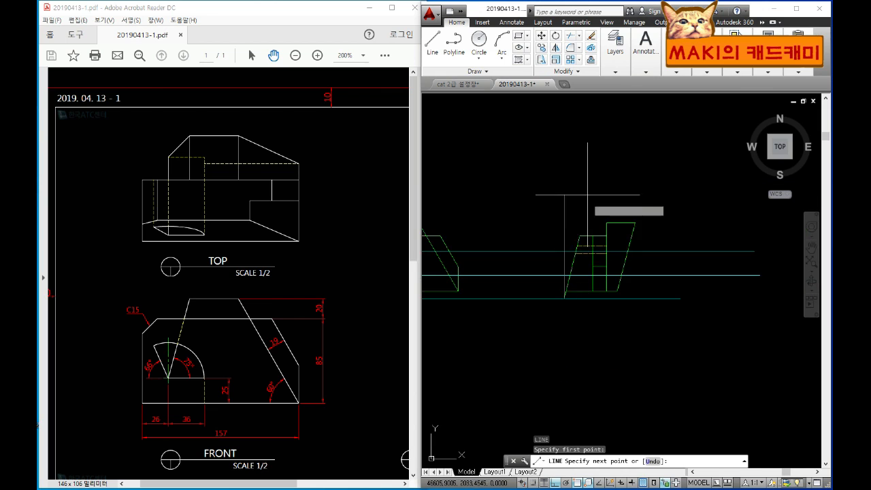
{"action": "middle_click_drag", "start_coordinate": [589, 189], "coordinate": [597, 247]}
{"action": "left_click", "coordinate": [613, 144]}
{"action": "key", "text": "space"}
{"action": "left_click", "coordinate": [606, 144]}
{"action": "key", "text": "Delete"}
{"action": "scroll", "coordinate": [597, 208], "scroll_direction": "up", "scroll_amount": 10}
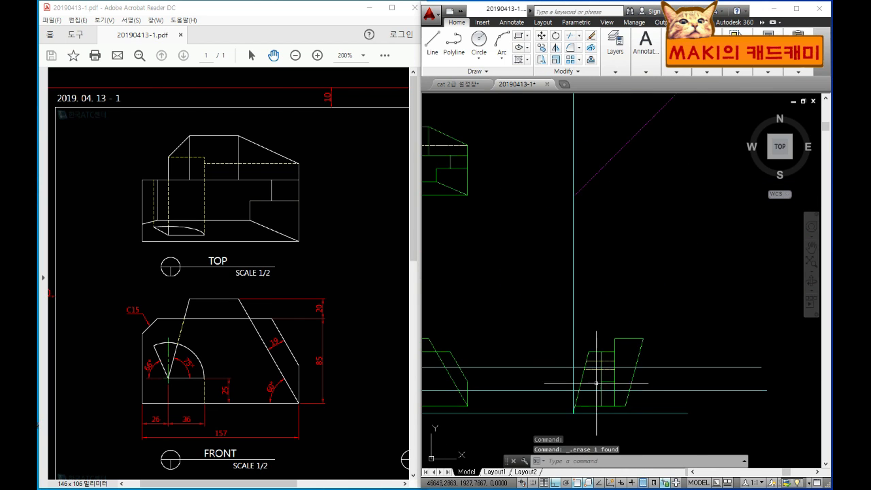
Draw two vertical projection lines from the right view's slanted edge, at the circle's center and top heights, up past the diagonal
{"action": "key", "text": "space"}
{"action": "left_click", "coordinate": [569, 321]}
{"action": "scroll", "coordinate": [575, 223], "scroll_direction": "down", "scroll_amount": 8}
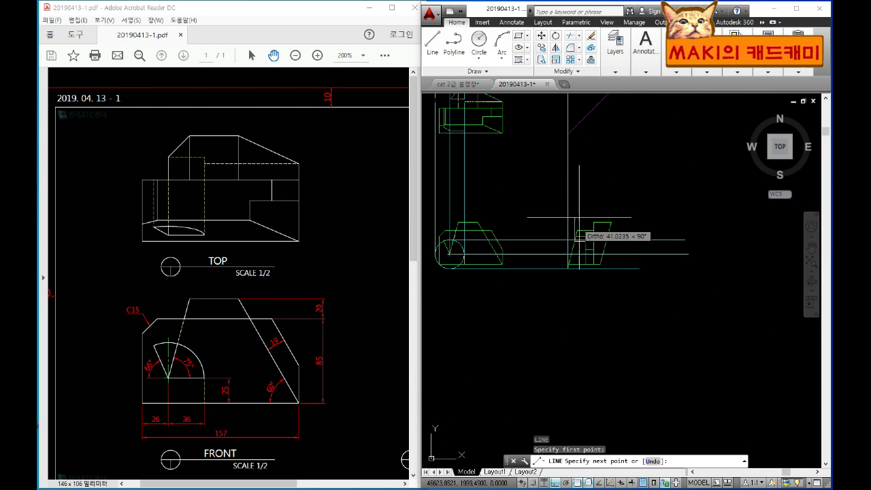
{"action": "left_click_drag", "start_coordinate": [596, 182], "coordinate": [618, 357]}
{"action": "left_click", "coordinate": [647, 349]}
{"action": "key", "text": "space"}
{"action": "scroll", "coordinate": [558, 334], "scroll_direction": "up", "scroll_amount": 5}
{"action": "key", "text": "space"}
{"action": "scroll", "coordinate": [572, 316], "scroll_direction": "down", "scroll_amount": 5}
{"action": "middle_click_drag", "start_coordinate": [601, 241], "coordinate": [620, 375]}
{"action": "left_click", "coordinate": [641, 132]}
{"action": "key", "text": "space"}
{"action": "scroll", "coordinate": [641, 224], "scroll_direction": "up", "scroll_amount": 7}
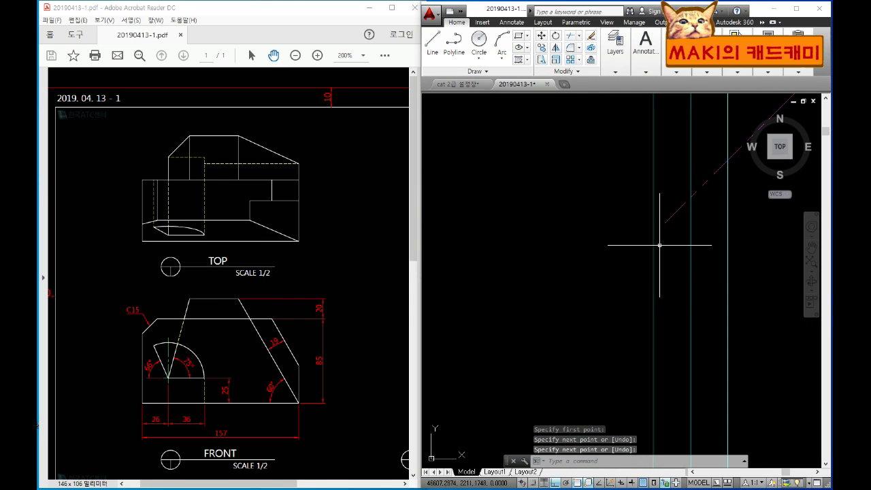
Extend the magenta diagonal's lower end to the leftmost vertical projection line
{"action": "key", "text": "Escape"}
{"action": "key", "text": "Escape"}
{"action": "type", "text": "ex"}
{"action": "key", "text": "Return"}
{"action": "key", "text": "Return"}
{"action": "type", "text": "ex"}
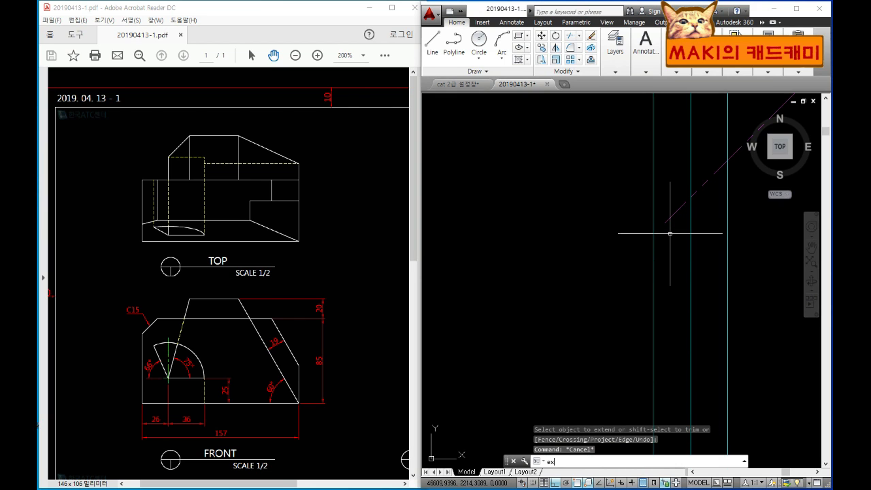
{"action": "key", "text": "Return"}
{"action": "key", "text": "Return"}
{"action": "left_click", "coordinate": [640, 241]}
{"action": "left_click", "coordinate": [669, 222]}
{"action": "key", "text": "Escape"}
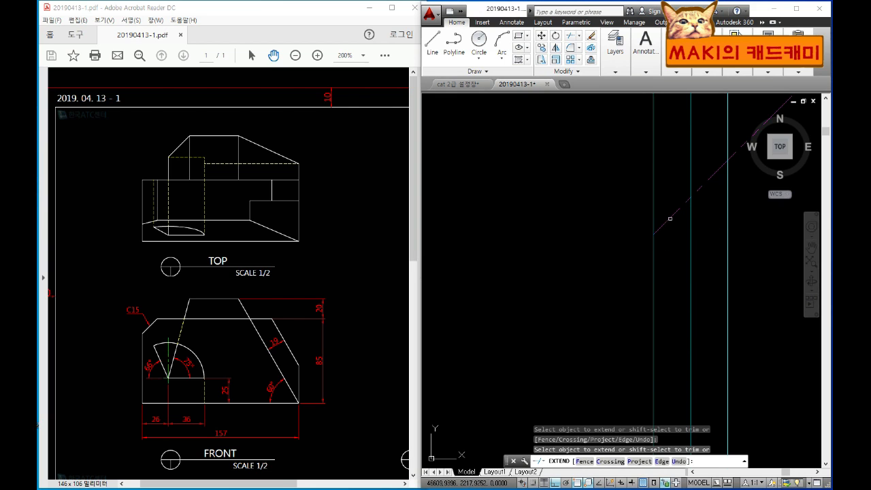
{"action": "key", "text": "Escape"}
Draw a horizontal projection line from the diagonal's lower end leftward past the top view
{"action": "scroll", "coordinate": [658, 238], "scroll_direction": "down", "scroll_amount": 3}
{"action": "scroll", "coordinate": [641, 253], "scroll_direction": "up", "scroll_amount": 2}
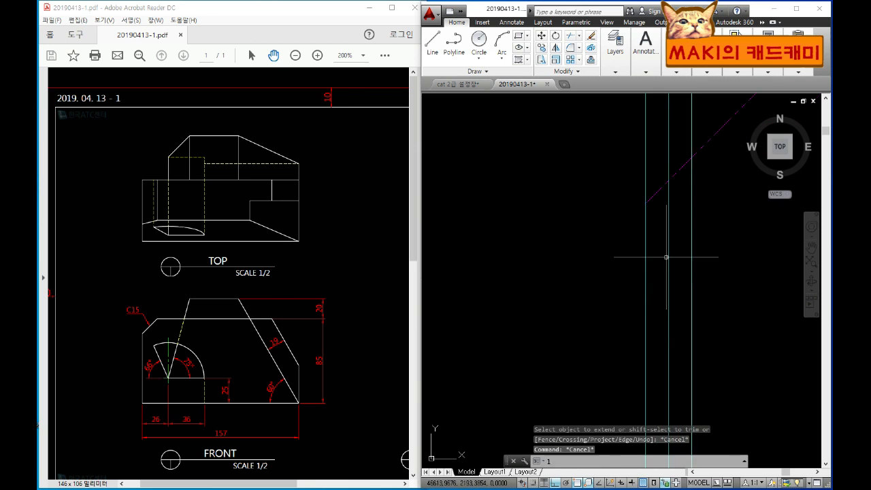
{"action": "type", "text": "l"}
{"action": "key", "text": "Return"}
{"action": "scroll", "coordinate": [573, 236], "scroll_direction": "down", "scroll_amount": 3}
{"action": "middle_click_drag", "start_coordinate": [470, 259], "coordinate": [670, 260]}
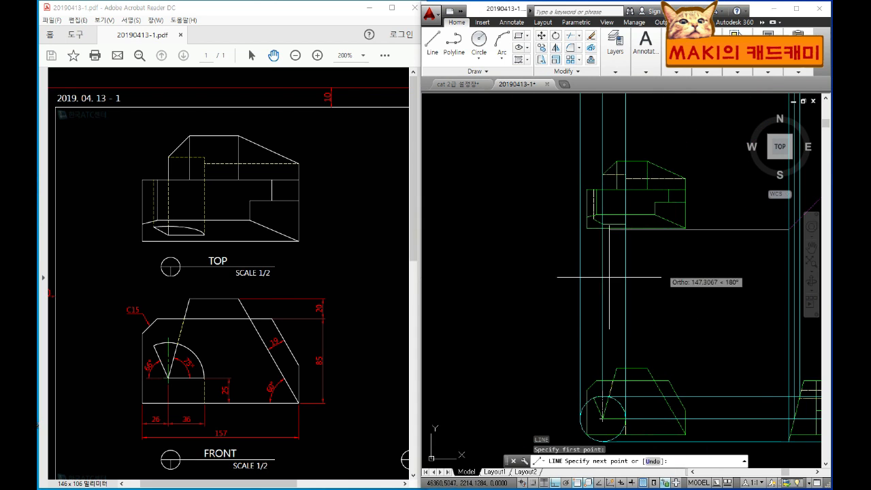
{"action": "left_click", "coordinate": [497, 281]}
{"action": "key", "text": "Return"}
{"action": "scroll", "coordinate": [681, 239], "scroll_direction": "up", "scroll_amount": 3}
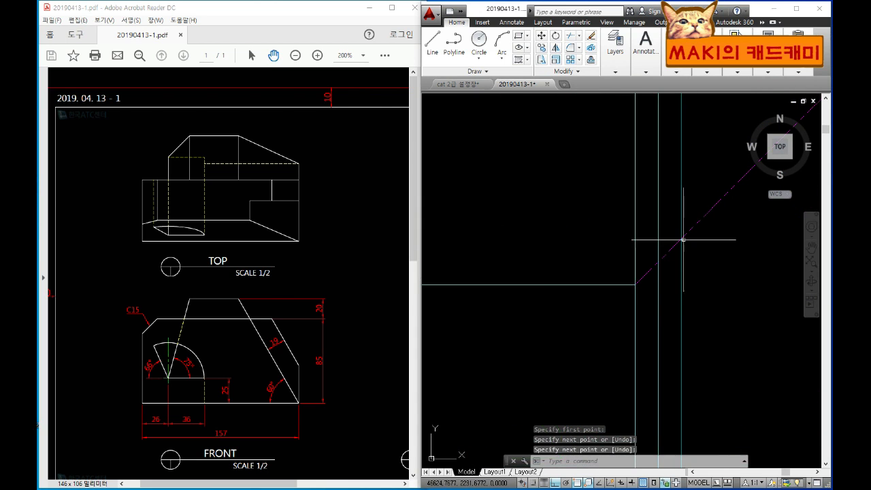
Draw horizontal projection lines from the diagonal's crossings with the other two vertical projection lines leftward past the top view
{"action": "key", "text": "Return"}
{"action": "scroll", "coordinate": [607, 250], "scroll_direction": "down", "scroll_amount": 3}
{"action": "middle_click_drag", "start_coordinate": [570, 260], "coordinate": [774, 260]}
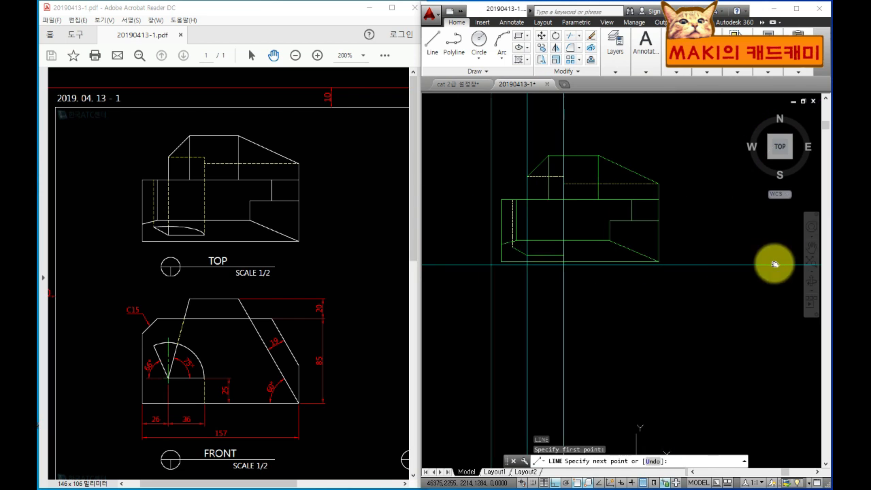
{"action": "left_click", "coordinate": [451, 298]}
{"action": "key", "text": "Return"}
{"action": "middle_click_drag", "start_coordinate": [683, 290], "coordinate": [738, 285]}
{"action": "key", "text": "Return"}
{"action": "left_click", "coordinate": [643, 256]}
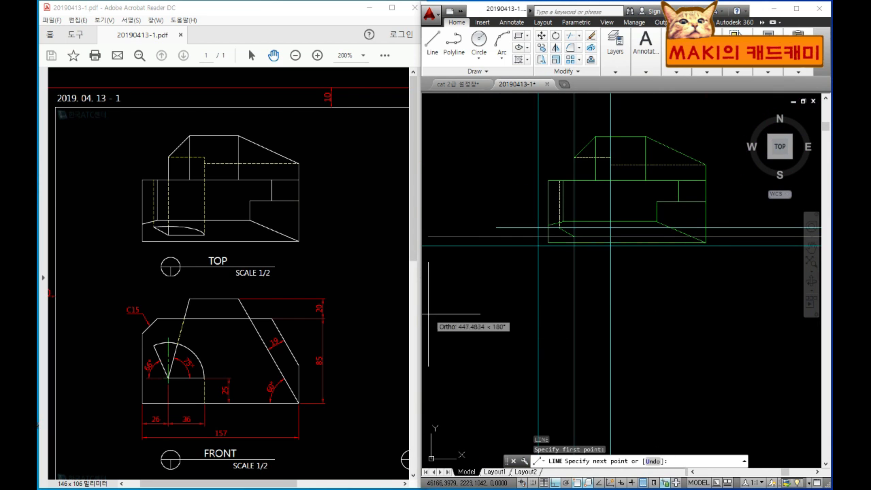
{"action": "left_click", "coordinate": [467, 307]}
{"action": "key", "text": "Return"}
Set the current object color to Red
{"action": "scroll", "coordinate": [609, 222], "scroll_direction": "up", "scroll_amount": 4}
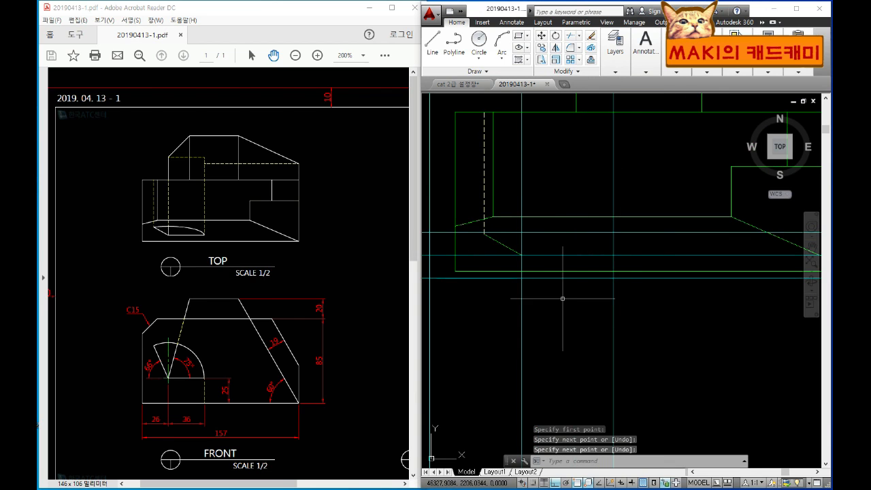
{"action": "middle_click_drag", "start_coordinate": [582, 288], "coordinate": [613, 278]}
{"action": "left_click", "coordinate": [711, 74]}
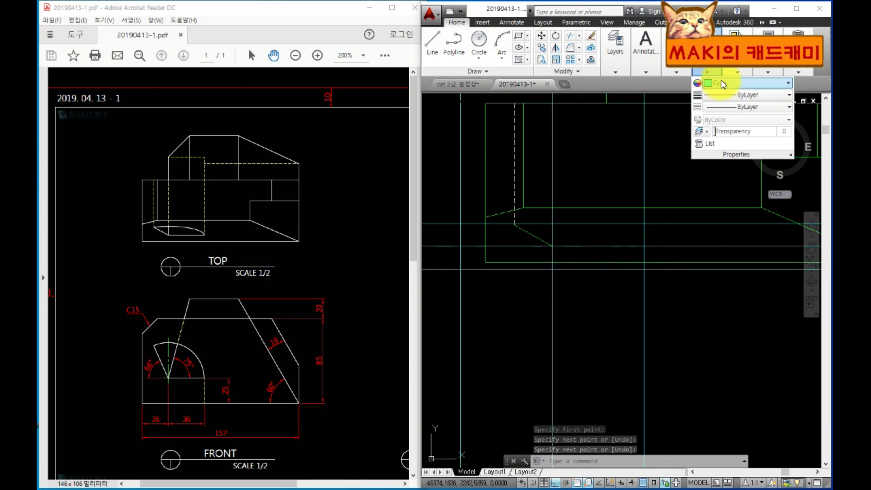
{"action": "left_click", "coordinate": [722, 83]}
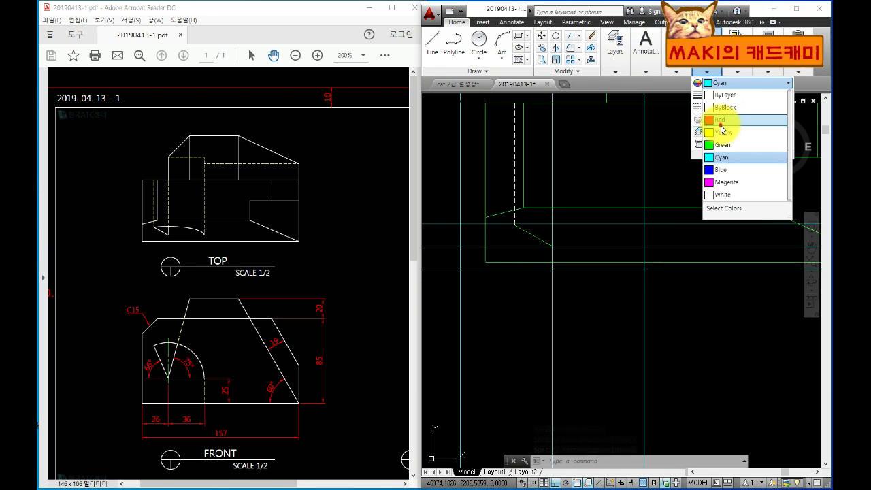
{"action": "left_click", "coordinate": [716, 116]}
{"action": "key", "text": "Escape"}
{"action": "key", "text": "Escape"}
Draw an ellipse in the top view spanning the outer vertical projection lines, with its short axis reaching the outer horizontal projection lines
{"action": "type", "text": "el"}
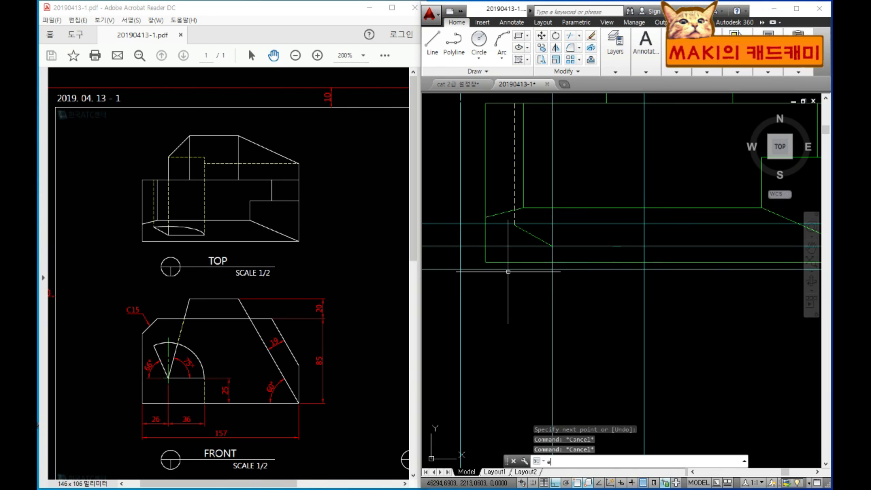
{"action": "key", "text": "Return"}
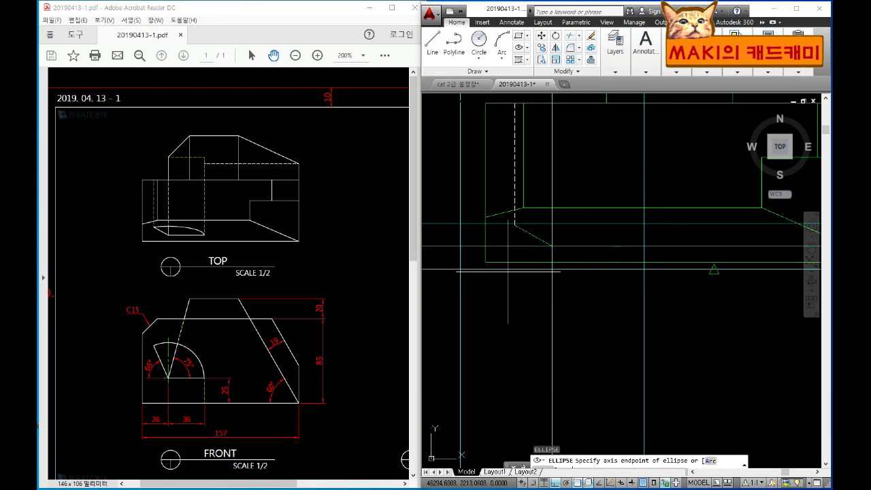
{"action": "left_click", "coordinate": [460, 245]}
{"action": "left_click", "coordinate": [642, 245]}
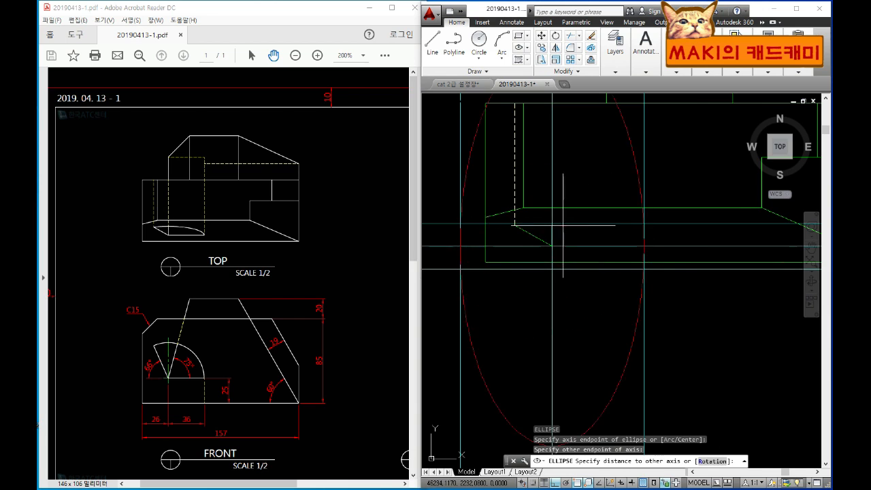
{"action": "left_click", "coordinate": [603, 259]}
Erase the cyan projection lines around the three views and the construction circle in the front view
{"action": "scroll", "coordinate": [603, 260], "scroll_direction": "down", "scroll_amount": 6}
{"action": "left_click", "coordinate": [682, 336]}
{"action": "left_click", "coordinate": [504, 367]}
{"action": "key", "text": "Delete"}
{"action": "left_click", "coordinate": [742, 318]}
{"action": "left_click", "coordinate": [726, 255]}
{"action": "key", "text": "Delete"}
{"action": "middle_click_drag", "start_coordinate": [738, 339], "coordinate": [621, 306]}
{"action": "left_click", "coordinate": [719, 326]}
{"action": "left_click", "coordinate": [633, 299]}
{"action": "key", "text": "Delete"}
{"action": "middle_click_drag", "start_coordinate": [640, 404], "coordinate": [631, 283]}
{"action": "left_click", "coordinate": [608, 281]}
{"action": "key", "text": "Delete"}
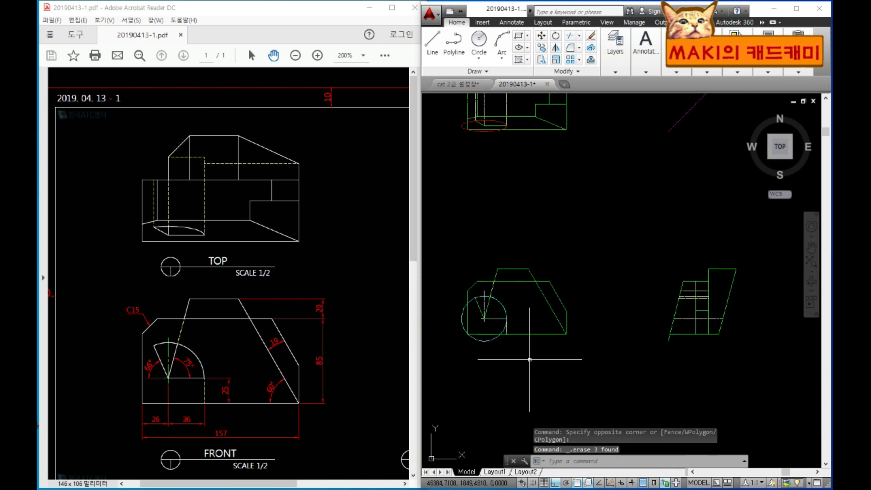
{"action": "left_click", "coordinate": [490, 341]}
{"action": "key", "text": "Delete"}
Trim the part of the right view's slanted left edge that extends below the base line
{"action": "scroll", "coordinate": [706, 345], "scroll_direction": "up", "scroll_amount": 4}
{"action": "key", "text": "Escape"}
{"action": "key", "text": "Escape"}
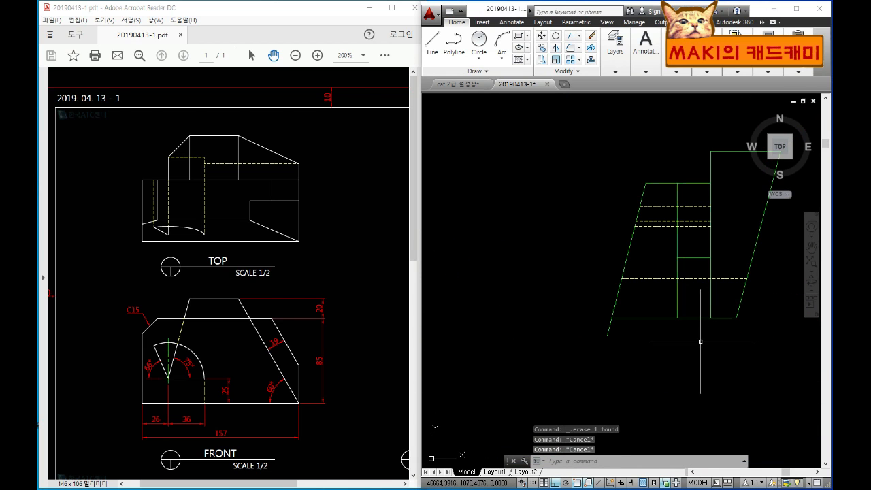
{"action": "key", "text": "space"}
{"action": "key", "text": "space"}
{"action": "left_click", "coordinate": [631, 337]}
{"action": "left_click", "coordinate": [590, 328]}
{"action": "key", "text": "Escape"}
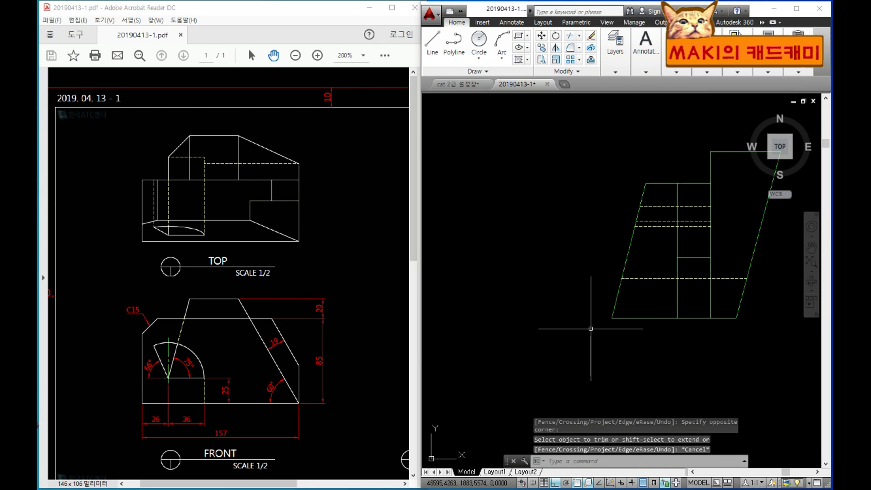
Draw vertical lines from the right view's lower-left corner and from a point higher on its slanted left edge up past the diagonal
{"action": "key", "text": "space"}
{"action": "left_click", "coordinate": [611, 318]}
{"action": "scroll", "coordinate": [609, 314], "scroll_direction": "down", "scroll_amount": 4}
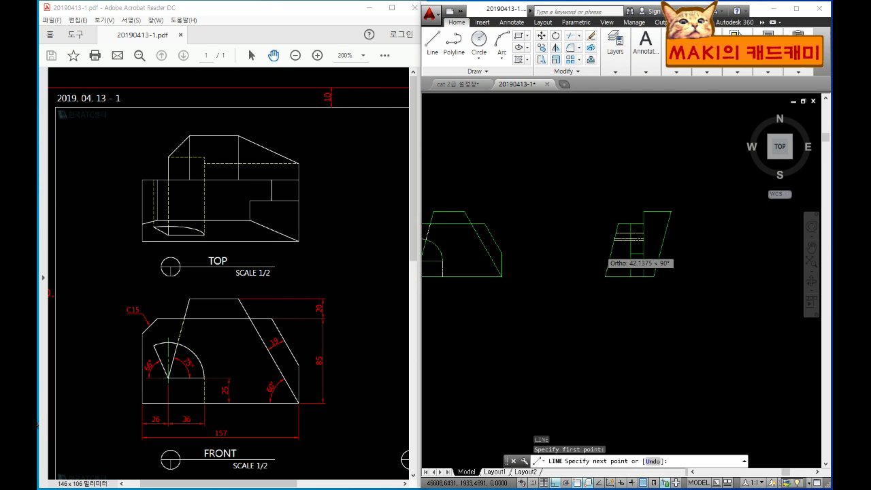
{"action": "left_click", "coordinate": [627, 142]}
{"action": "key", "text": "space"}
{"action": "scroll", "coordinate": [609, 308], "scroll_direction": "up", "scroll_amount": 6}
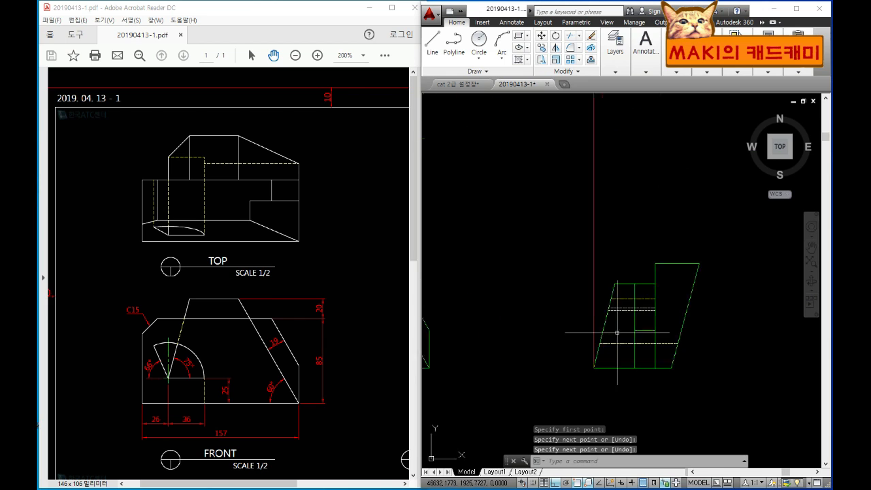
{"action": "key", "text": "space"}
{"action": "left_click", "coordinate": [602, 294]}
{"action": "scroll", "coordinate": [616, 259], "scroll_direction": "down", "scroll_amount": 4}
{"action": "left_click", "coordinate": [636, 157]}
{"action": "key", "text": "space"}
Draw a vertical projection line from the left end of the front view's arc up through the top view
{"action": "key", "text": "space"}
{"action": "middle_click_drag", "start_coordinate": [543, 309], "coordinate": [667, 205]}
{"action": "scroll", "coordinate": [539, 338], "scroll_direction": "up", "scroll_amount": 4}
{"action": "left_click", "coordinate": [527, 317]}
{"action": "scroll", "coordinate": [543, 221], "scroll_direction": "down", "scroll_amount": 6}
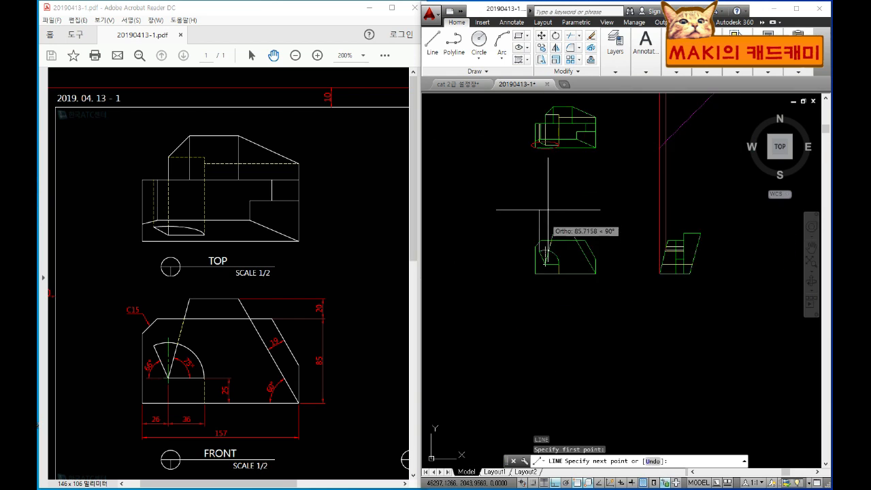
{"action": "middle_click_drag", "start_coordinate": [547, 215], "coordinate": [558, 319]}
{"action": "left_click", "coordinate": [549, 177]}
{"action": "key", "text": "space"}
Draw a vertical projection line from the right end of the front view's arc up through the top view
{"action": "scroll", "coordinate": [589, 389], "scroll_direction": "up", "scroll_amount": 4}
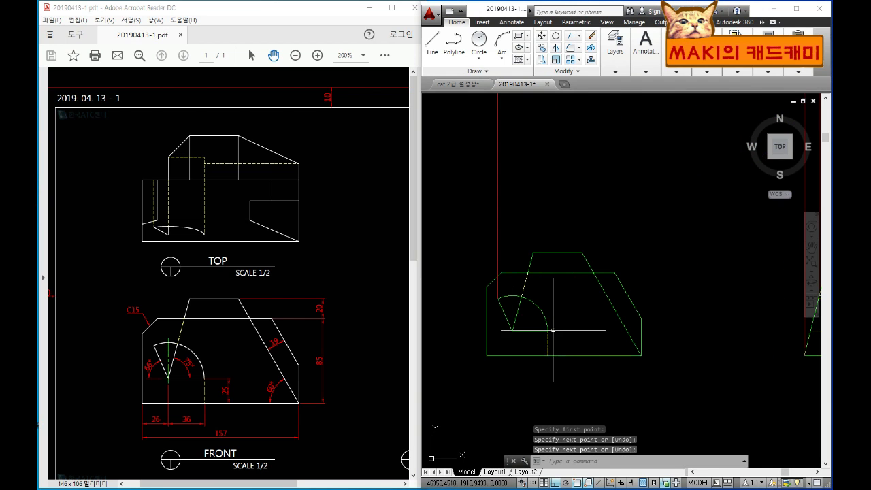
{"action": "key", "text": "space"}
{"action": "scroll", "coordinate": [573, 228], "scroll_direction": "down", "scroll_amount": 3}
{"action": "middle_click_drag", "start_coordinate": [574, 228], "coordinate": [581, 290]}
{"action": "middle_click_drag", "start_coordinate": [607, 242], "coordinate": [614, 343]}
{"action": "left_click", "coordinate": [607, 140]}
{"action": "key", "text": "space"}
{"action": "scroll", "coordinate": [561, 257], "scroll_direction": "up", "scroll_amount": 5}
{"action": "scroll", "coordinate": [561, 258], "scroll_direction": "up", "scroll_amount": 5}
{"action": "key", "text": "Escape"}
{"action": "key", "text": "Escape"}
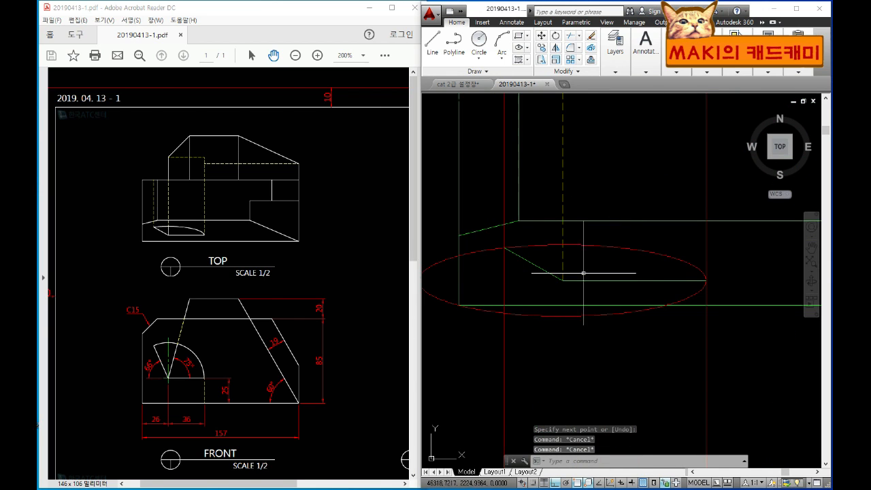
Trim the top view's ellipse to the upper curve between the slanted line's left end and the horizontal line's right end
{"action": "scroll", "coordinate": [529, 264], "scroll_direction": "up", "scroll_amount": 2}
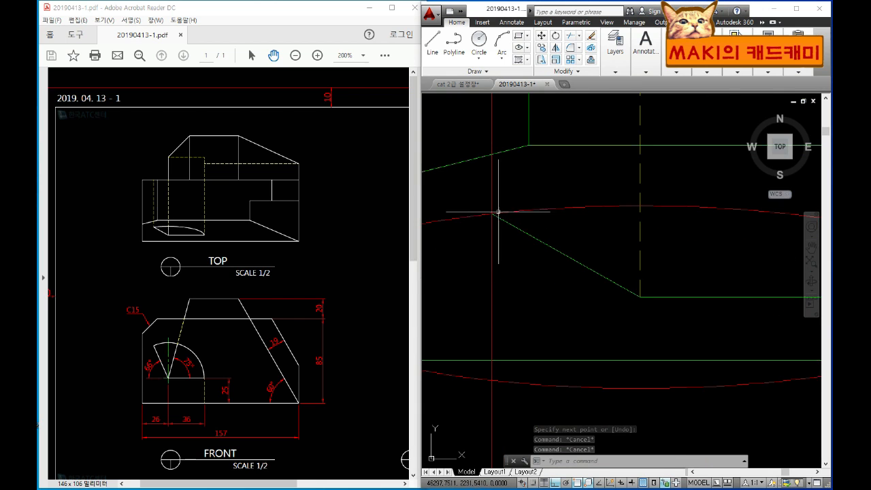
{"action": "scroll", "coordinate": [688, 342], "scroll_direction": "down", "scroll_amount": 2}
{"action": "mouse_move", "coordinate": [719, 336]}
{"action": "middle_mouse_down"}
{"action": "mouse_move", "coordinate": [570, 312]}
{"action": "mouse_move", "coordinate": [636, 310]}
{"action": "middle_mouse_up"}
{"action": "type", "text": "tr"}
{"action": "key", "text": "space"}
{"action": "left_click", "coordinate": [594, 302]}
{"action": "left_click", "coordinate": [551, 275]}
{"action": "key", "text": "space"}
{"action": "left_click", "coordinate": [525, 282]}
{"action": "left_click", "coordinate": [508, 293]}
{"action": "left_click", "coordinate": [506, 270]}
{"action": "left_click", "coordinate": [495, 255]}
{"action": "key", "text": "Escape"}
{"action": "key", "text": "Escape"}
Erase the leftover trimming remnants and red vertical projection line around the top view's elliptical curve
{"action": "left_click", "coordinate": [743, 366]}
{"action": "left_click", "coordinate": [683, 355]}
{"action": "key", "text": "Delete"}
{"action": "left_click", "coordinate": [517, 248]}
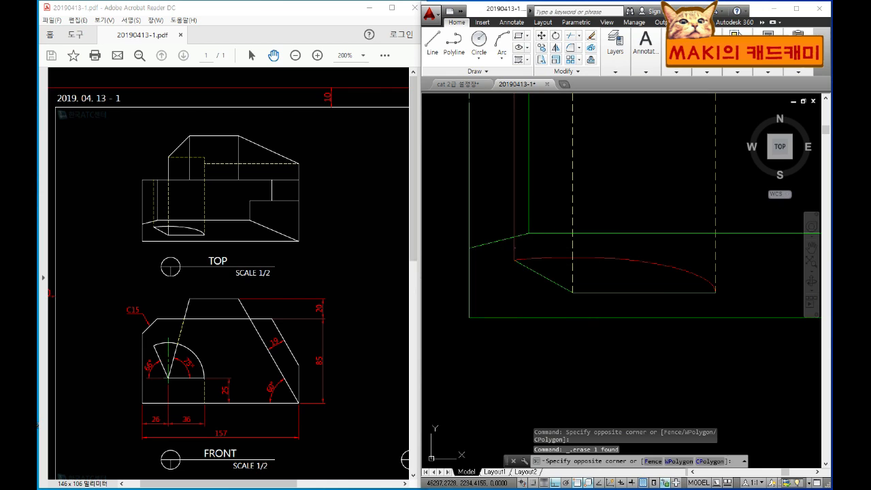
{"action": "left_click", "coordinate": [511, 247]}
{"action": "key", "text": "Escape"}
{"action": "key", "text": "Escape"}
{"action": "left_click", "coordinate": [621, 289]}
{"action": "left_click", "coordinate": [620, 291]}
{"action": "key", "text": "Delete"}
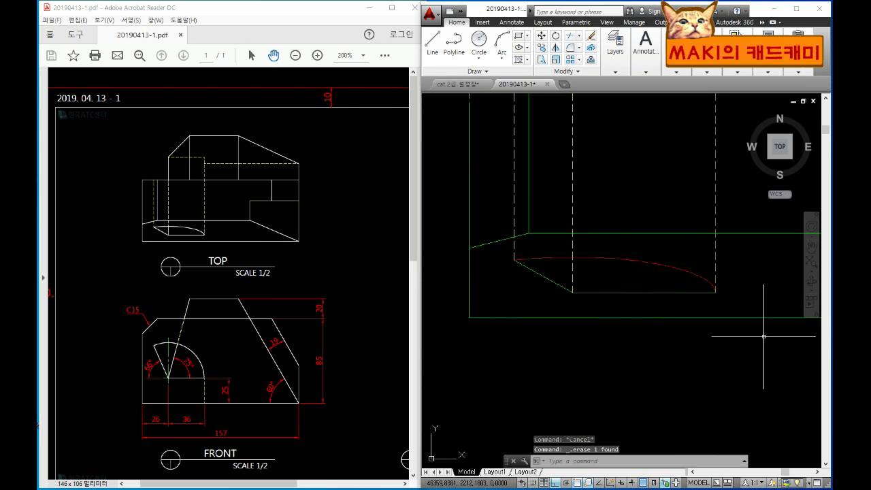
Erase the two red vertical lines rising from the right view
{"action": "scroll", "coordinate": [692, 315], "scroll_direction": "down", "scroll_amount": 10}
{"action": "middle_click_drag", "start_coordinate": [743, 370], "coordinate": [650, 325]}
{"action": "key", "text": "Delete"}
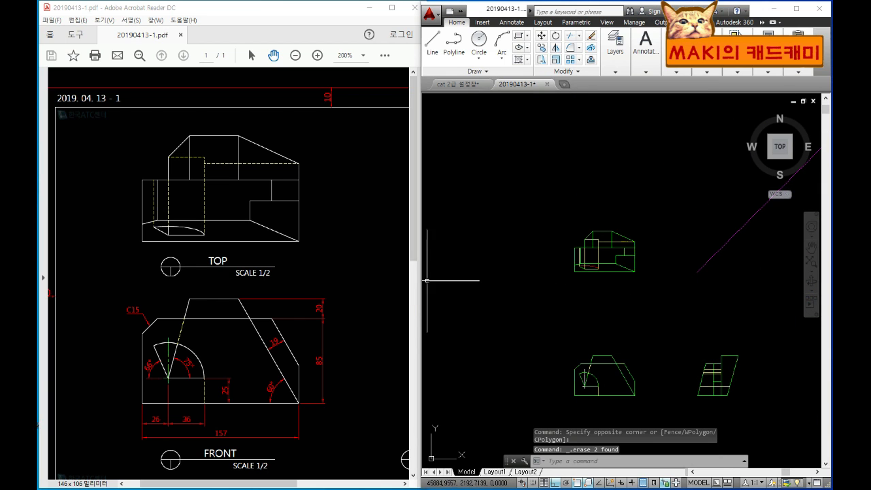
Switch to the reference PDF in Acrobat Reader and reduce its zoom to 125% to examine the whole sheet
{"action": "scroll", "coordinate": [538, 251], "scroll_direction": "up", "scroll_amount": 8}
{"action": "middle_click_drag", "start_coordinate": [664, 277], "coordinate": [508, 251]}
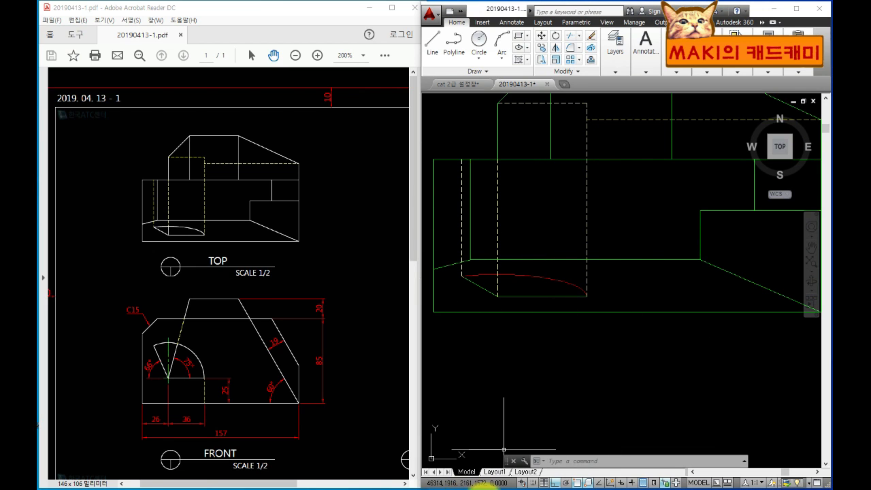
{"action": "scroll", "coordinate": [511, 181], "scroll_direction": "down", "scroll_amount": 6}
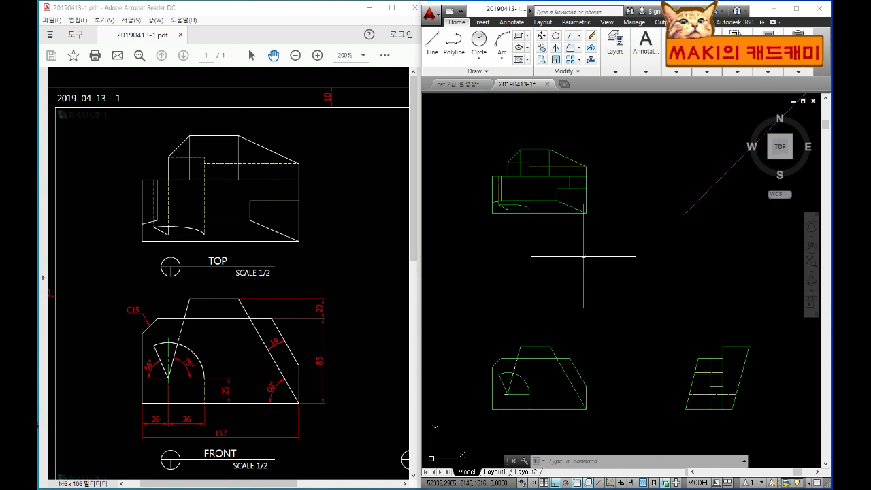
{"action": "left_click", "coordinate": [294, 59]}
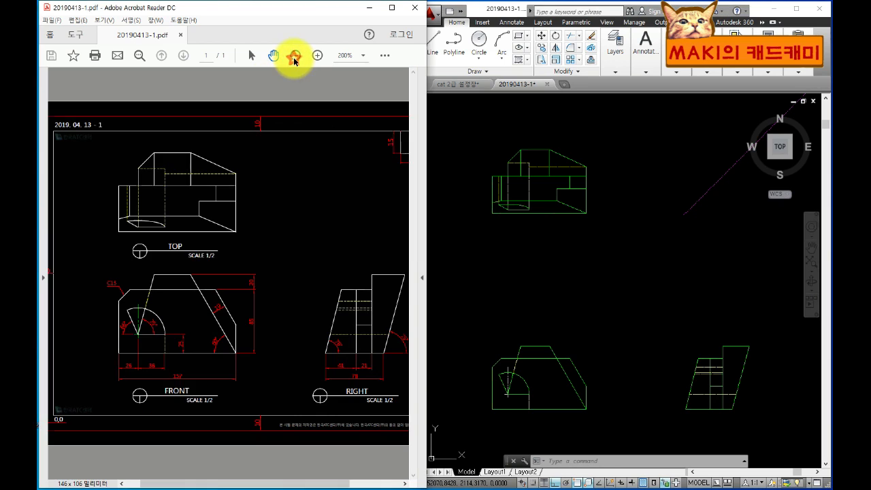
{"action": "left_click", "coordinate": [295, 57]}
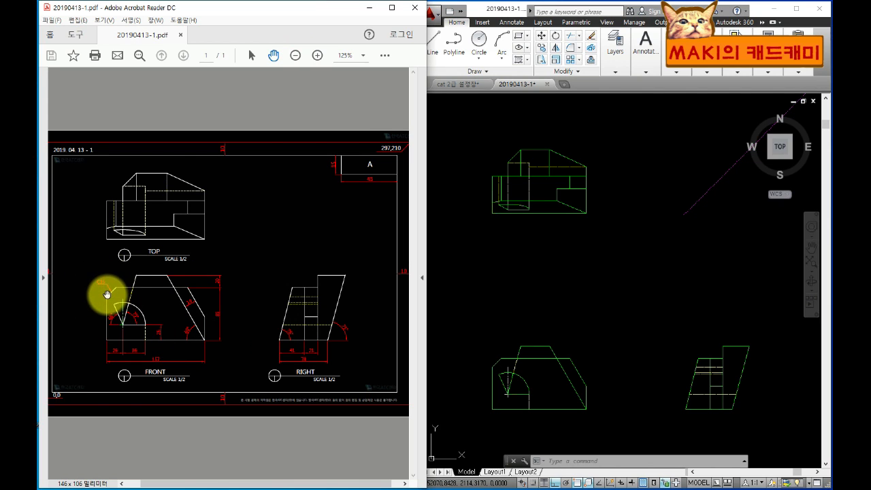
{"action": "left_click", "coordinate": [530, 295]}
{"action": "scroll", "coordinate": [521, 327], "scroll_direction": "up", "scroll_amount": 6}
{"action": "middle_click_drag", "start_coordinate": [521, 327], "coordinate": [521, 312]}
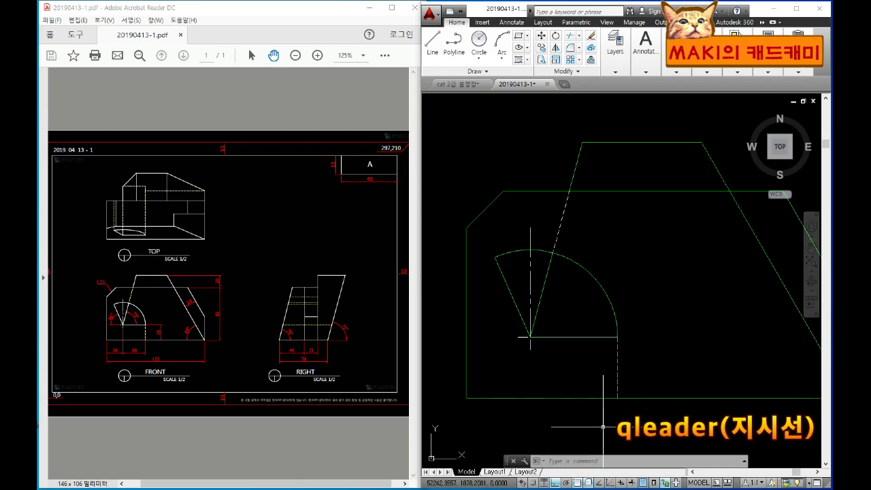
{"action": "type", "text": "QLEad"}
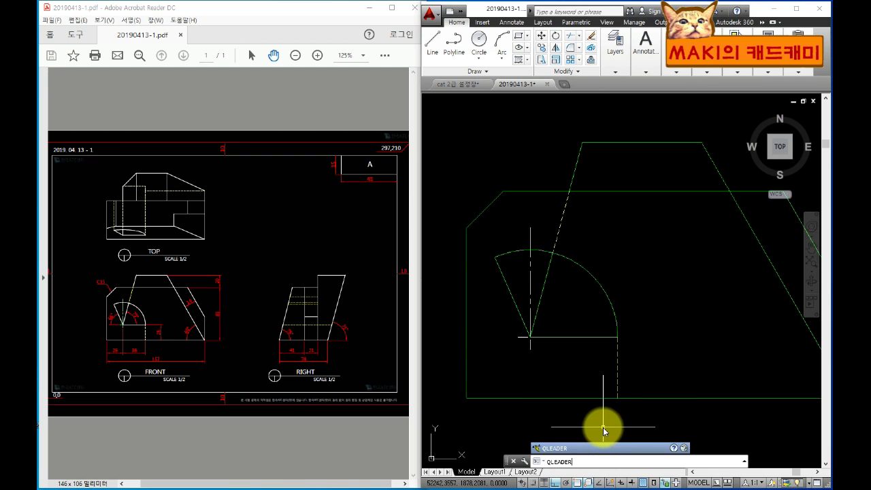
{"action": "left_click", "coordinate": [795, 8]}
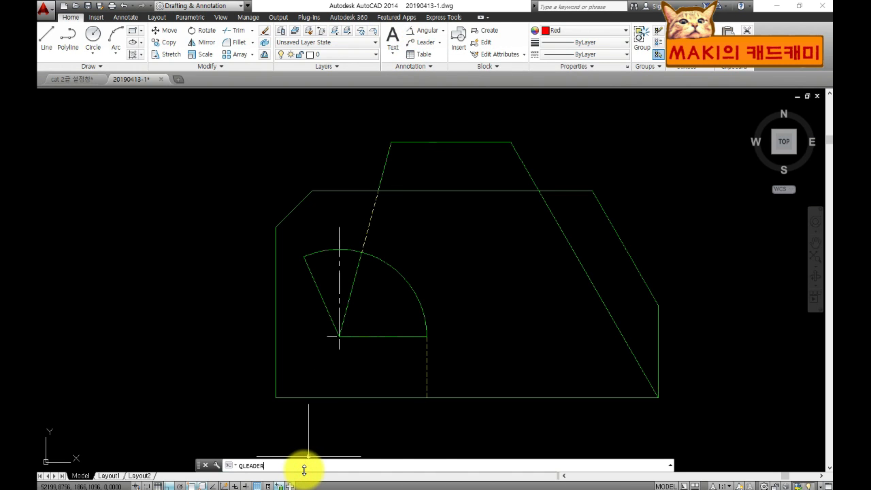
{"action": "key", "text": "Return"}
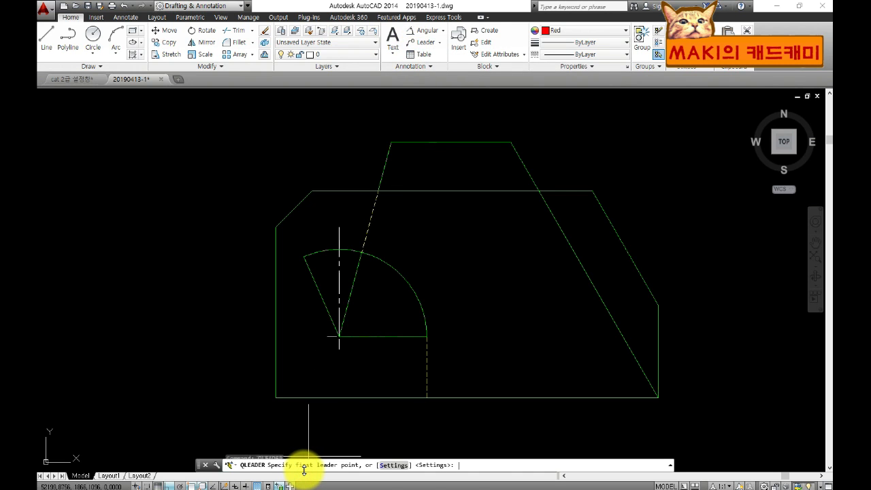
{"action": "left_click", "coordinate": [798, 6]}
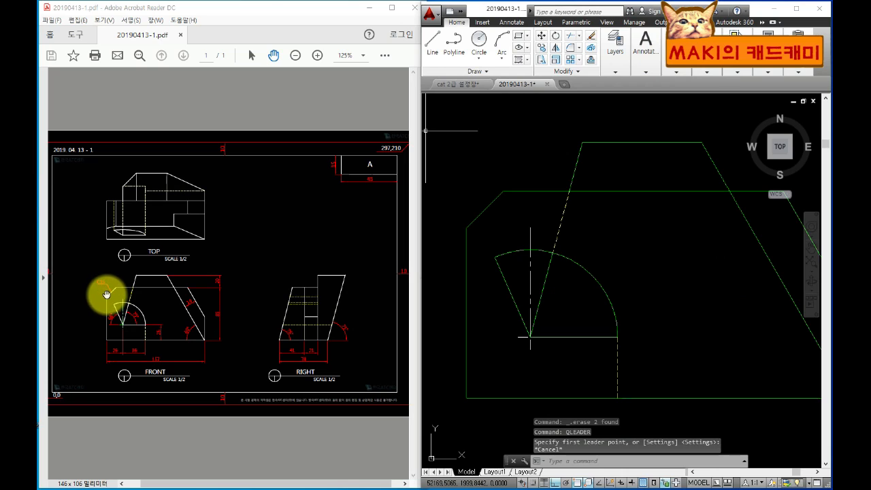
Start QLEADER and accept its settings with Underline bottom line enabled for the text attachment
{"action": "left_click", "coordinate": [598, 462]}
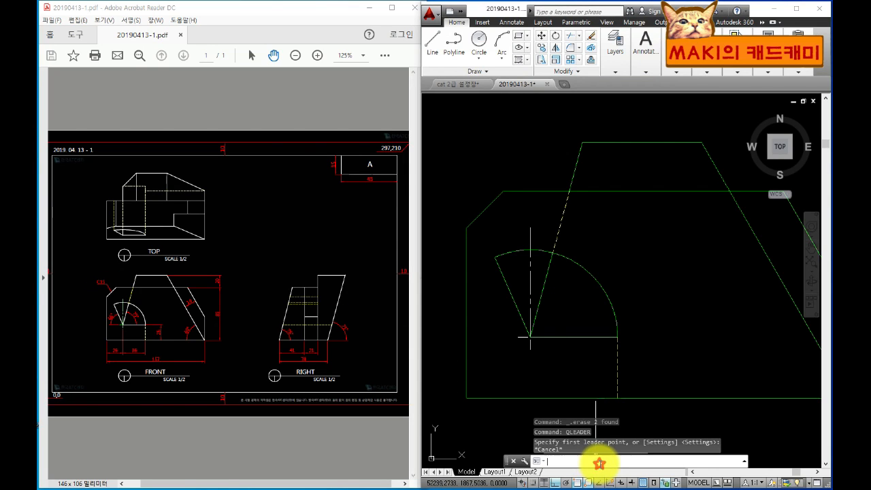
{"action": "type", "text": "qlea"}
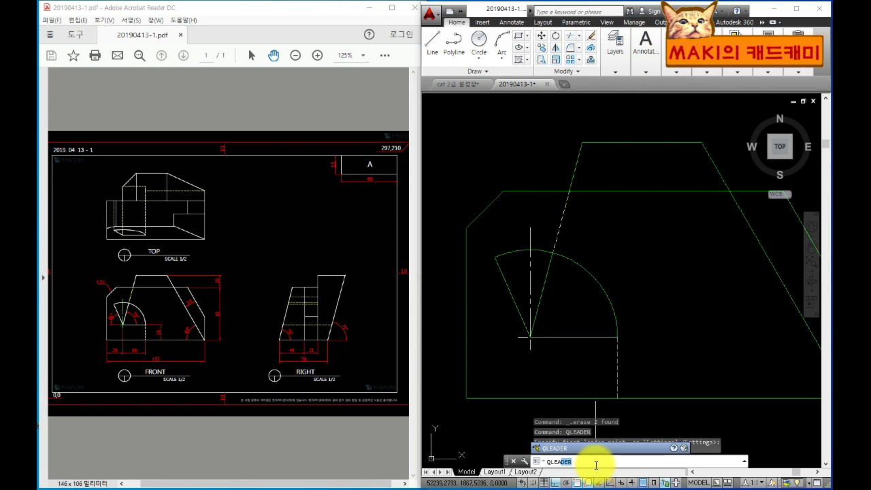
{"action": "key", "text": "Return"}
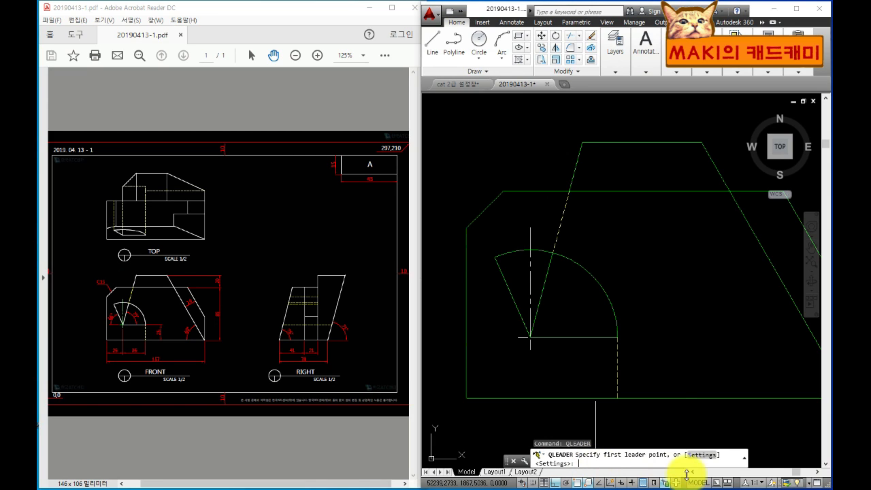
{"action": "type", "text": "s"}
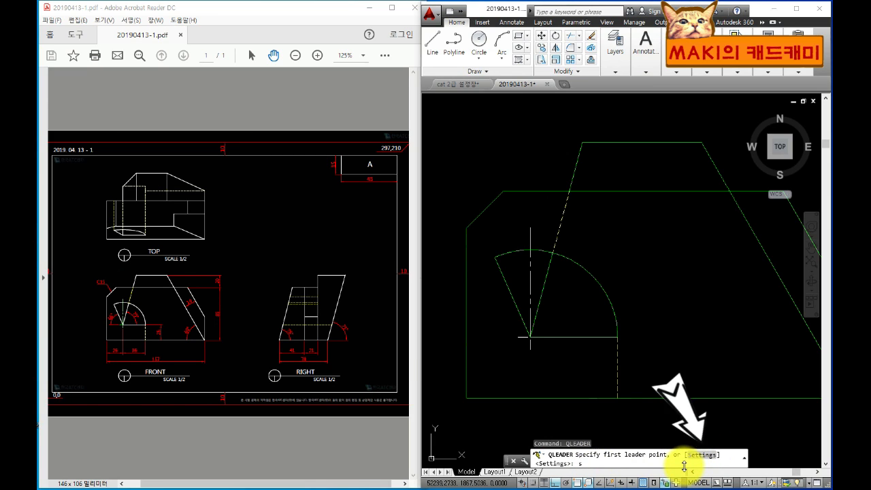
{"action": "key", "text": "Return"}
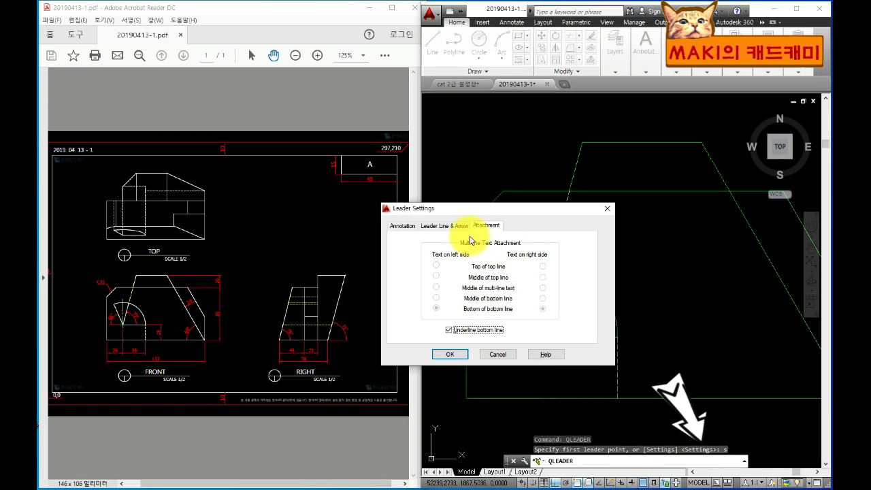
{"action": "left_click", "coordinate": [457, 334]}
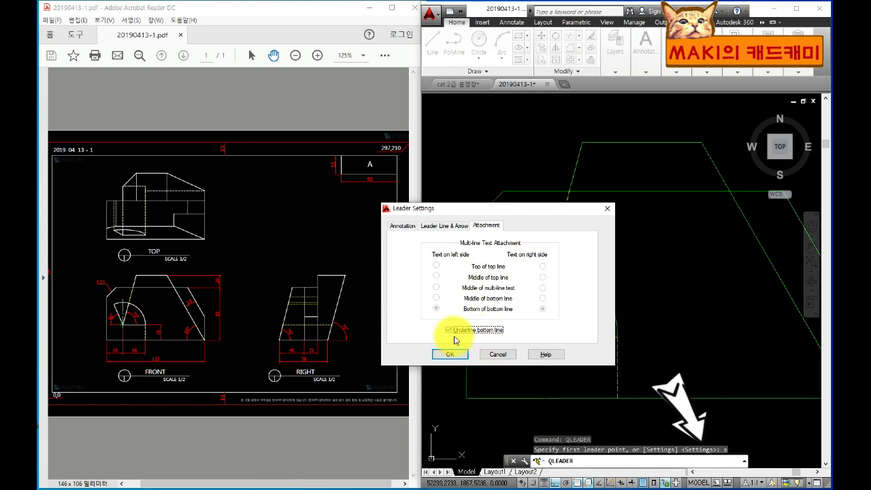
{"action": "left_click", "coordinate": [450, 354]}
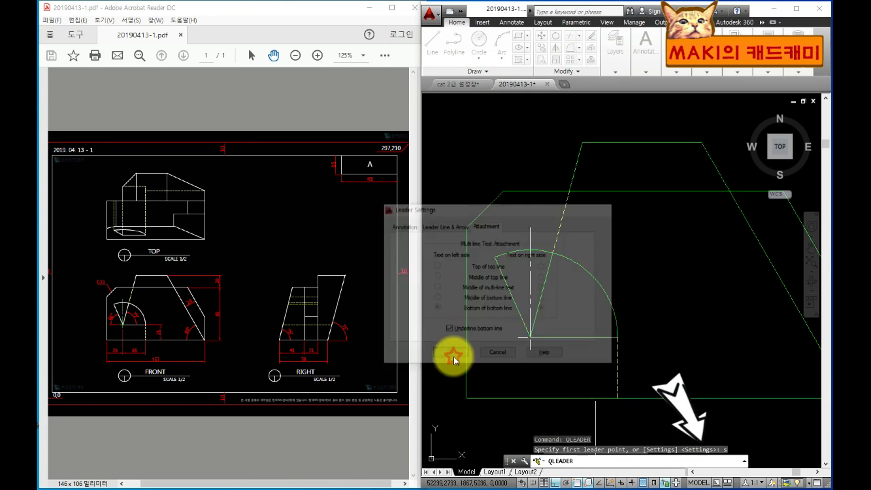
With Ortho off, place a leader from the front view's upper-left chamfer outward with the annotation text C15
{"action": "key", "text": "F8"}
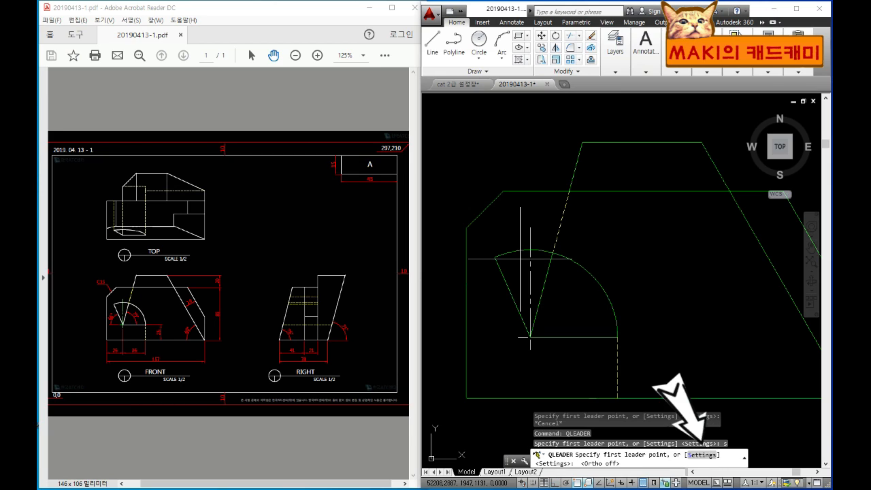
{"action": "left_click", "coordinate": [485, 211]}
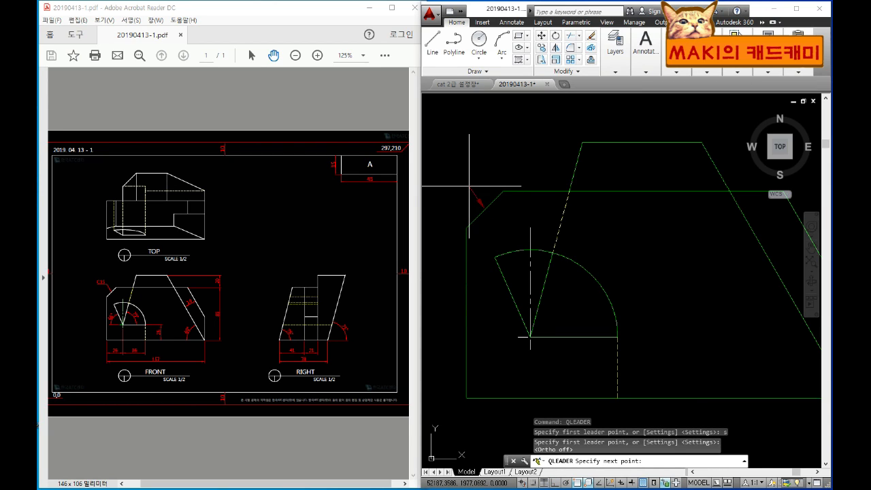
{"action": "left_click", "coordinate": [469, 185]}
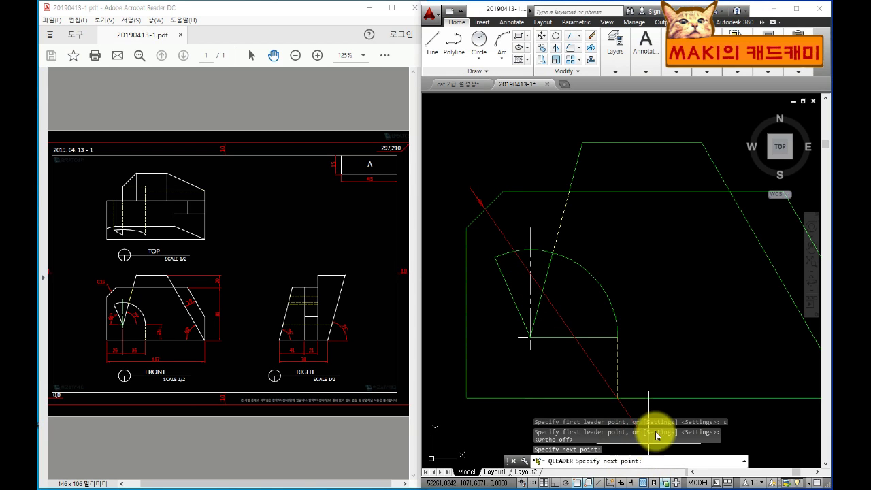
{"action": "key", "text": "Return"}
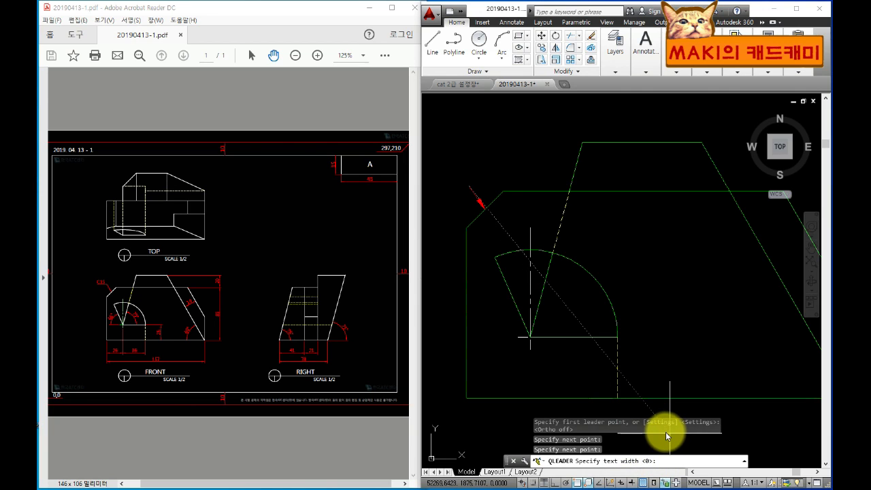
{"action": "key", "text": "Return"}
{"action": "type", "text": "c"}
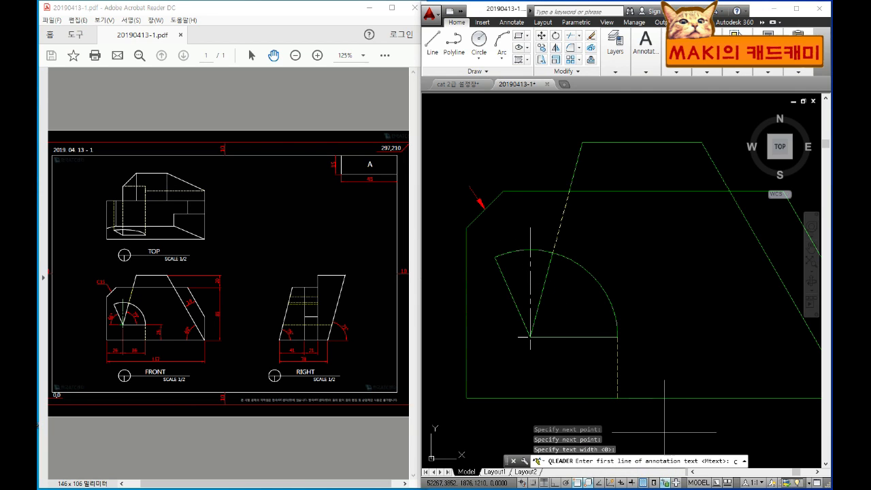
{"action": "type", "text": "15"}
{"action": "key", "text": "Return"}
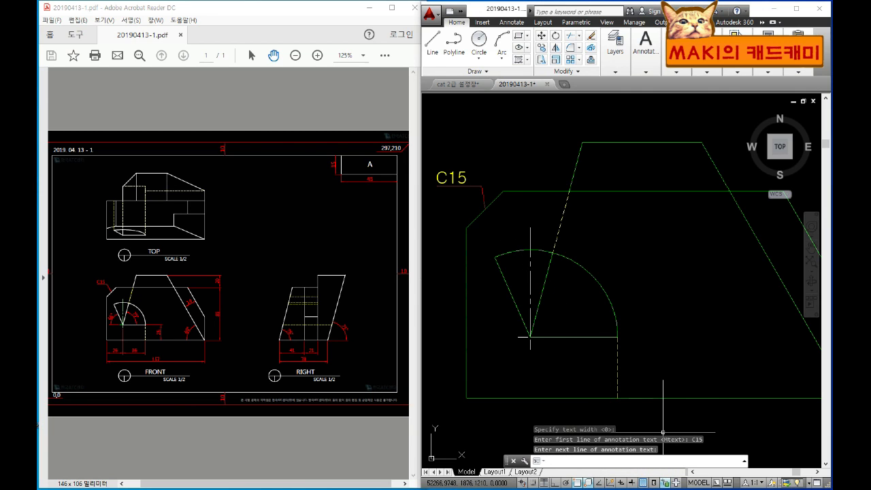
{"action": "key", "text": "Return"}
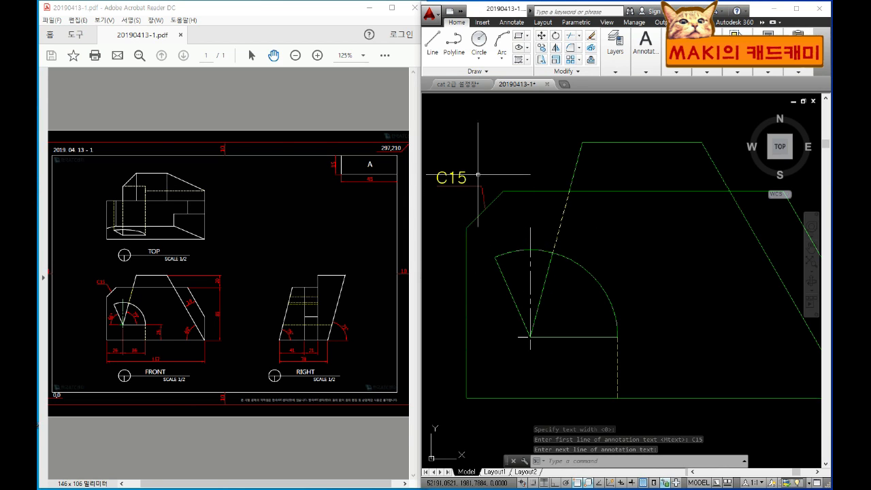
Examine the dimensions and leader placed on the front and right views
{"action": "scroll", "coordinate": [541, 238], "scroll_direction": "down", "scroll_amount": 2}
{"action": "scroll", "coordinate": [541, 238], "scroll_direction": "down", "scroll_amount": 5}
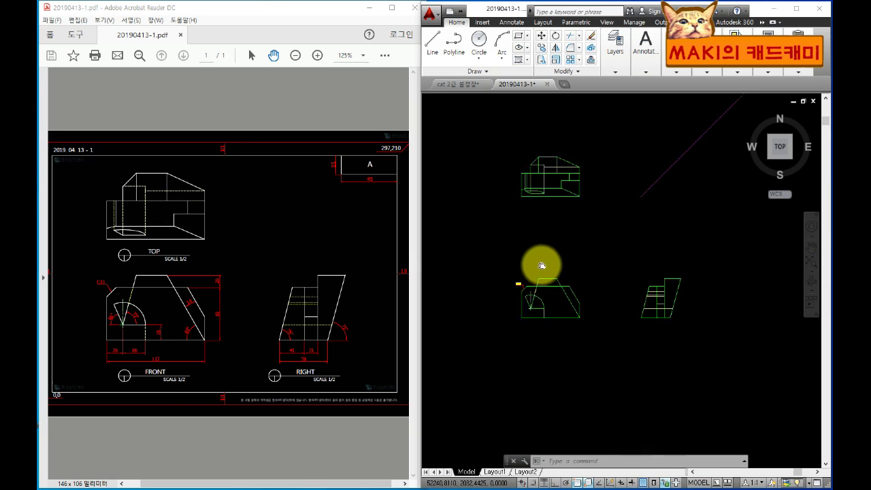
{"action": "scroll", "coordinate": [525, 311], "scroll_direction": "up", "scroll_amount": 3}
{"action": "scroll", "coordinate": [515, 331], "scroll_direction": "down", "scroll_amount": 3}
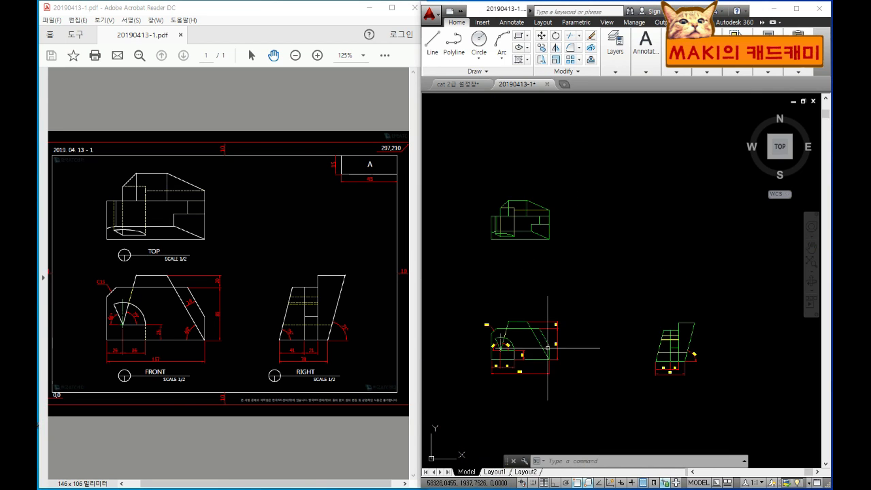
{"action": "scroll", "coordinate": [515, 282], "scroll_direction": "up", "scroll_amount": 4}
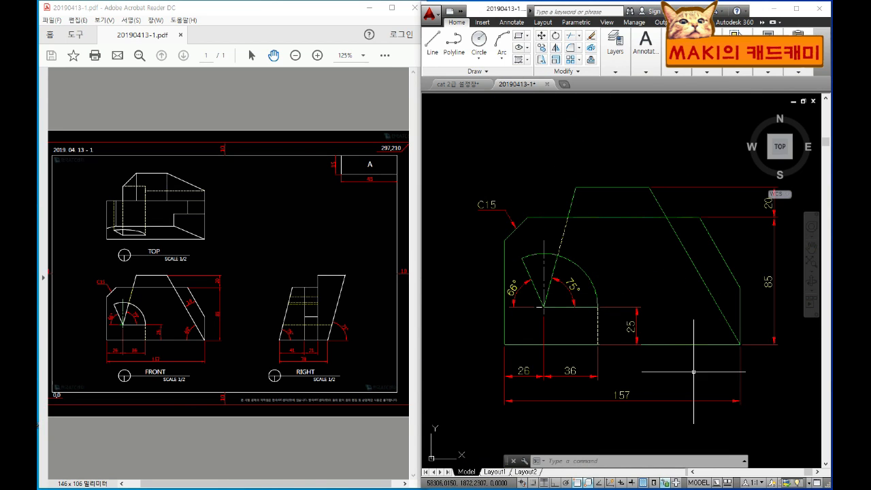
{"action": "scroll", "coordinate": [651, 344], "scroll_direction": "down", "scroll_amount": 2}
{"action": "middle_click_drag", "start_coordinate": [709, 349], "coordinate": [595, 356]}
{"action": "scroll", "coordinate": [621, 353], "scroll_direction": "down", "scroll_amount": 2}
{"action": "middle_click_drag", "start_coordinate": [682, 349], "coordinate": [558, 352]}
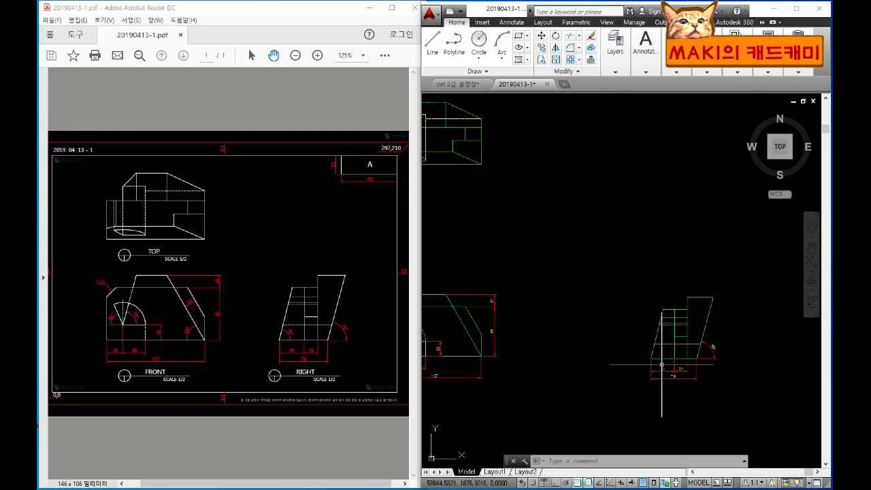
{"action": "middle_click_drag", "start_coordinate": [537, 262], "coordinate": [636, 324]}
{"action": "middle_click_drag", "start_coordinate": [553, 333], "coordinate": [559, 259]}
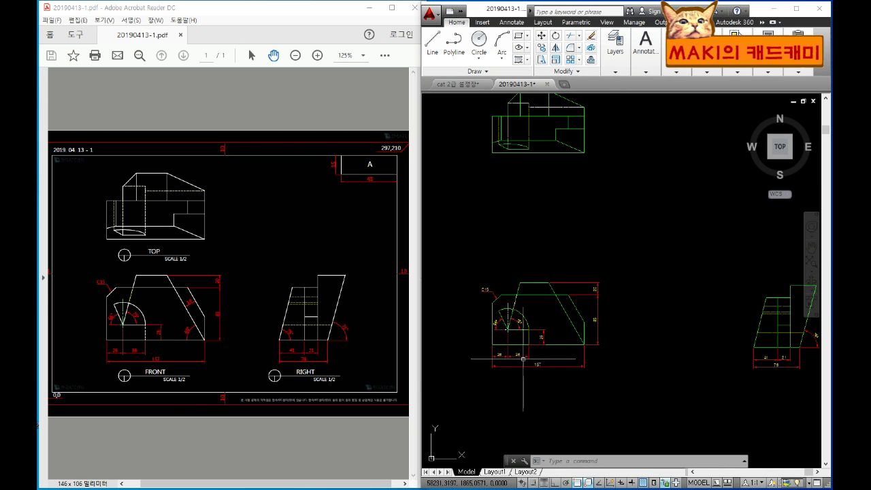
Enlarge the reference PDF to 200% and compare its front view dimensions with those in the drawing
{"action": "left_click", "coordinate": [317, 60]}
{"action": "left_click", "coordinate": [317, 60]}
{"action": "left_click_drag", "start_coordinate": [248, 346], "coordinate": [260, 299]}
{"action": "left_click", "coordinate": [531, 387]}
{"action": "scroll", "coordinate": [512, 338], "scroll_direction": "up", "scroll_amount": 6}
{"action": "middle_click_drag", "start_coordinate": [533, 359], "coordinate": [552, 324]}
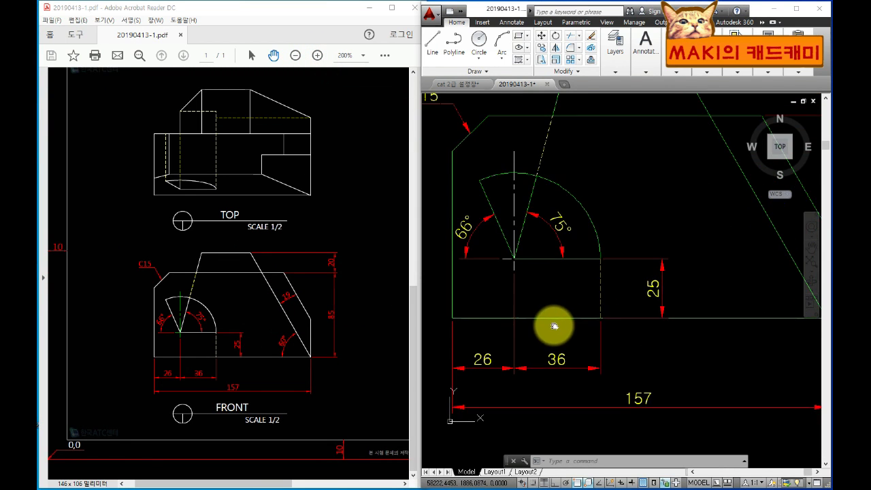
Erase the vertical 25 dimension beside the arc's dashed line in the front view
{"action": "scroll", "coordinate": [577, 375], "scroll_direction": "down", "scroll_amount": 2}
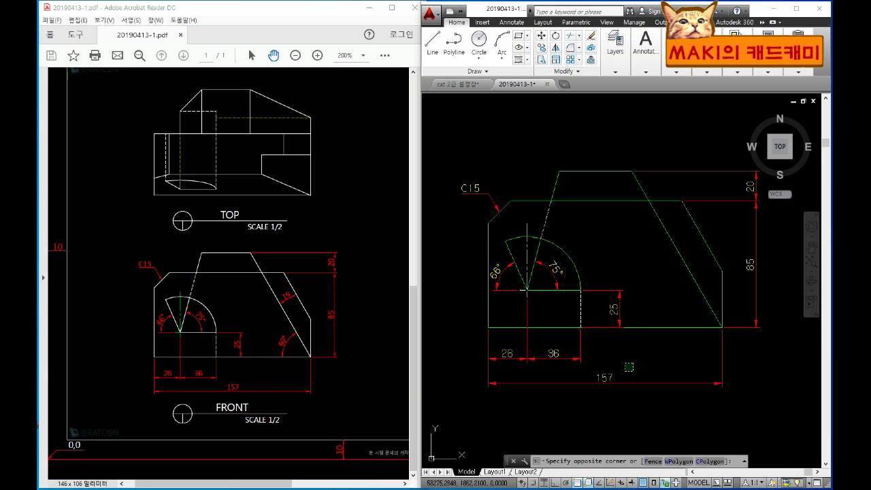
{"action": "left_click", "coordinate": [631, 357]}
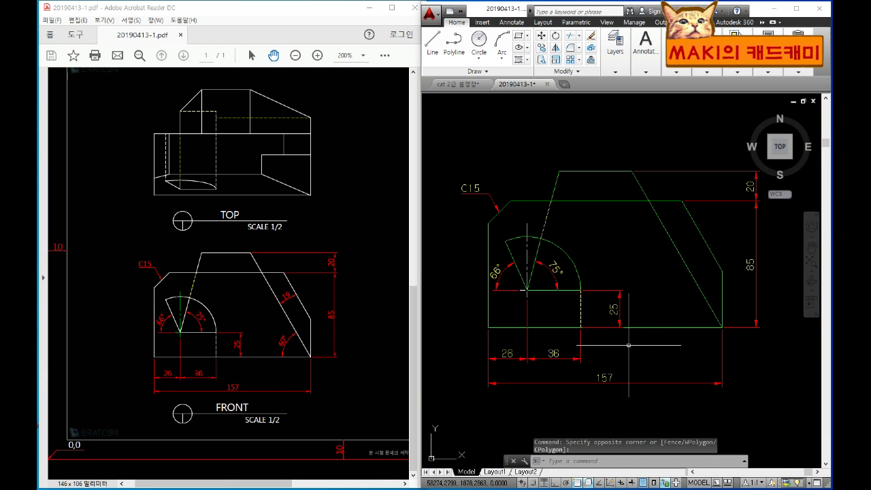
{"action": "left_click", "coordinate": [605, 295]}
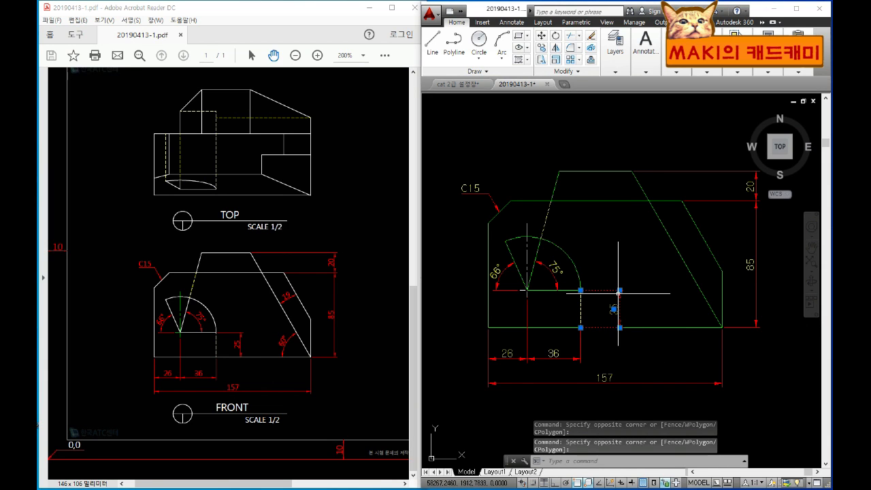
{"action": "key", "text": "Delete"}
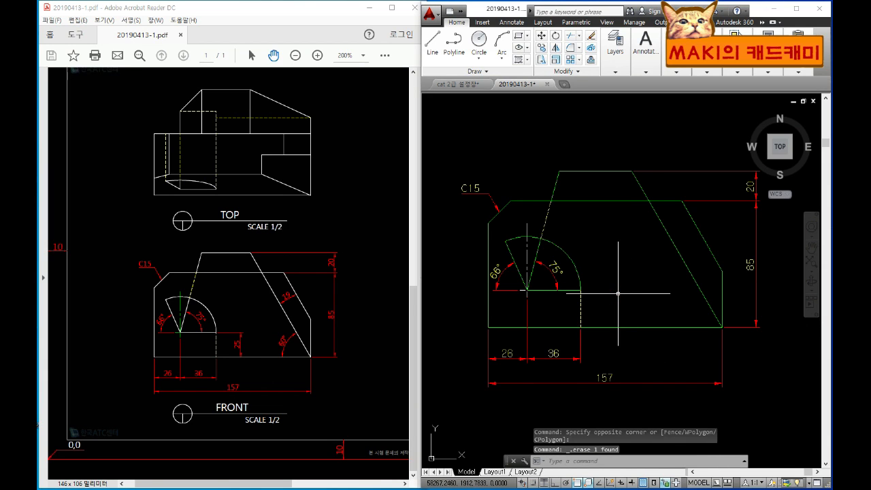
Override the current ISO-25 dimension style so that only extension line 1 is suppressed
{"action": "left_click", "coordinate": [637, 72]}
{"action": "left_click", "coordinate": [637, 132]}
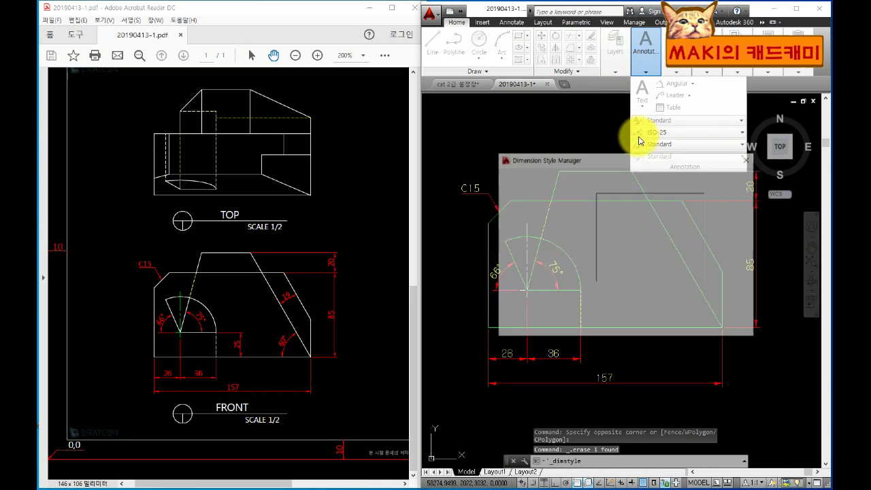
{"action": "left_click_drag", "start_coordinate": [572, 172], "coordinate": [550, 191]}
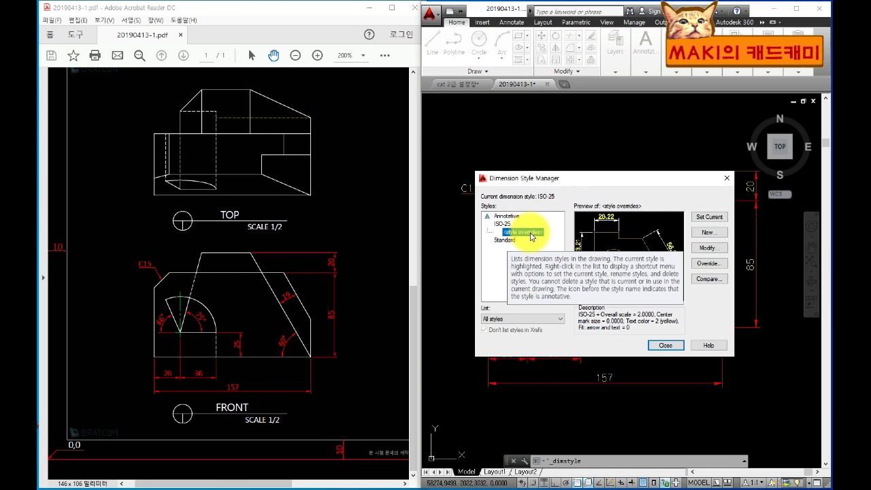
{"action": "left_click", "coordinate": [708, 263]}
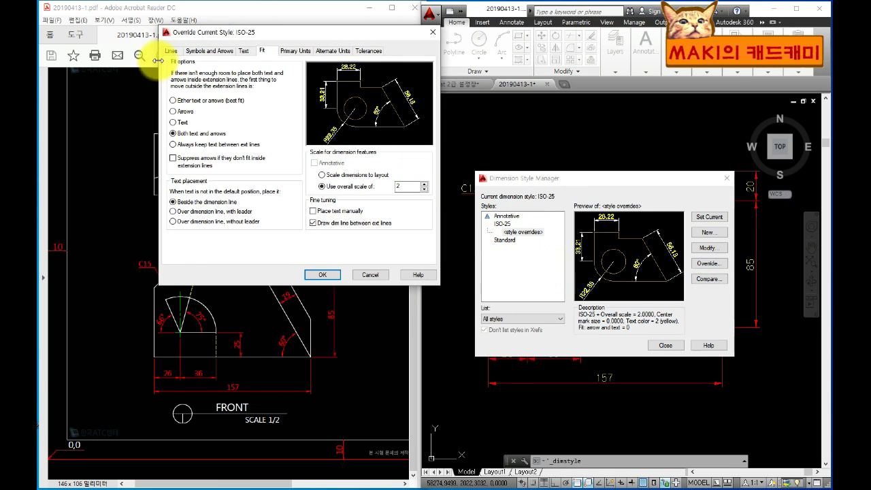
{"action": "left_click", "coordinate": [168, 51]}
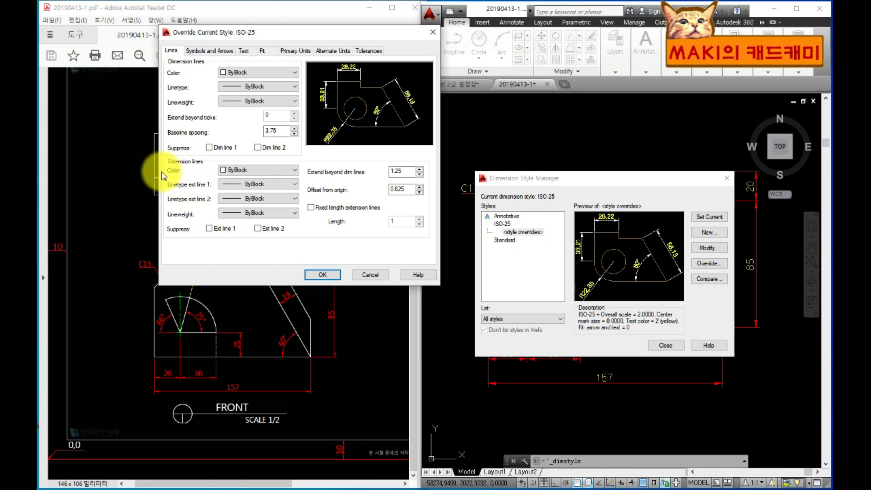
{"action": "left_click", "coordinate": [209, 229]}
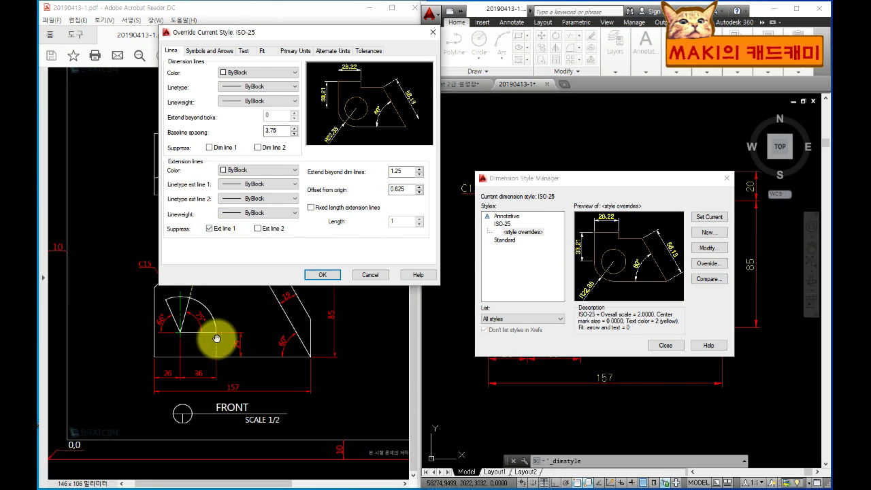
{"action": "left_click", "coordinate": [257, 229]}
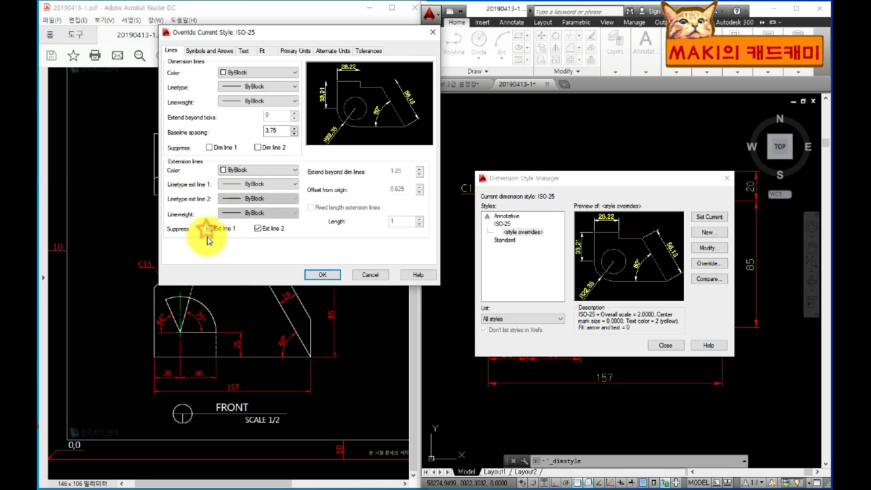
{"action": "left_click", "coordinate": [209, 230]}
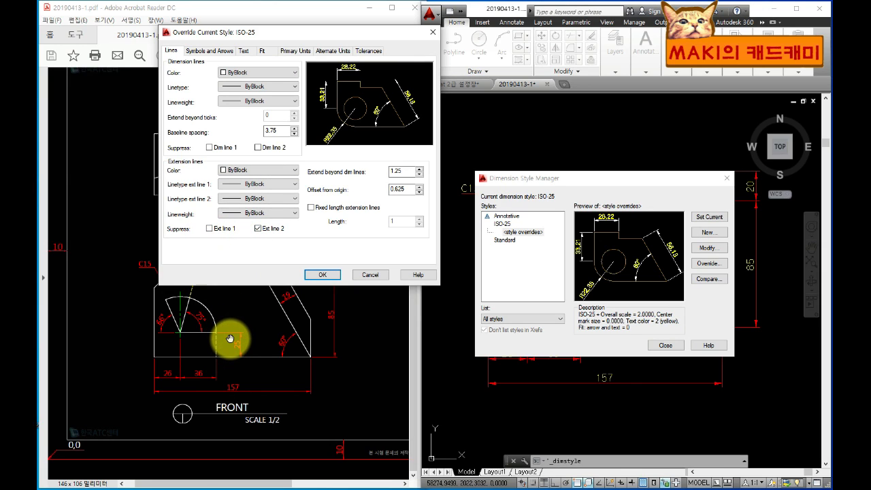
{"action": "left_click", "coordinate": [223, 228]}
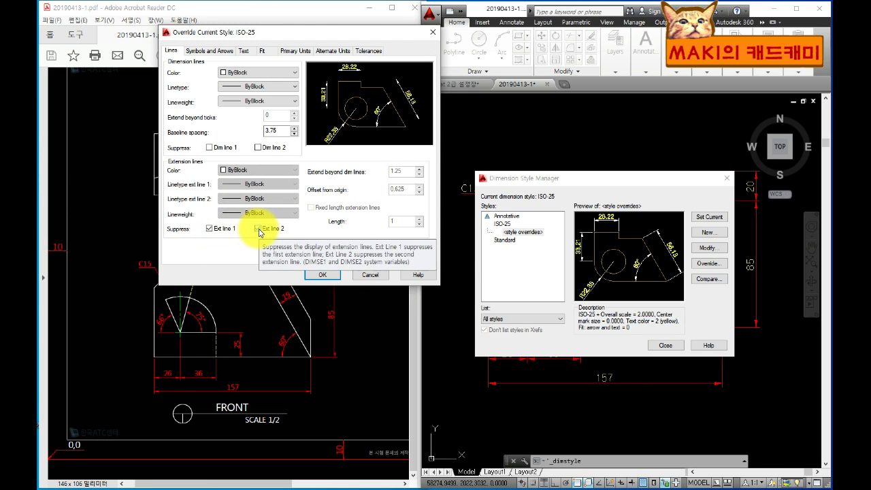
{"action": "left_click", "coordinate": [322, 275]}
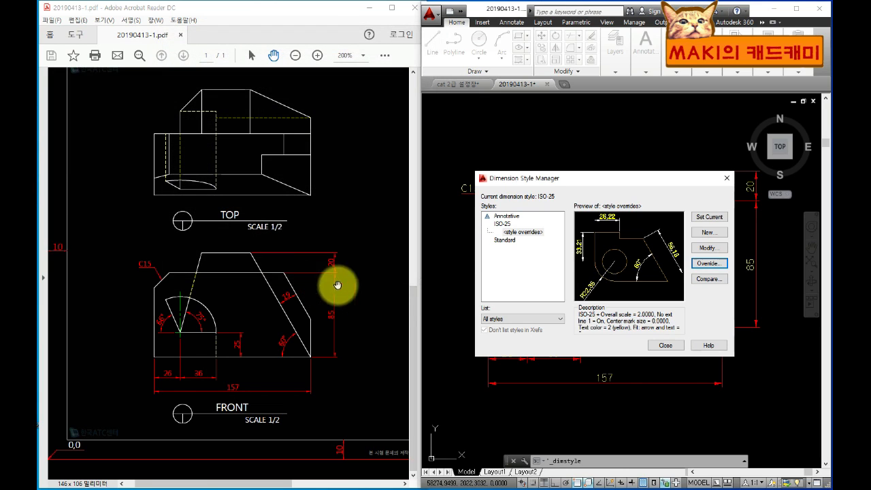
{"action": "left_click", "coordinate": [650, 347]}
Add a vertical linear dimension along the arc's dashed line in the front view, from the baseline up to the arc's end
{"action": "left_click", "coordinate": [643, 71]}
{"action": "left_click", "coordinate": [693, 83]}
{"action": "left_click", "coordinate": [691, 99]}
{"action": "left_click", "coordinate": [580, 327]}
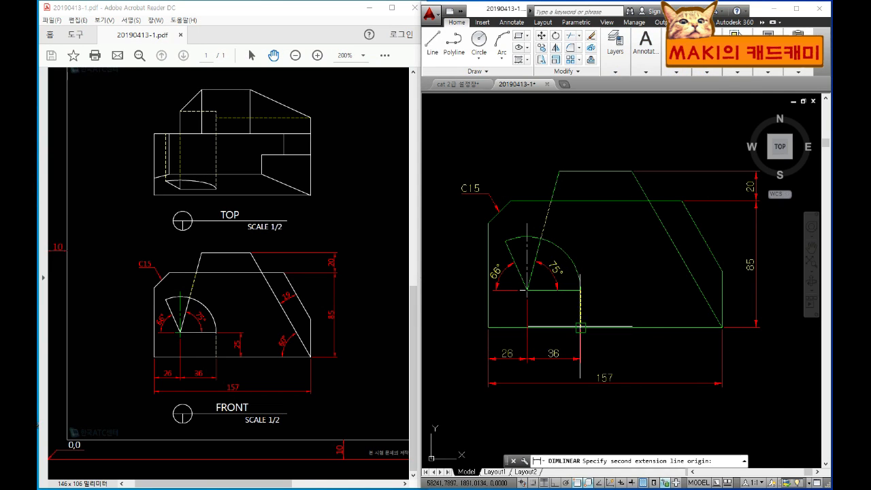
{"action": "left_click", "coordinate": [580, 291]}
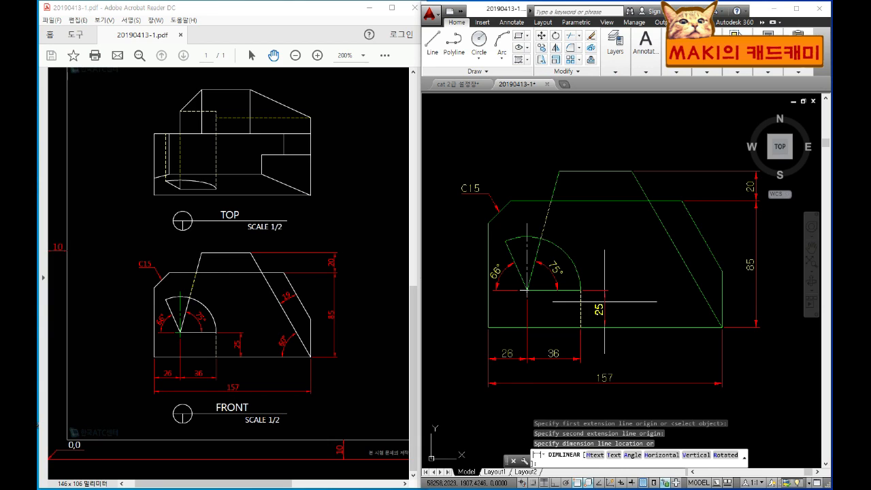
{"action": "left_click", "coordinate": [603, 301]}
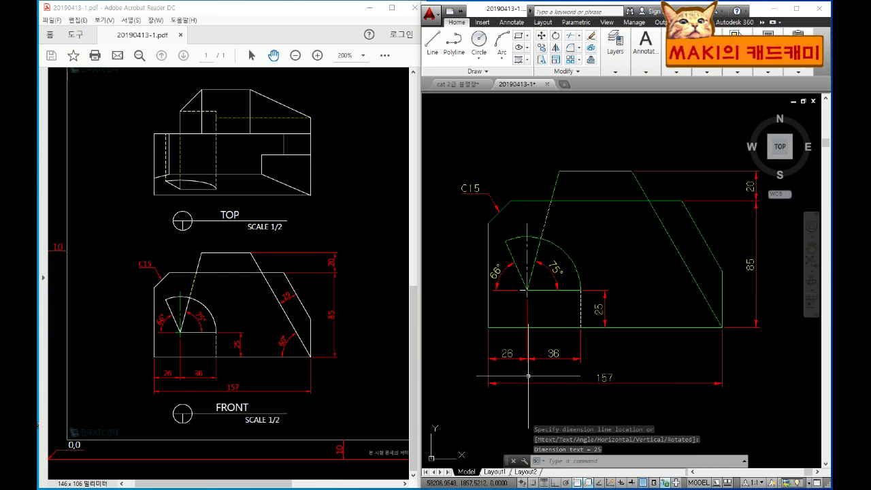
{"action": "scroll", "coordinate": [526, 362], "scroll_direction": "down", "scroll_amount": 6}
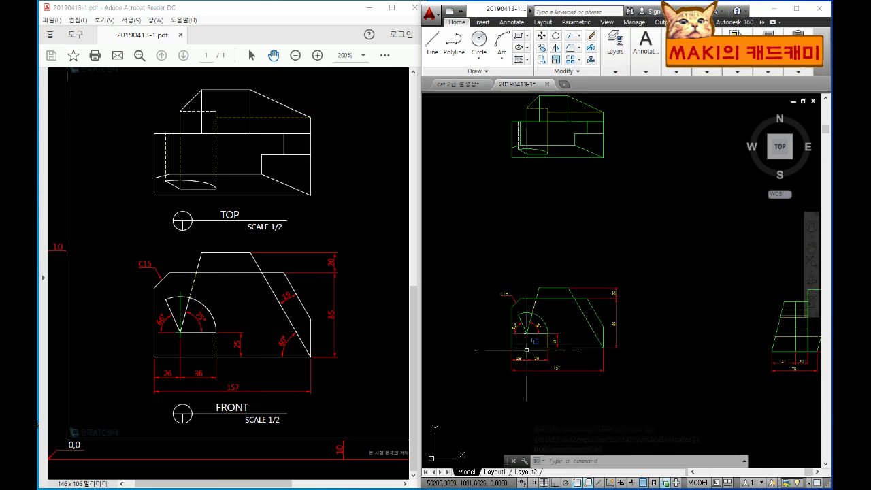
Reduce the reference PDF to 125% and open Layout1 in a maximized drawing window, with empty paper space beside the existing sheet
{"action": "left_click", "coordinate": [614, 72]}
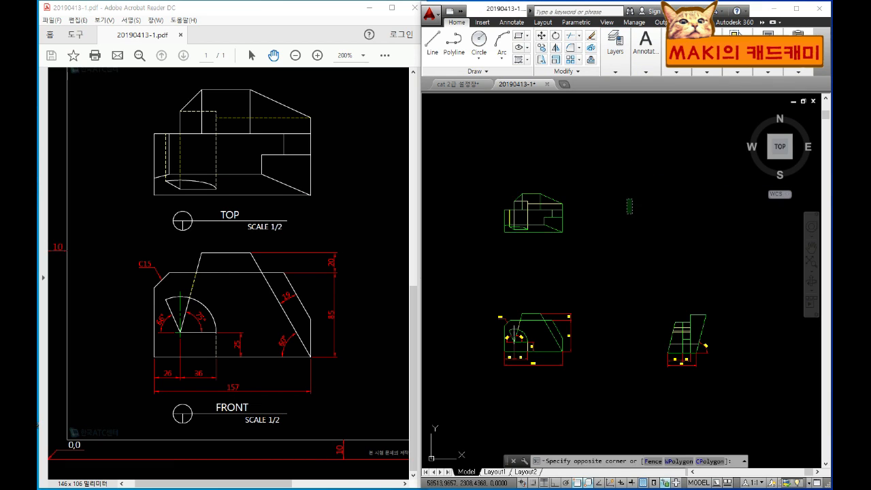
{"action": "left_click", "coordinate": [629, 256]}
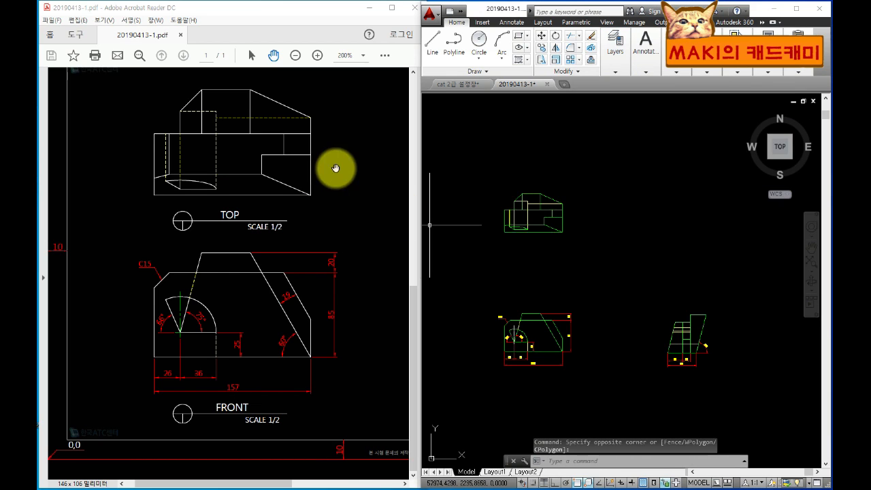
{"action": "left_click", "coordinate": [295, 56]}
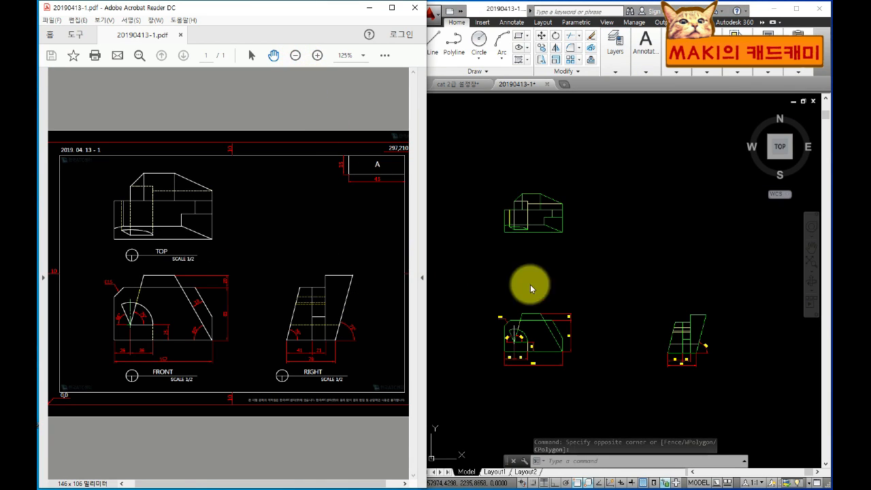
{"action": "left_click", "coordinate": [494, 471]}
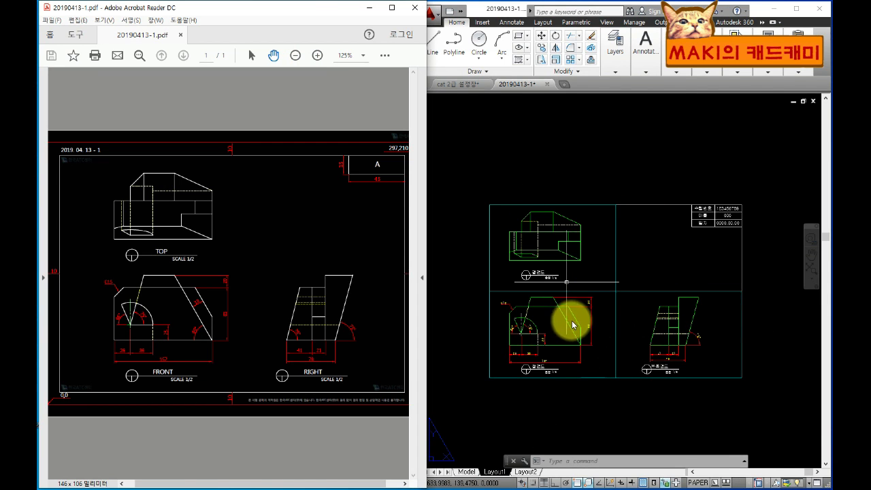
{"action": "left_click", "coordinate": [559, 252]}
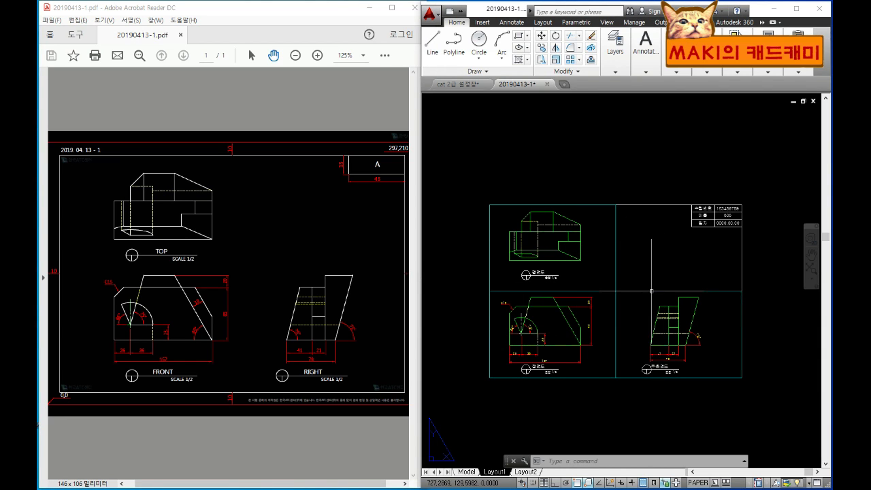
{"action": "middle_click_drag", "start_coordinate": [550, 295], "coordinate": [687, 286]}
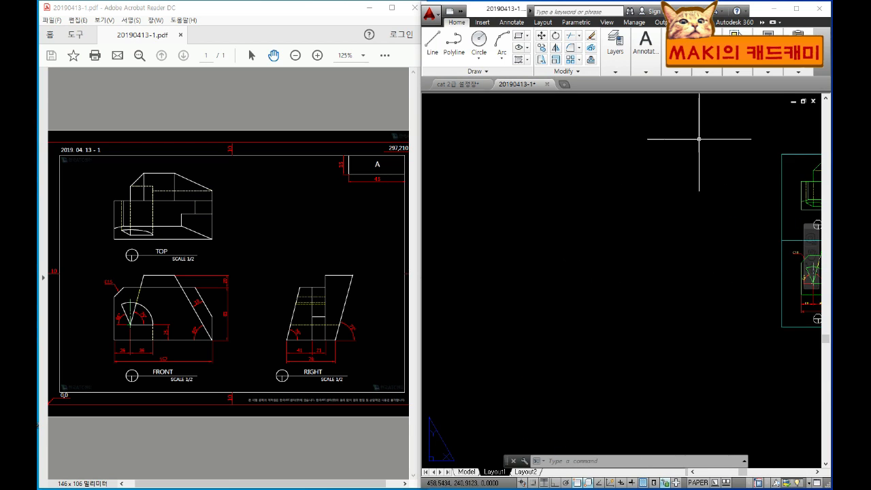
{"action": "left_click", "coordinate": [795, 9]}
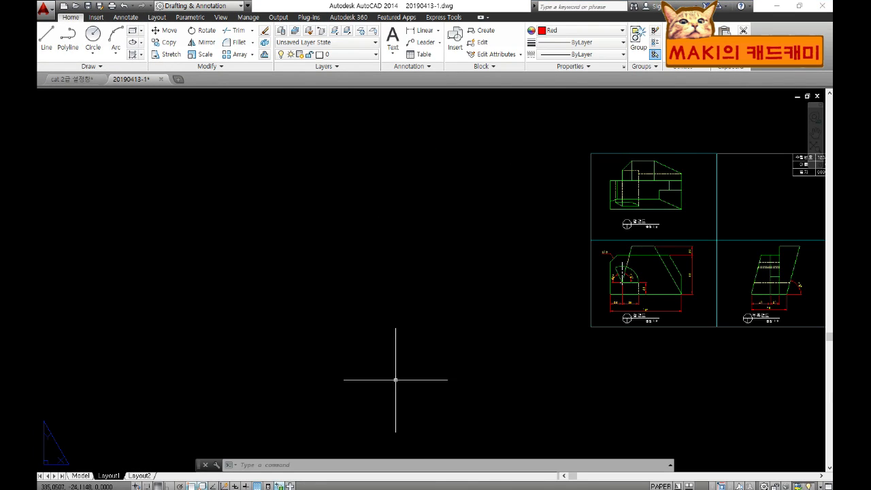
{"action": "middle_click_drag", "start_coordinate": [540, 335], "coordinate": [687, 315]}
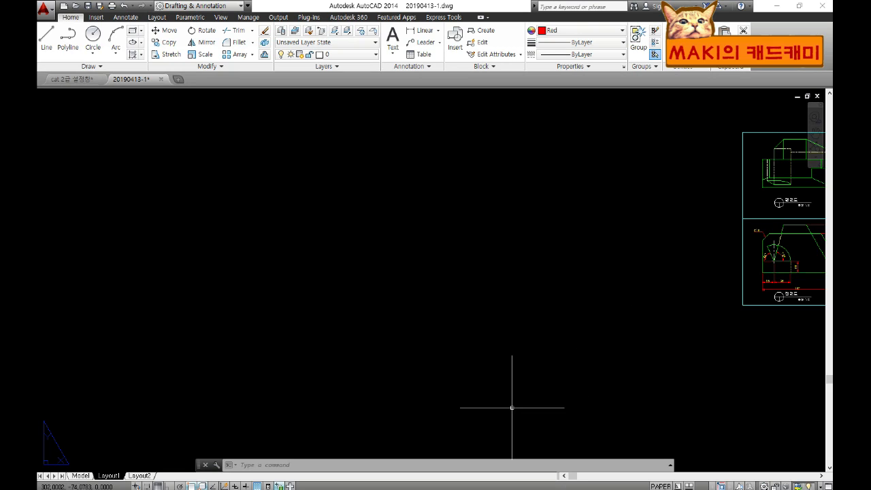
Set the paper space limits of Layout1 from 0,0 to 297,210
{"action": "type", "text": "li"}
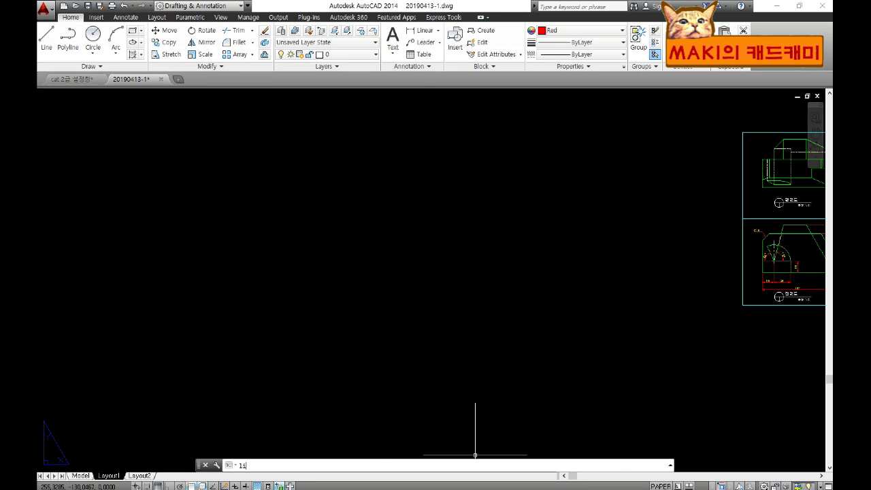
{"action": "type", "text": "mits"}
{"action": "key", "text": "Return"}
{"action": "type", "text": "0"}
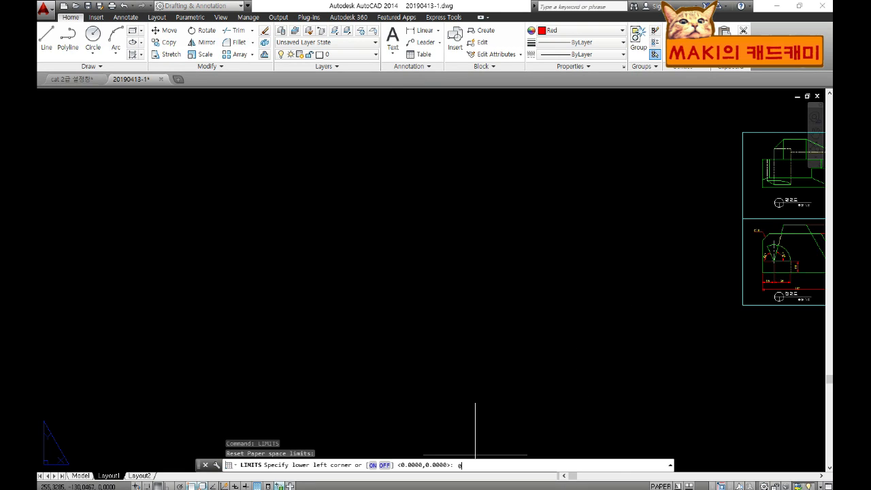
{"action": "key", "text": "Return"}
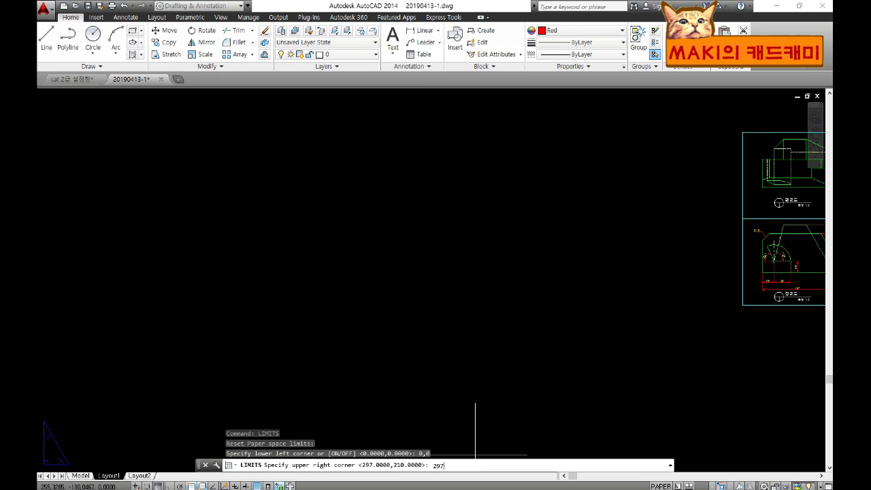
{"action": "key", "text": "Return"}
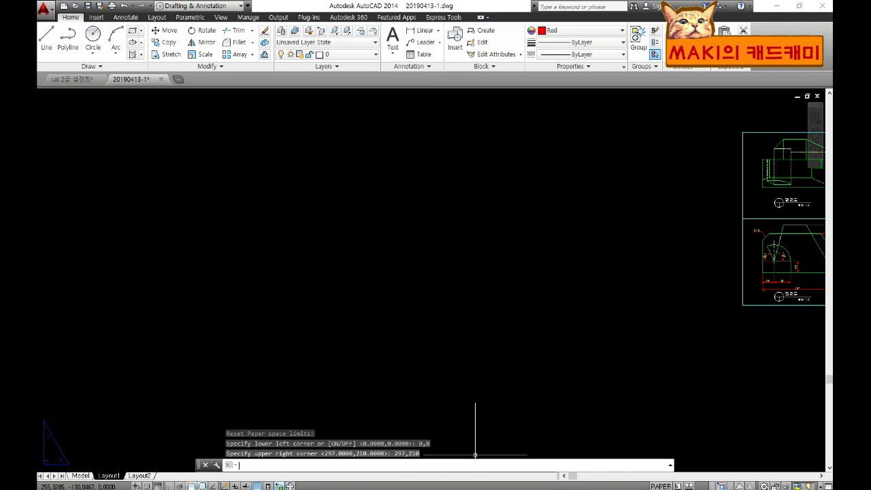
{"action": "type", "text": "z"}
{"action": "key", "text": "Return"}
{"action": "type", "text": "a"}
{"action": "key", "text": "Return"}
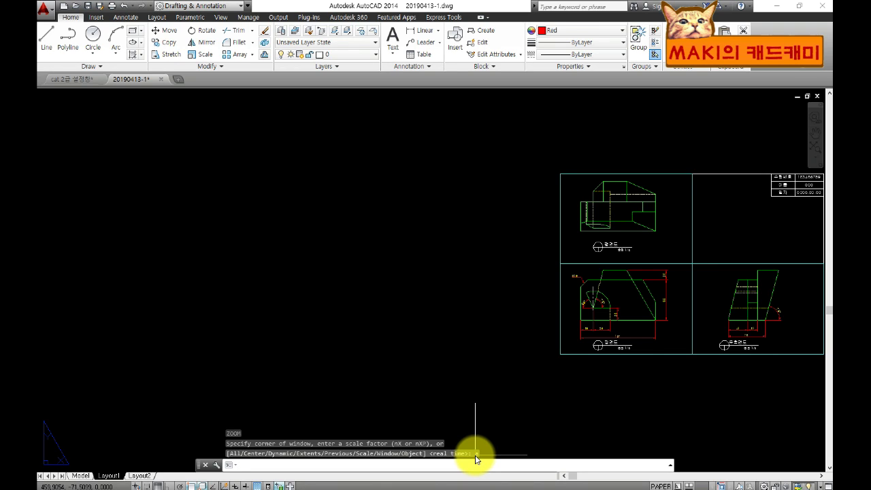
Draw a sheet border rectangle from 0,0 to 297,210
{"action": "type", "text": "rec"}
{"action": "key", "text": "Return"}
{"action": "type", "text": "0,0"}
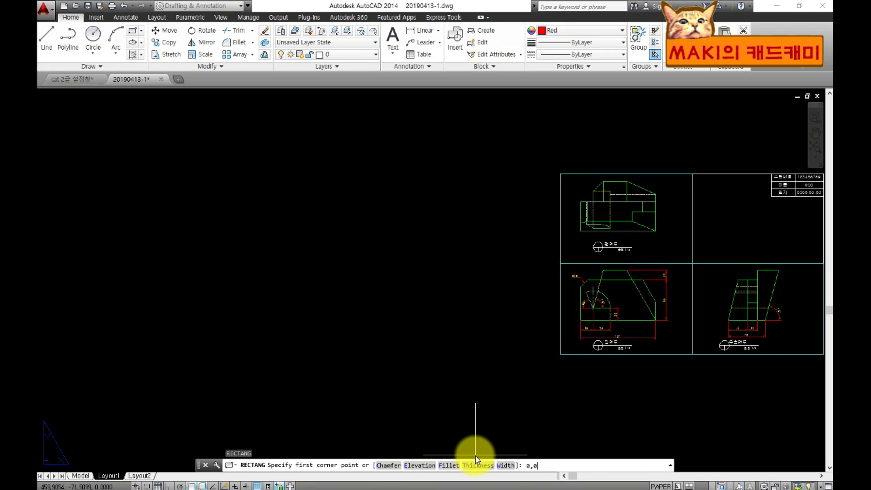
{"action": "key", "text": "Return"}
{"action": "type", "text": "297"}
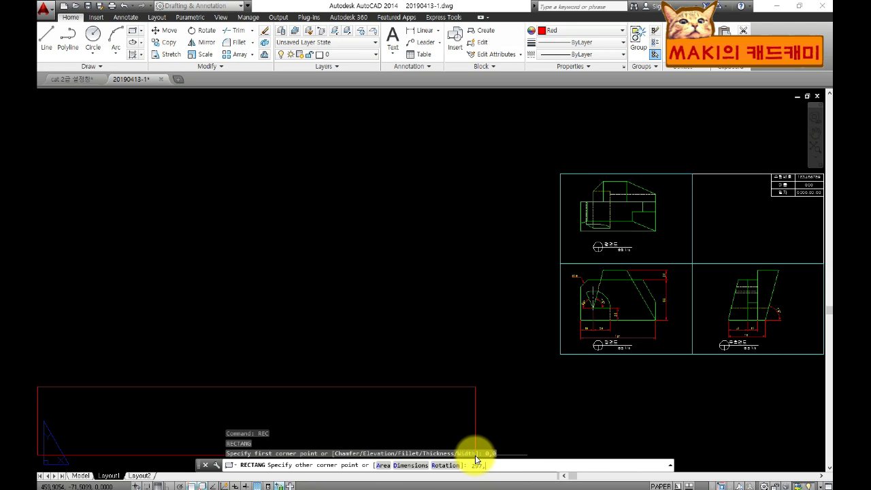
{"action": "type", "text": ",210"}
{"action": "key", "text": "Return"}
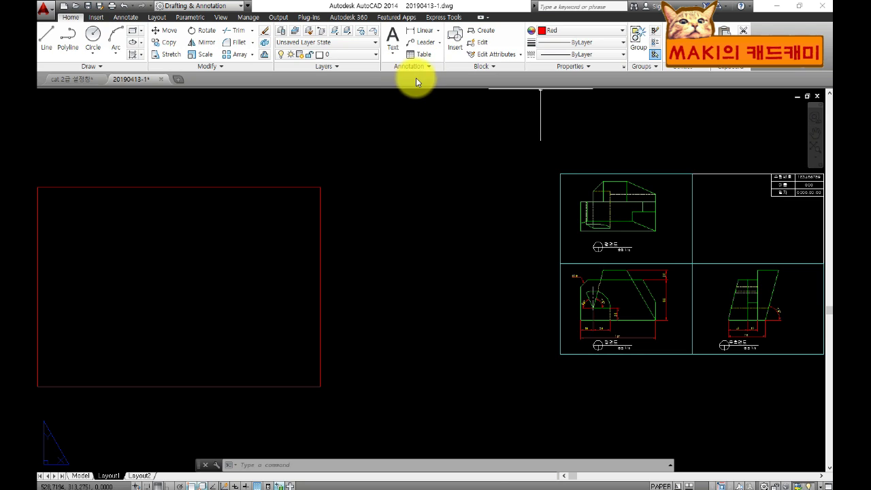
Set the current object color to ByLayer and make layer 0 current
{"action": "left_click", "coordinate": [569, 35]}
{"action": "left_click", "coordinate": [569, 64]}
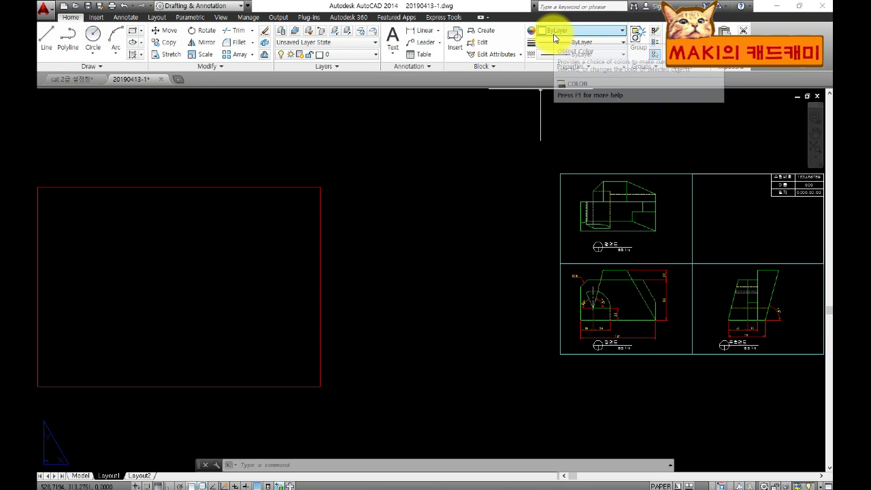
{"action": "left_click", "coordinate": [377, 57]}
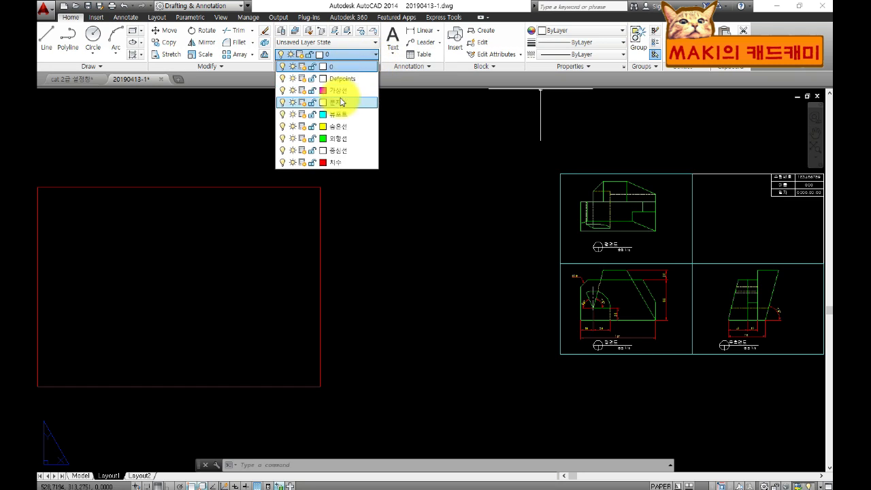
{"action": "left_click", "coordinate": [334, 111]}
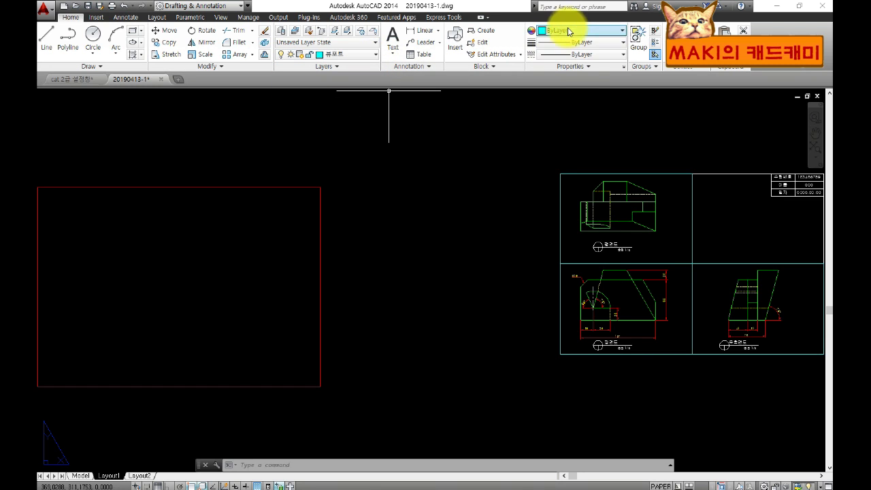
{"action": "left_click", "coordinate": [375, 55]}
{"action": "left_click", "coordinate": [349, 71]}
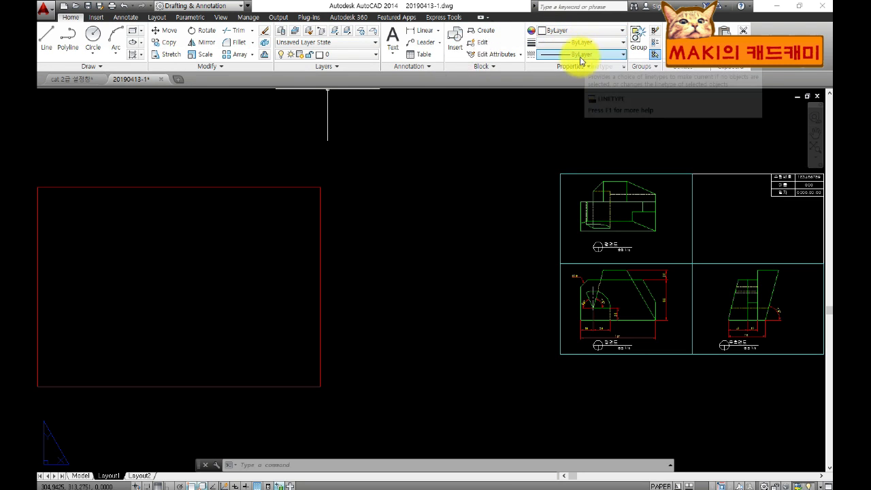
Change the color of the sheet border rectangle to ByLayer
{"action": "middle_click_drag", "start_coordinate": [364, 197], "coordinate": [436, 198]}
{"action": "left_click", "coordinate": [426, 166]}
{"action": "left_click", "coordinate": [373, 228]}
{"action": "left_click", "coordinate": [583, 30]}
{"action": "left_click", "coordinate": [575, 40]}
{"action": "key", "text": "Escape"}
{"action": "key", "text": "Escape"}
Offset the sheet border rectangle 10 mm inward
{"action": "middle_click_drag", "start_coordinate": [439, 264], "coordinate": [548, 248]}
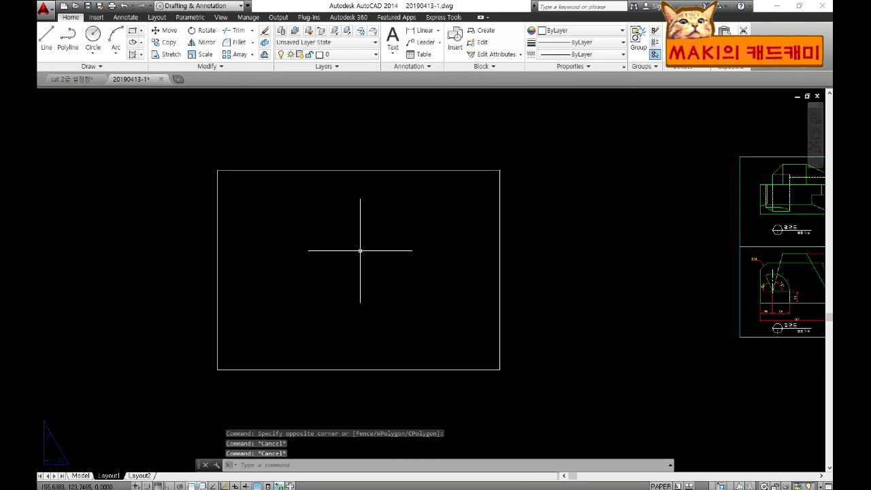
{"action": "type", "text": "o"}
{"action": "key", "text": "Return"}
{"action": "type", "text": "10"}
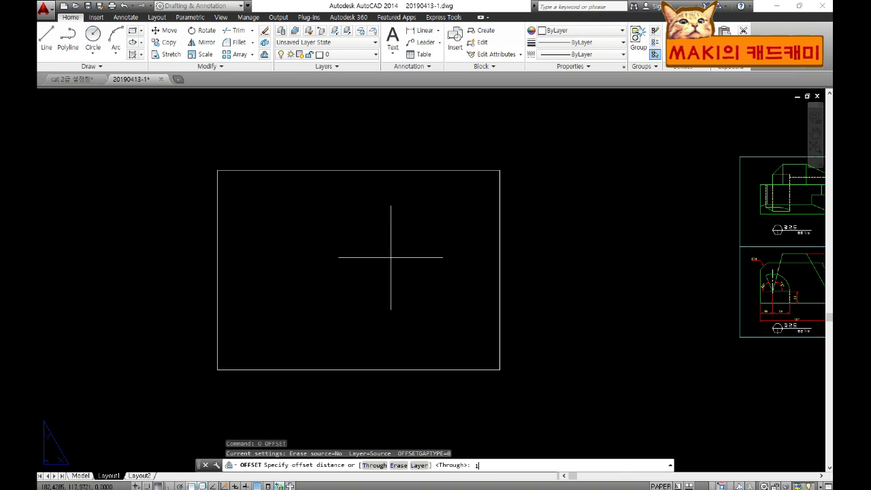
{"action": "key", "text": "Return"}
{"action": "left_click", "coordinate": [421, 170]}
{"action": "left_click", "coordinate": [418, 182]}
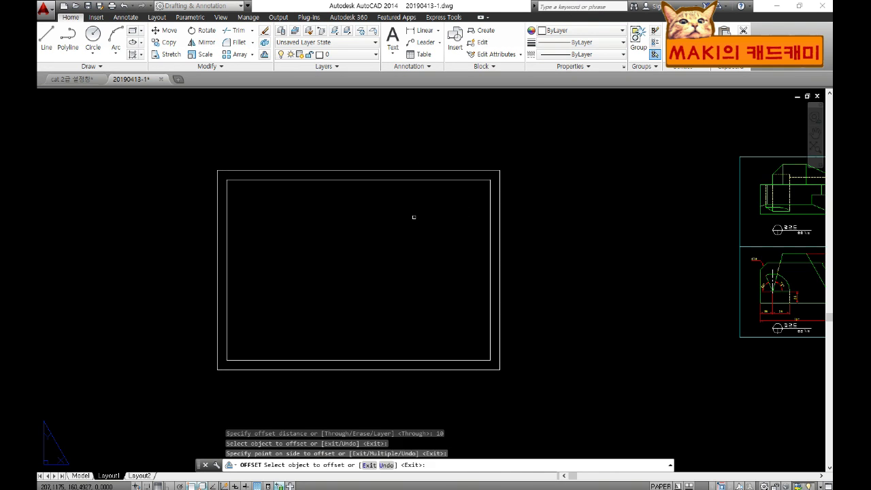
{"action": "key", "text": "Escape"}
Erase the outer sheet border rectangle, keeping the inner offset one
{"action": "left_click", "coordinate": [420, 170]}
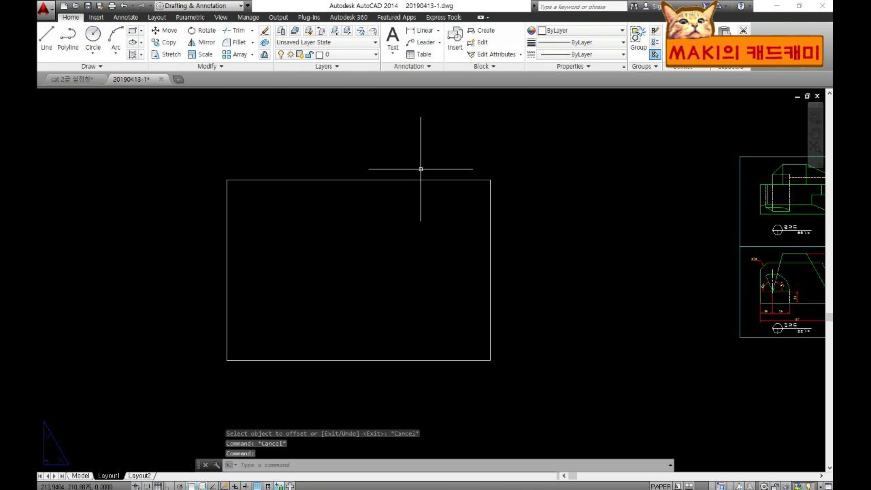
{"action": "left_click", "coordinate": [391, 211]}
{"action": "left_click", "coordinate": [338, 165]}
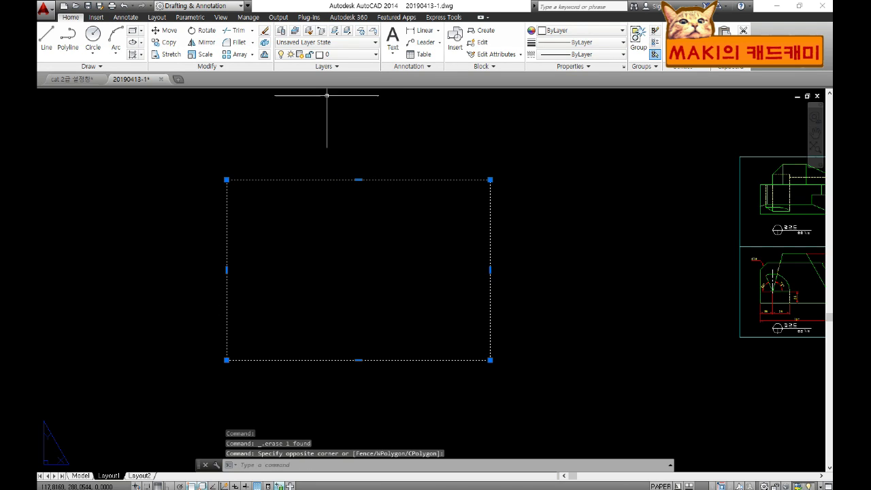
{"action": "key", "text": "Escape"}
{"action": "key", "text": "Escape"}
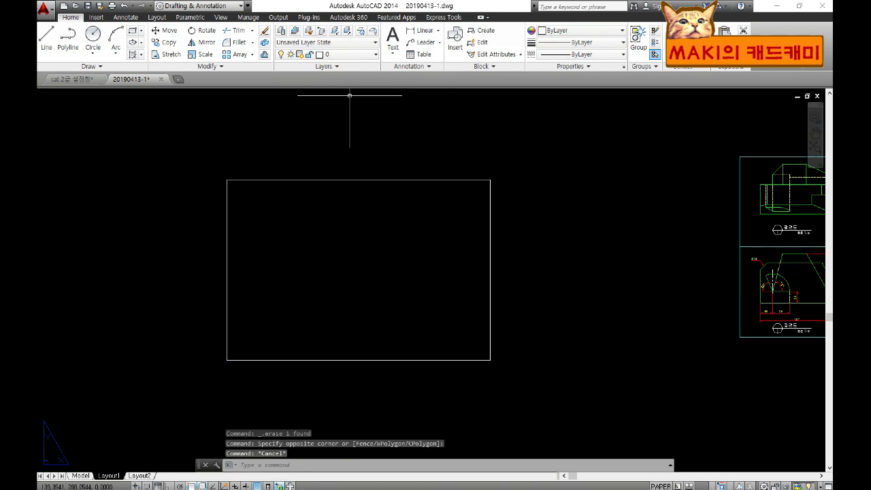
Make the 뷰포트 layer current
{"action": "middle_click_drag", "start_coordinate": [386, 130], "coordinate": [426, 140]}
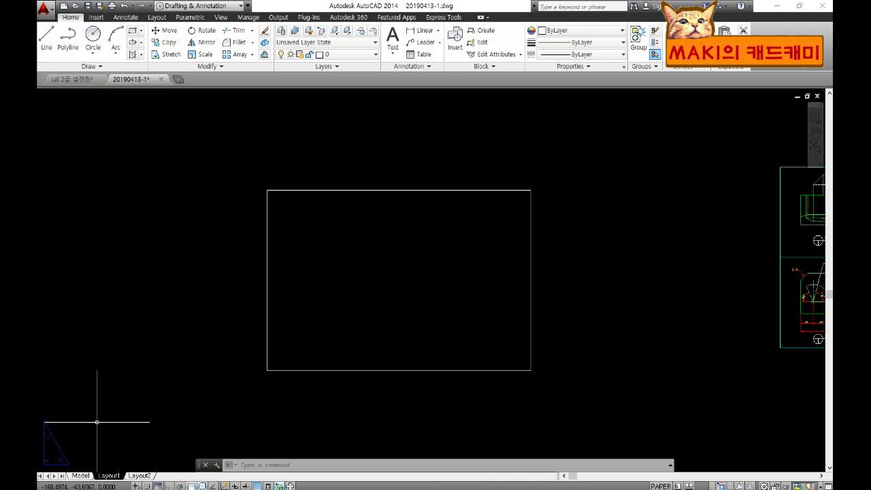
{"action": "left_click", "coordinate": [369, 55]}
{"action": "left_click", "coordinate": [333, 115]}
{"action": "key", "text": "Escape"}
{"action": "key", "text": "Escape"}
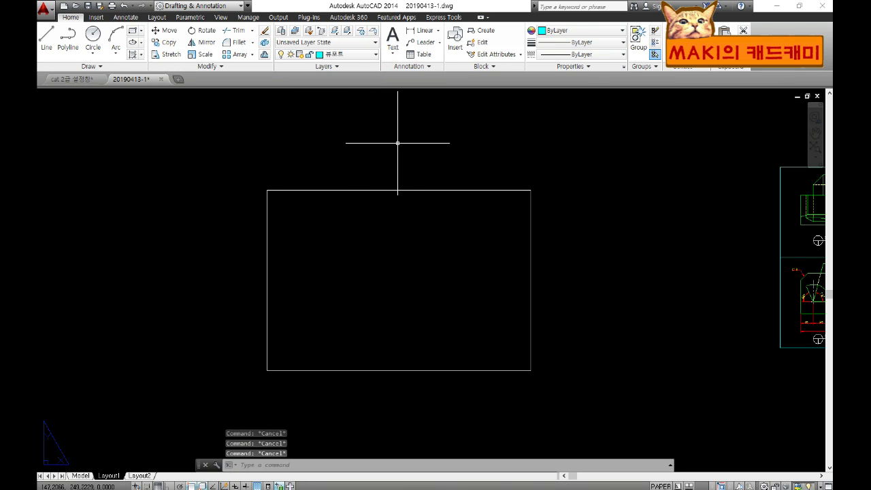
Create four viewports with MVIEW, filling the border rectangle from its lower-left corner to its upper-right corner
{"action": "type", "text": "ew"}
{"action": "key", "text": "Return"}
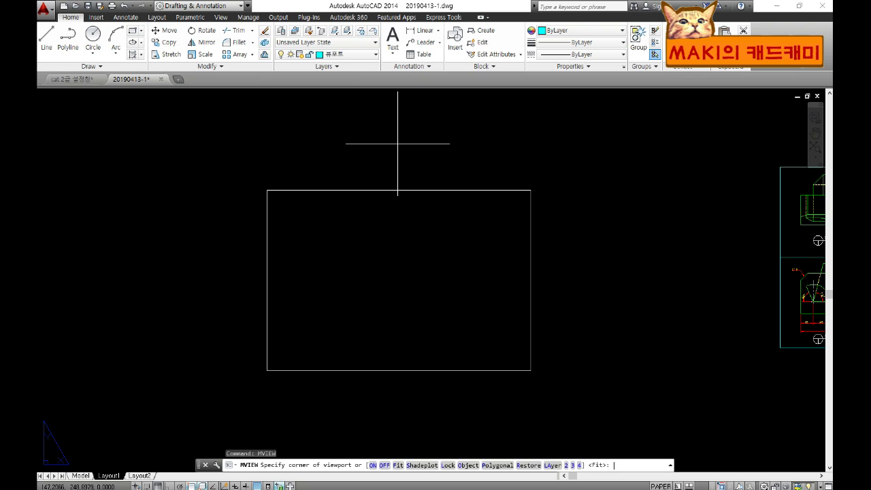
{"action": "type", "text": "4"}
{"action": "key", "text": "Return"}
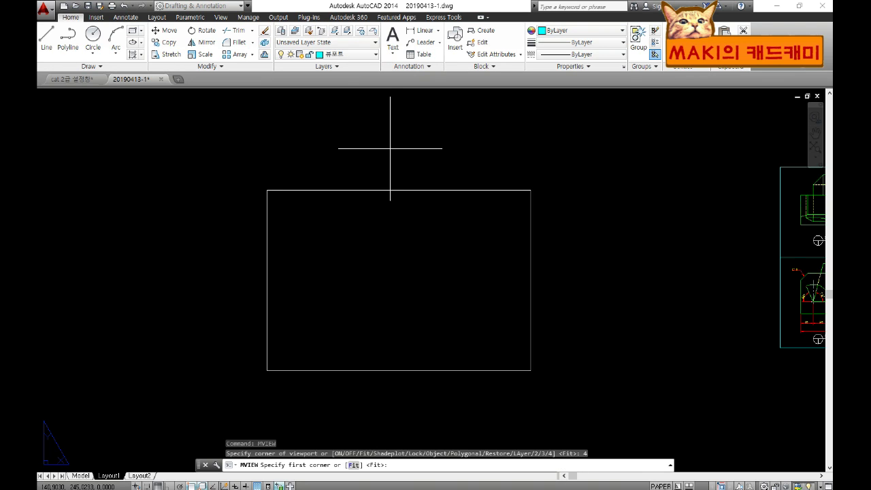
{"action": "left_click", "coordinate": [268, 359]}
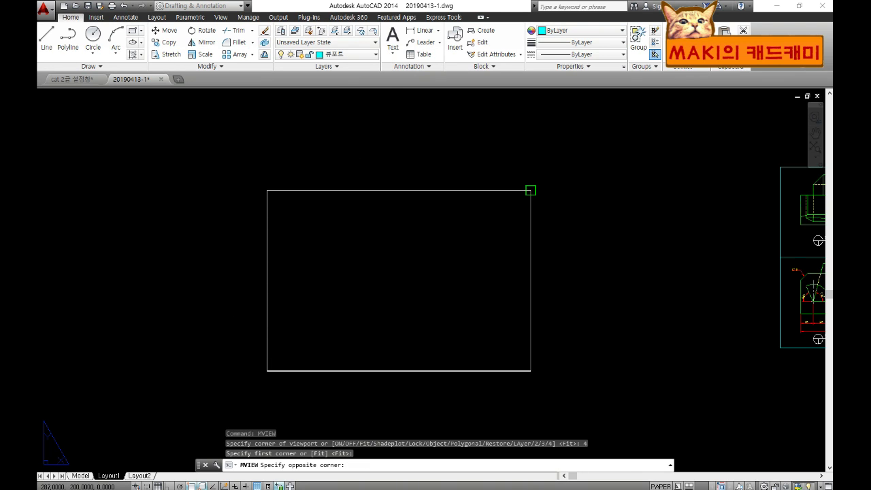
{"action": "left_click", "coordinate": [530, 191]}
Delete the upper-right viewport
{"action": "left_click", "coordinate": [490, 191]}
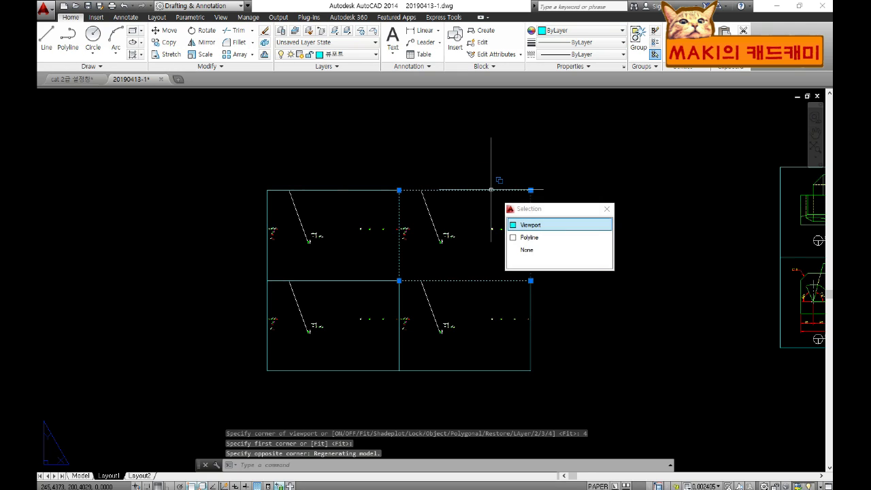
{"action": "key", "text": "Delete"}
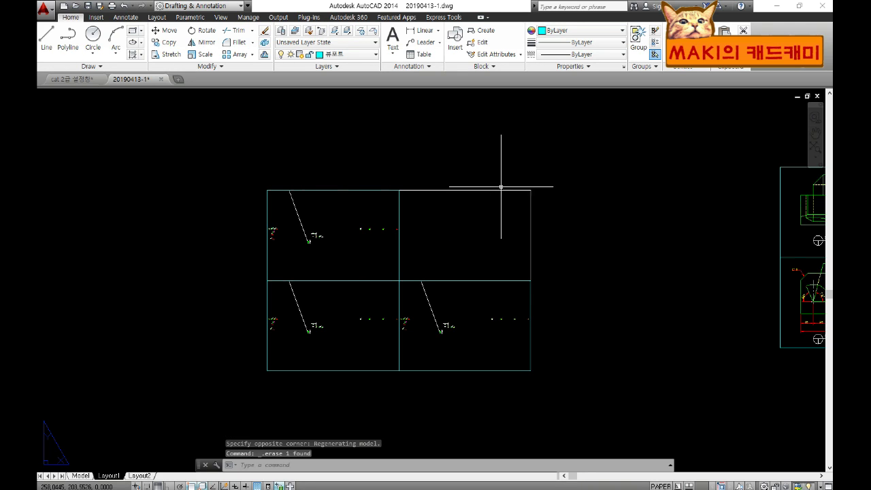
{"action": "key", "text": "Escape"}
{"action": "key", "text": "Escape"}
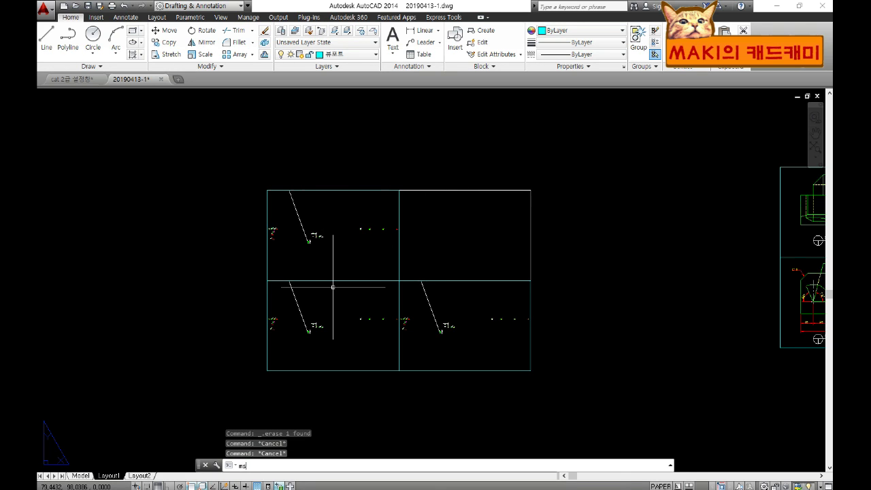
Switch to model space through the viewports and bring the front view into the lower-left viewport
{"action": "double_click", "coordinate": [325, 311]}
{"action": "left_click", "coordinate": [306, 314]}
{"action": "middle_click_drag", "start_coordinate": [312, 317], "coordinate": [281, 327]}
{"action": "scroll", "coordinate": [309, 310], "scroll_direction": "up", "scroll_amount": 5}
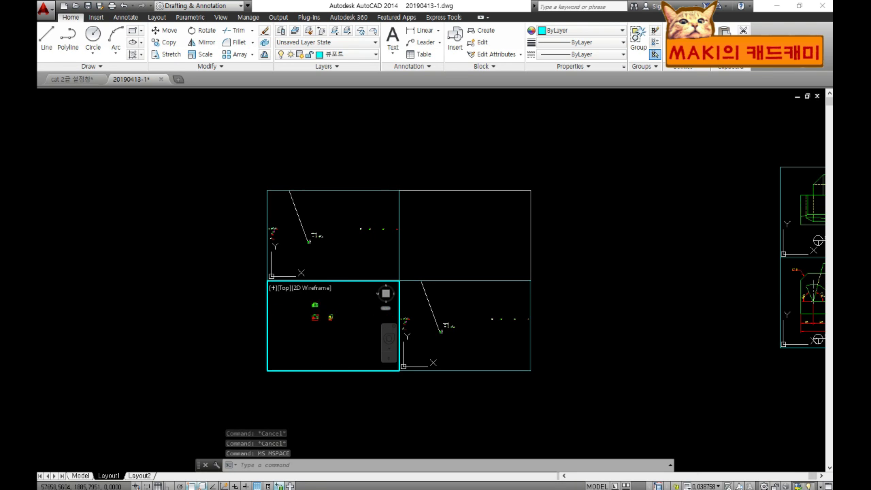
{"action": "middle_click_drag", "start_coordinate": [327, 312], "coordinate": [339, 319]}
Bring the top view into the upper-left viewport
{"action": "left_click", "coordinate": [334, 240]}
{"action": "mouse_move", "coordinate": [362, 238]}
{"action": "middle_mouse_down"}
{"action": "mouse_move", "coordinate": [266, 244]}
{"action": "mouse_move", "coordinate": [339, 236]}
{"action": "middle_mouse_up"}
{"action": "scroll", "coordinate": [306, 233], "scroll_direction": "up", "scroll_amount": 4}
{"action": "scroll", "coordinate": [319, 233], "scroll_direction": "up", "scroll_amount": 8}
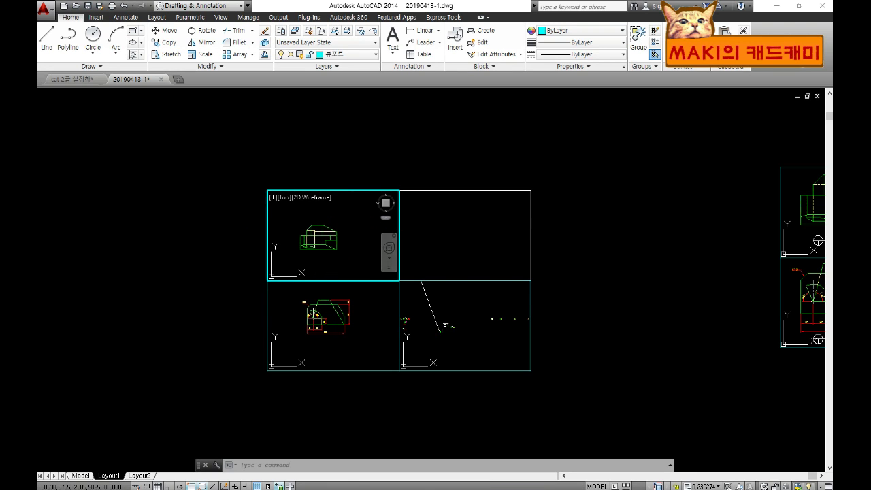
Bring the side view into the lower-right viewport
{"action": "left_click", "coordinate": [408, 315]}
{"action": "scroll", "coordinate": [431, 315], "scroll_direction": "up", "scroll_amount": 2}
{"action": "middle_click_drag", "start_coordinate": [430, 315], "coordinate": [447, 338]}
{"action": "scroll", "coordinate": [440, 340], "scroll_direction": "up", "scroll_amount": 6}
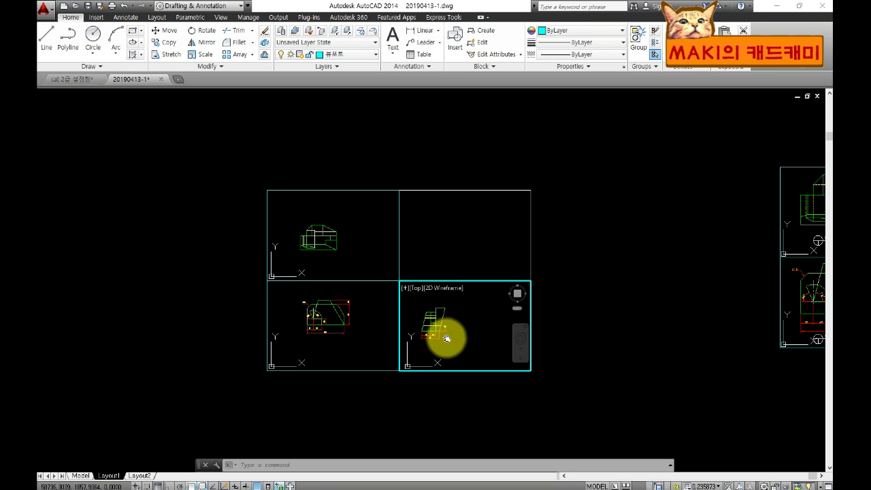
Scale the front view in the lower-left viewport to 1/2xp
{"action": "left_click", "coordinate": [371, 357]}
{"action": "type", "text": "z"}
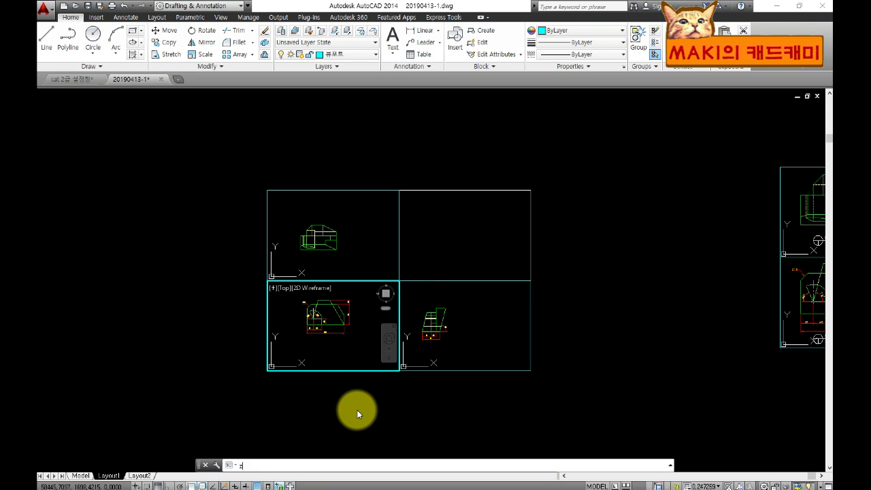
{"action": "key", "text": "Return"}
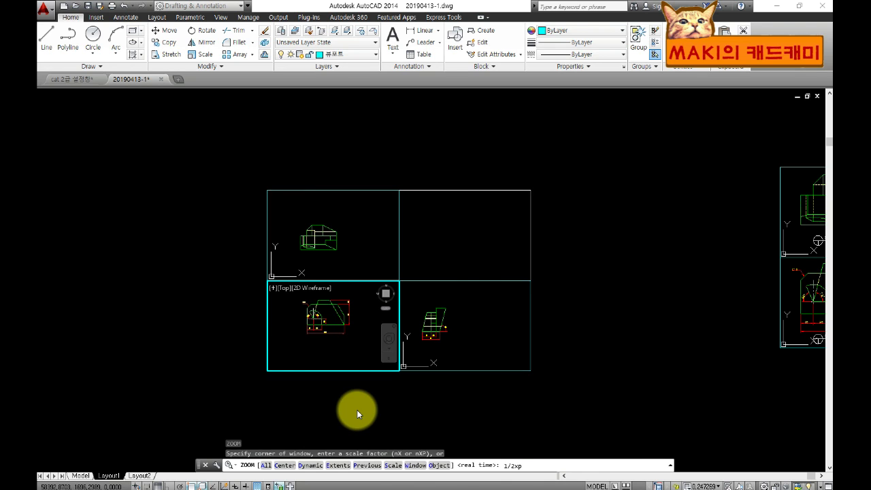
{"action": "type", "text": "1/2xp"}
{"action": "key", "text": "Return"}
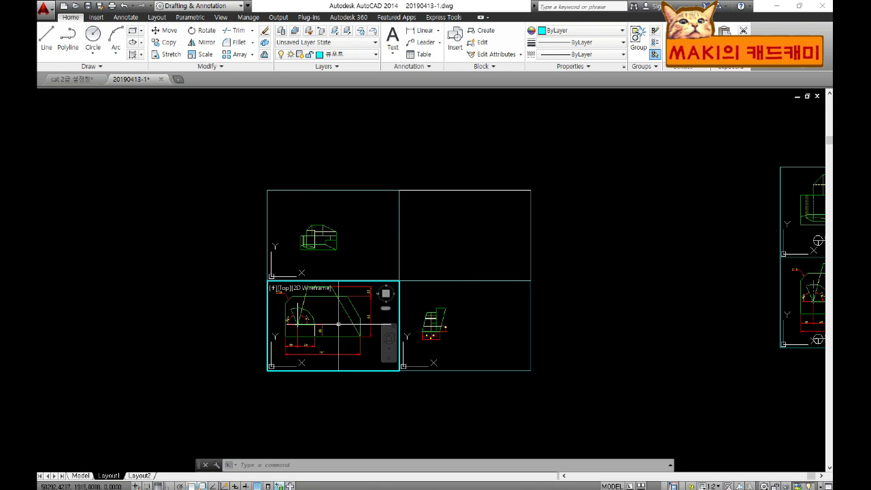
Scale the top view in the upper-left viewport to 1/2xp and recenter it there
{"action": "left_click", "coordinate": [353, 261]}
{"action": "type", "text": "z"}
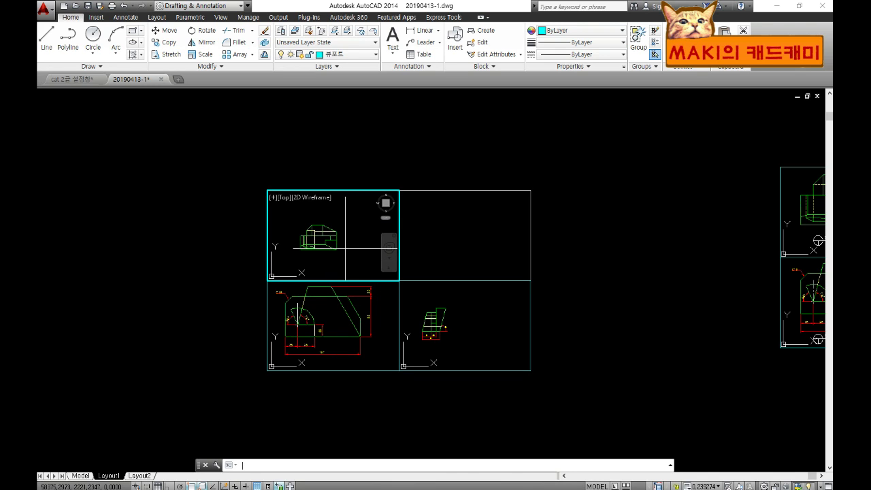
{"action": "key", "text": "Return"}
{"action": "type", "text": "1/2xp"}
{"action": "key", "text": "Return"}
{"action": "mouse_move", "coordinate": [312, 239]}
{"action": "middle_mouse_down"}
{"action": "mouse_move", "coordinate": [332, 229]}
{"action": "mouse_move", "coordinate": [327, 238]}
{"action": "middle_mouse_up"}
Scale the side view in the lower-right viewport to 1/2xp
{"action": "left_click", "coordinate": [436, 308]}
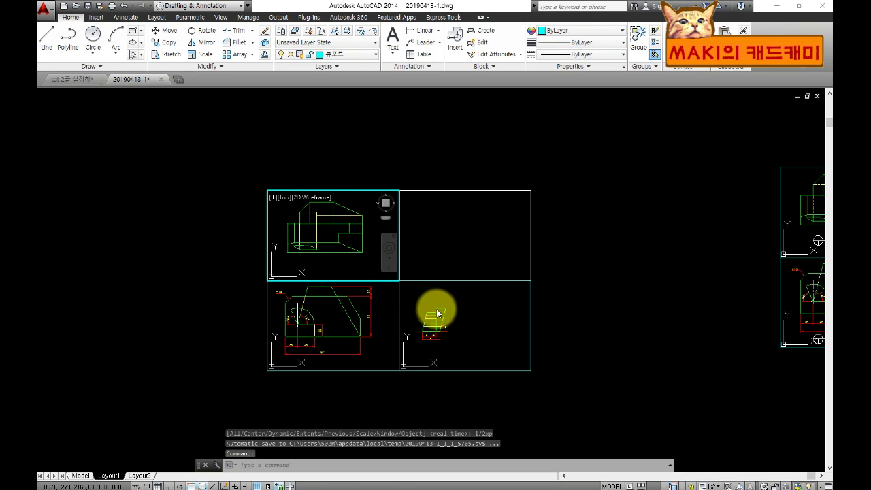
{"action": "type", "text": "z"}
{"action": "key", "text": "Return"}
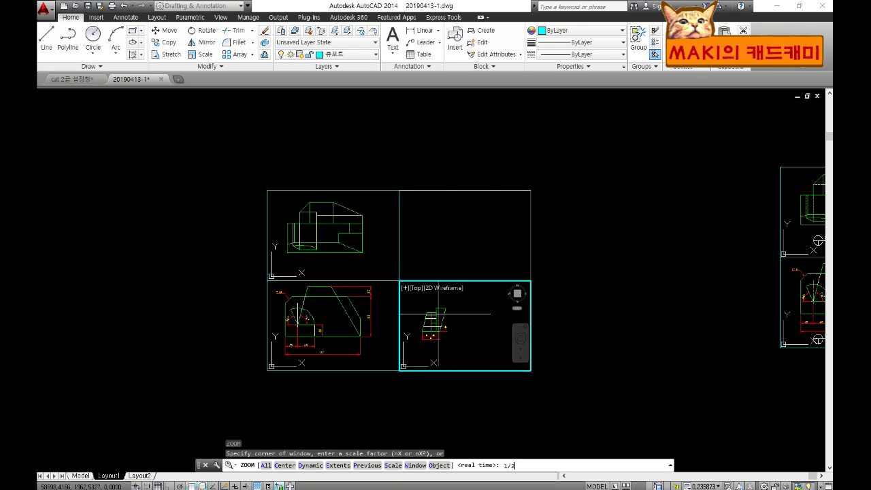
{"action": "type", "text": "1/2xp"}
{"action": "key", "text": "Return"}
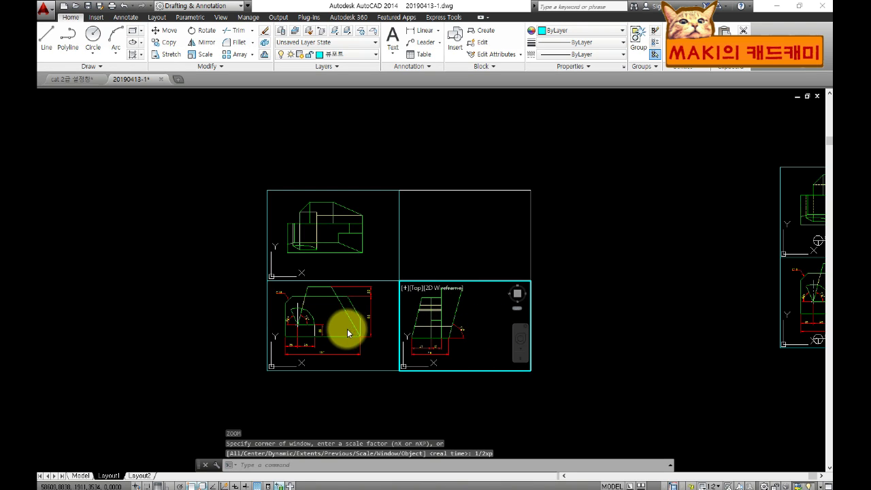
Reposition the front, top and side views within their viewports without changing their scale
{"action": "left_click", "coordinate": [330, 317]}
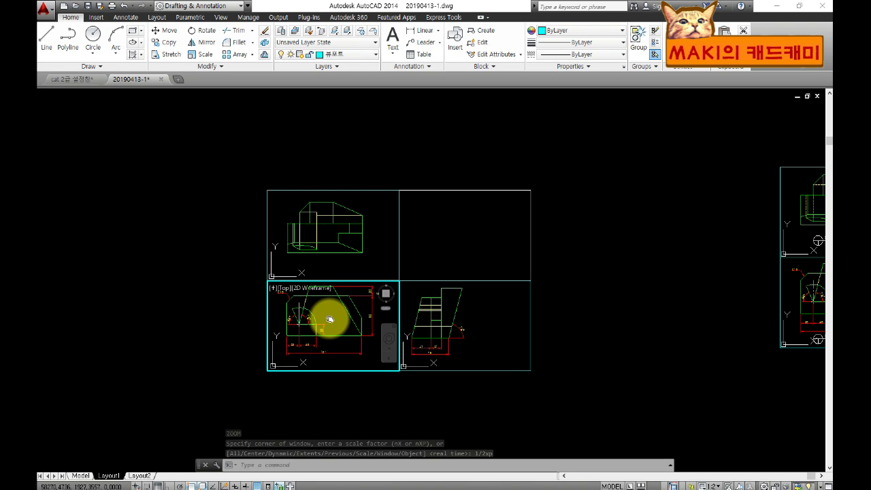
{"action": "left_click", "coordinate": [325, 250]}
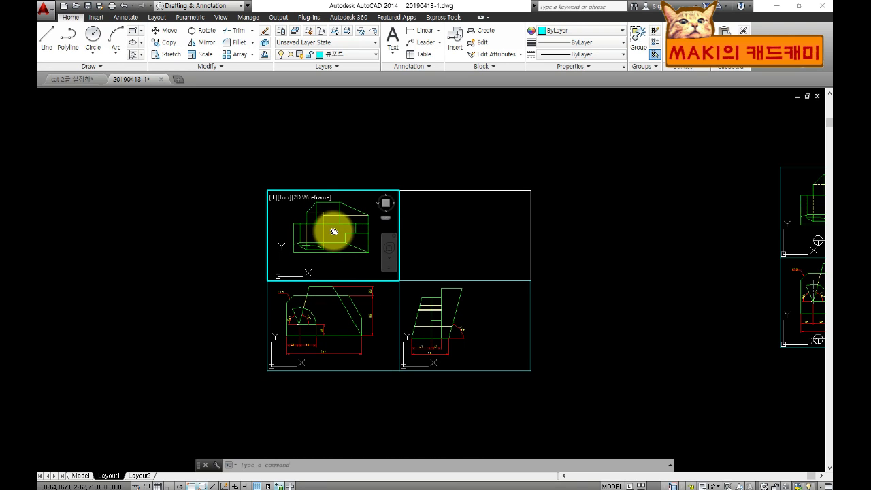
{"action": "left_click", "coordinate": [436, 316]}
{"action": "middle_click_drag", "start_coordinate": [444, 322], "coordinate": [454, 322]}
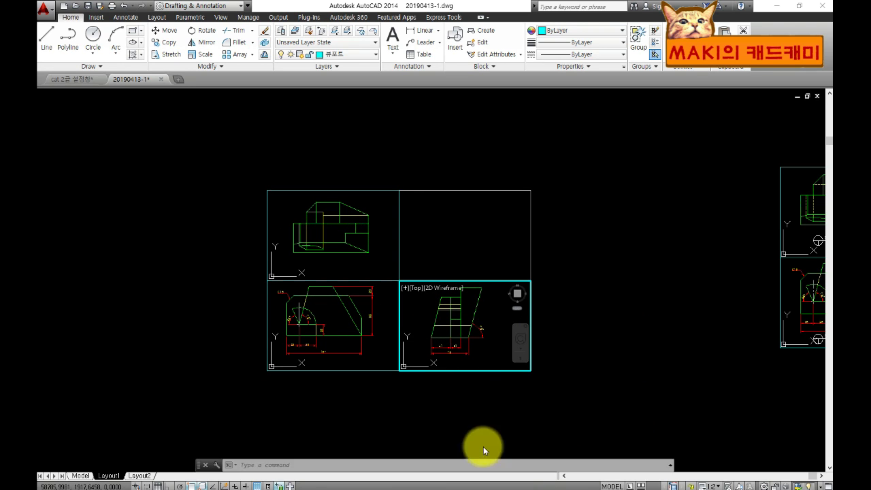
Freeze the 치수 dimension layer and make layer 0 current
{"action": "left_click", "coordinate": [374, 55]}
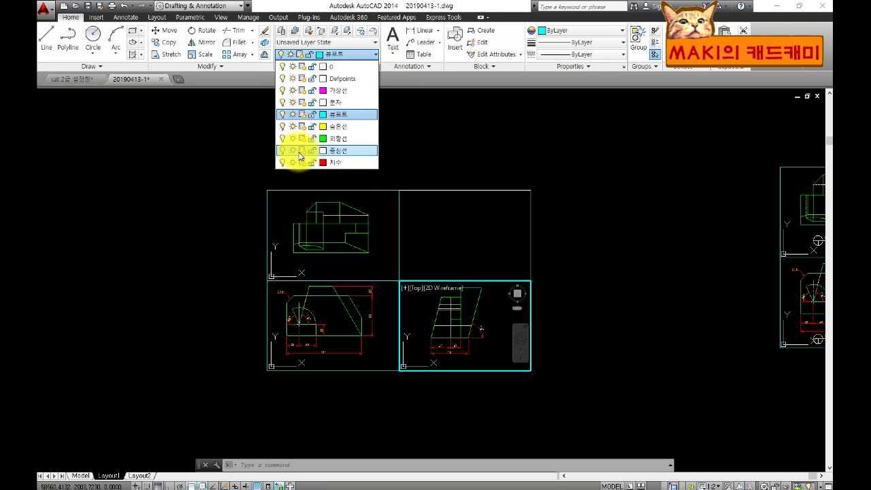
{"action": "left_click", "coordinate": [293, 162]}
{"action": "left_click", "coordinate": [344, 59]}
{"action": "left_click", "coordinate": [346, 57]}
{"action": "left_click", "coordinate": [346, 66]}
{"action": "key", "text": "Escape"}
{"action": "key", "text": "Escape"}
{"action": "key", "text": "Escape"}
Align the side view horizontally with the front view using MVSETUP, matching the lower-left endpoints of the two views
{"action": "left_click", "coordinate": [360, 362]}
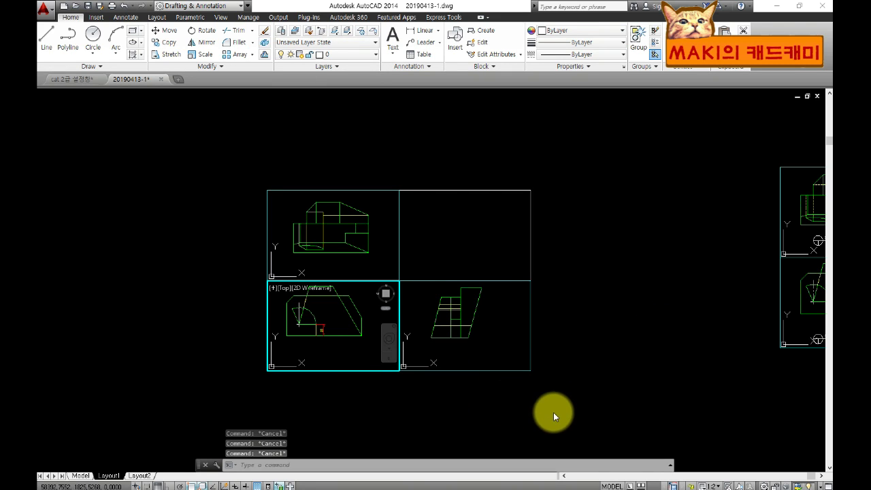
{"action": "type", "text": "zvse"}
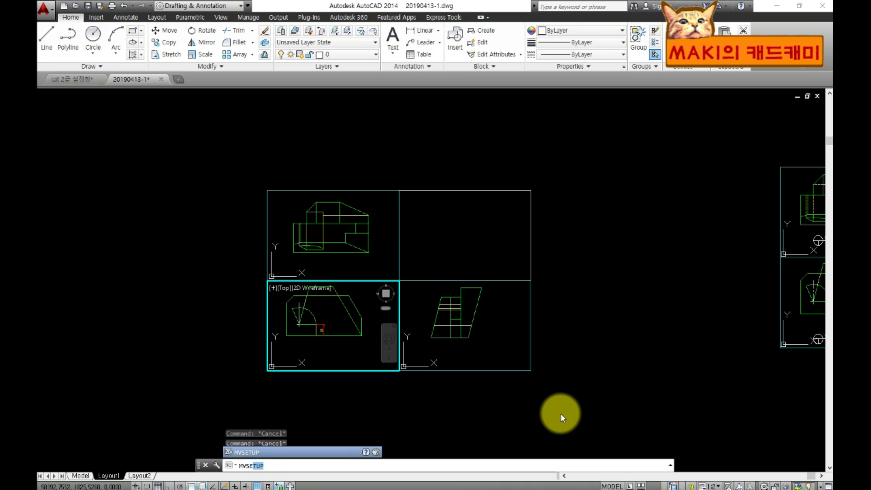
{"action": "type", "text": "tup"}
{"action": "key", "text": "Return"}
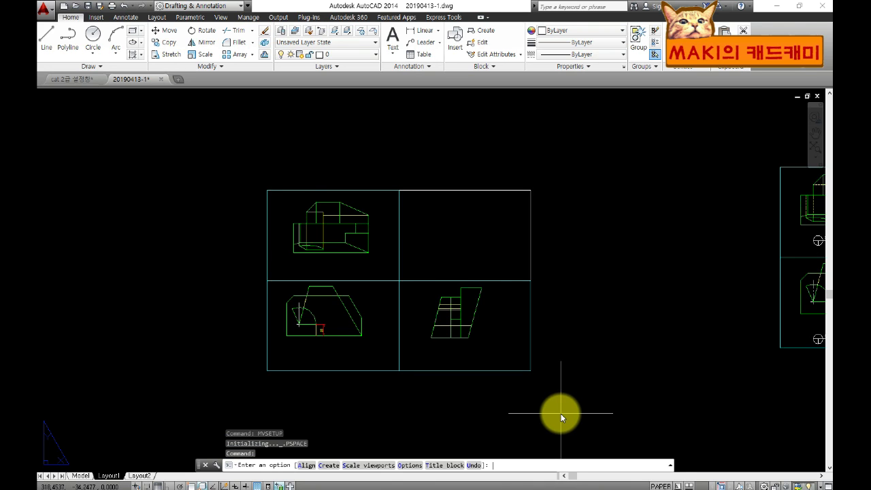
{"action": "type", "text": "a"}
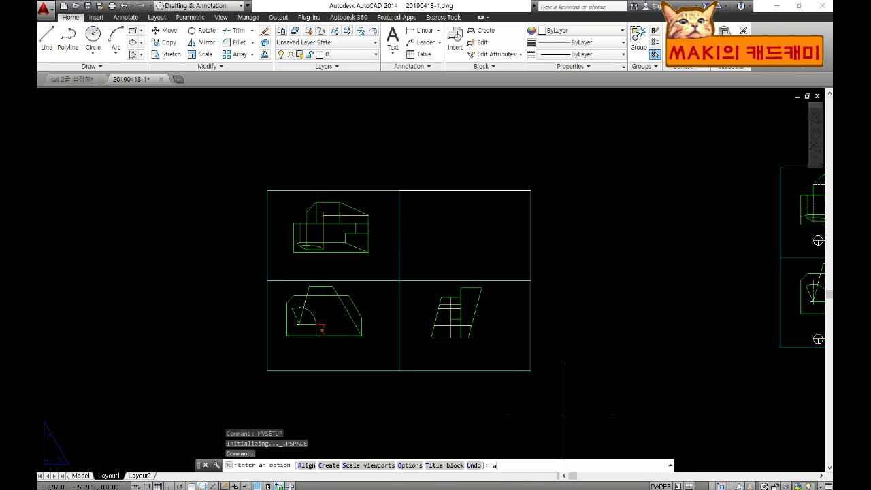
{"action": "key", "text": "Return"}
{"action": "key", "text": "Return"}
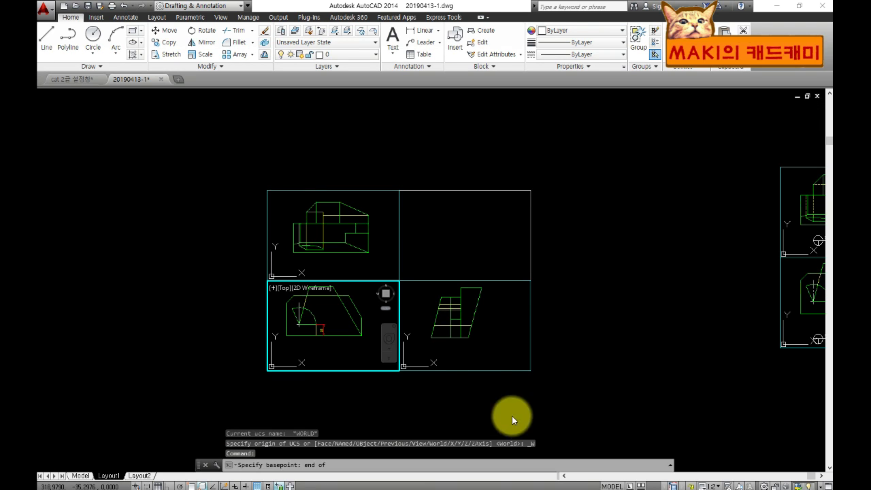
{"action": "left_click", "coordinate": [286, 336]}
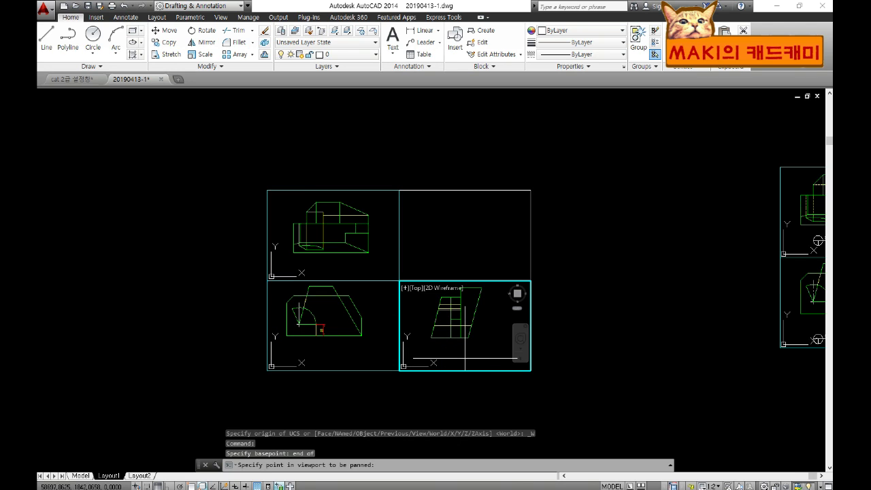
{"action": "type", "text": "end of"}
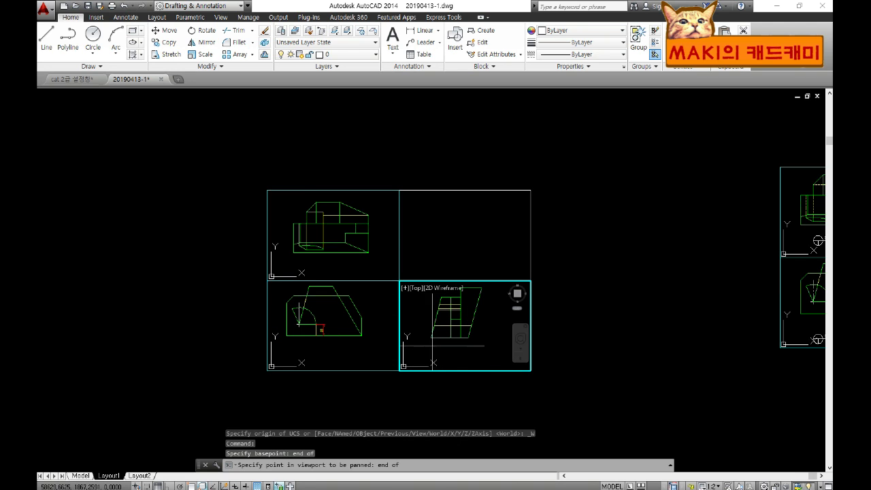
{"action": "left_click", "coordinate": [431, 336]}
Align the top view vertically with the front view, matching their lower-left endpoints, and end MVSETUP
{"action": "left_click", "coordinate": [385, 352]}
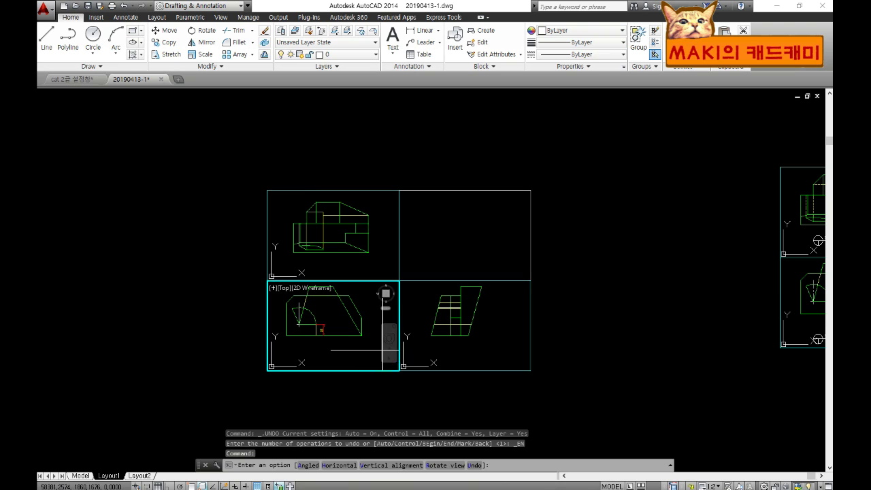
{"action": "type", "text": "r"}
{"action": "key", "text": "Return"}
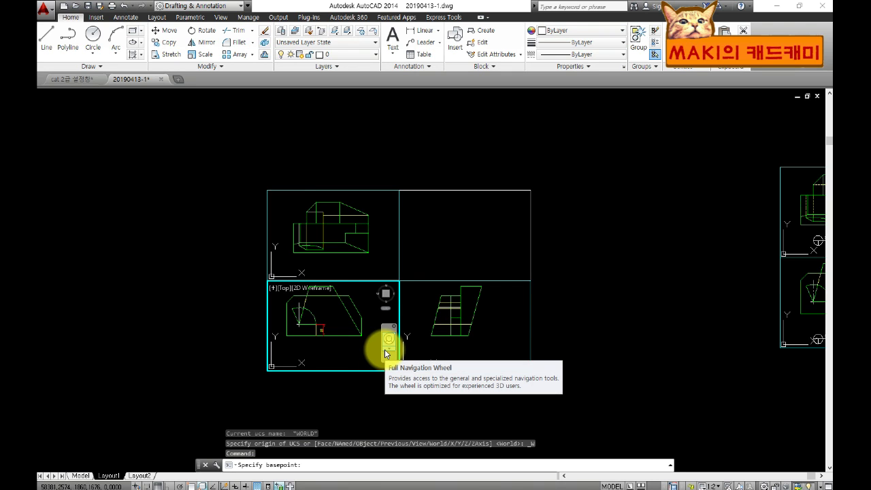
{"action": "type", "text": "end"}
{"action": "key", "text": "Return"}
{"action": "left_click", "coordinate": [279, 250]}
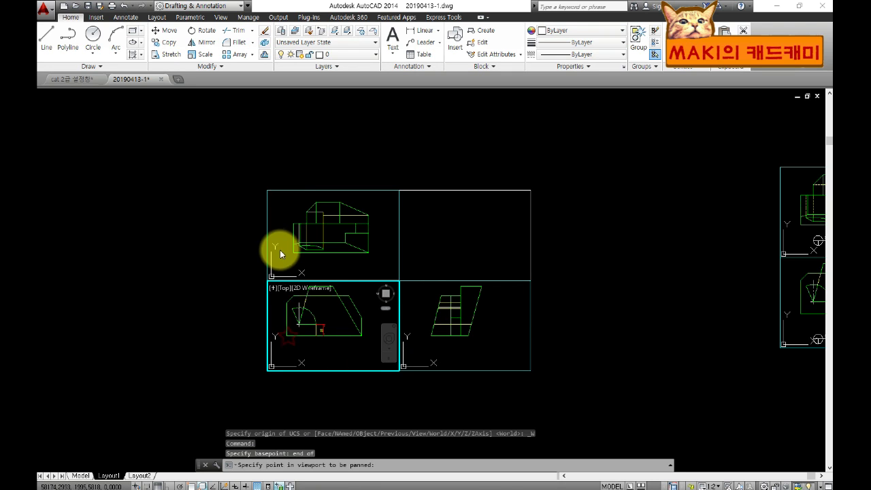
{"action": "type", "text": "end"}
{"action": "key", "text": "Return"}
{"action": "left_click", "coordinate": [280, 248]}
{"action": "key", "text": "Escape"}
{"action": "key", "text": "Escape"}
{"action": "key", "text": "Escape"}
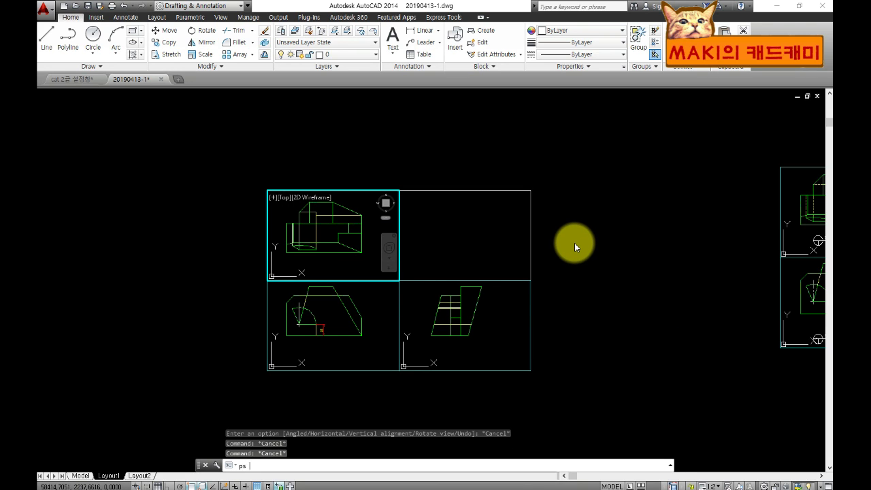
Return to paper space and thaw the 치수 dimension layer
{"action": "double_click", "coordinate": [574, 242]}
{"action": "left_click", "coordinate": [373, 57]}
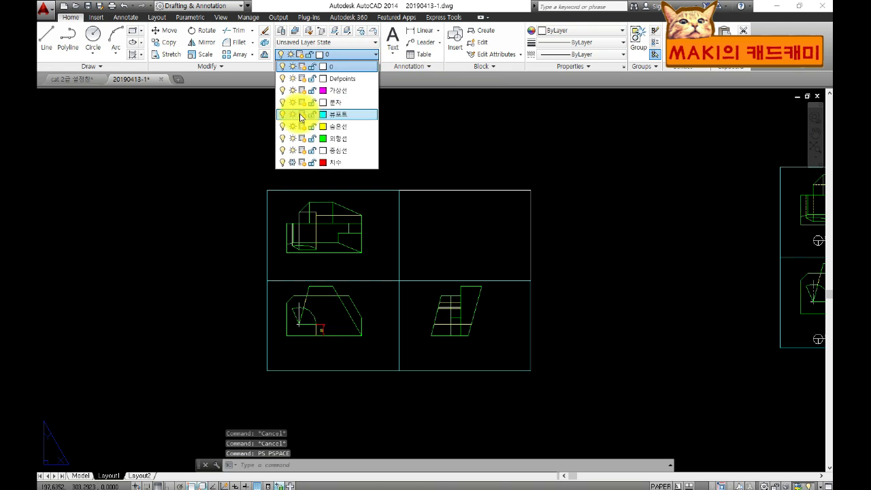
{"action": "left_click", "coordinate": [292, 162]}
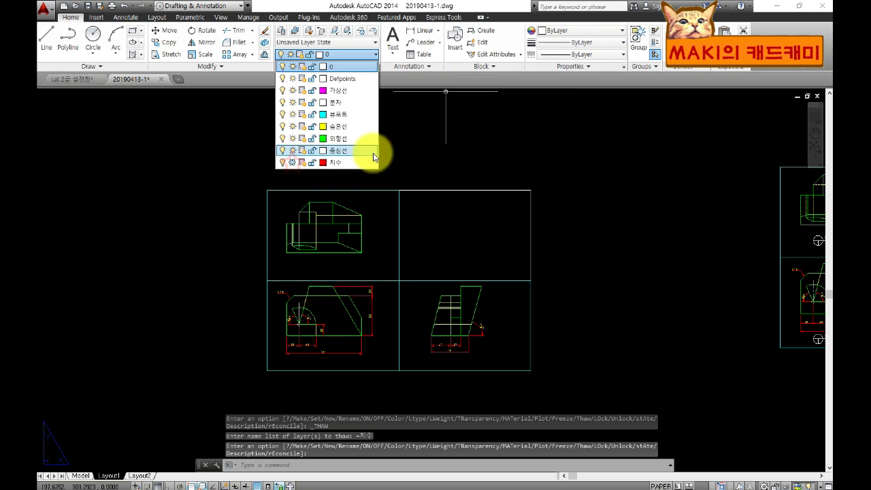
{"action": "left_click", "coordinate": [445, 162]}
{"action": "middle_click_drag", "start_coordinate": [491, 354], "coordinate": [505, 320]}
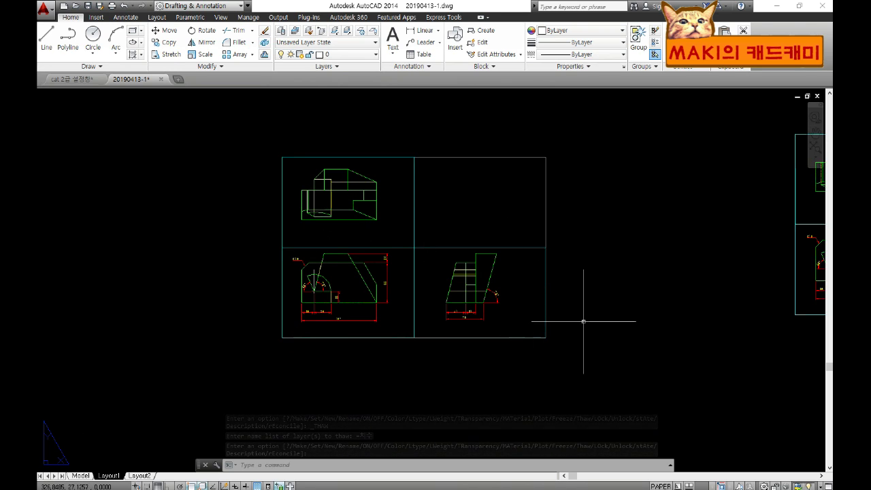
{"action": "type", "text": "l"}
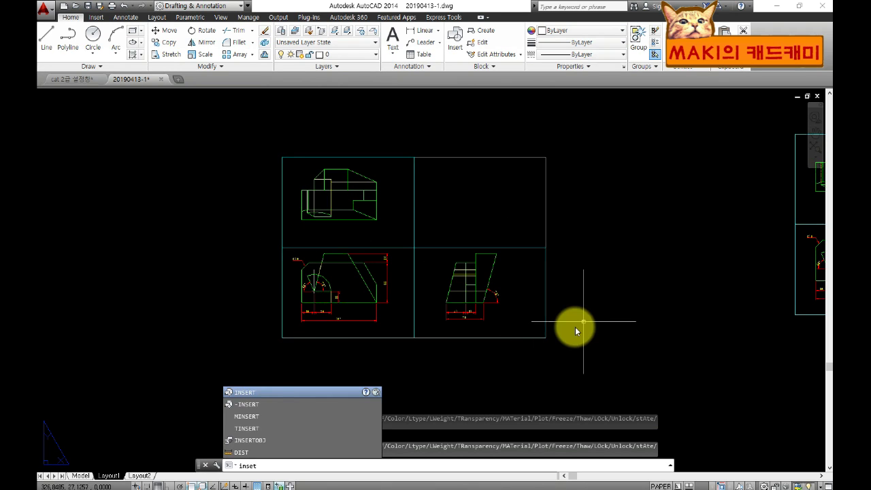
{"action": "key", "text": "BackSpace"}
{"action": "key", "text": "BackSpace"}
{"action": "key", "text": "BackSpace"}
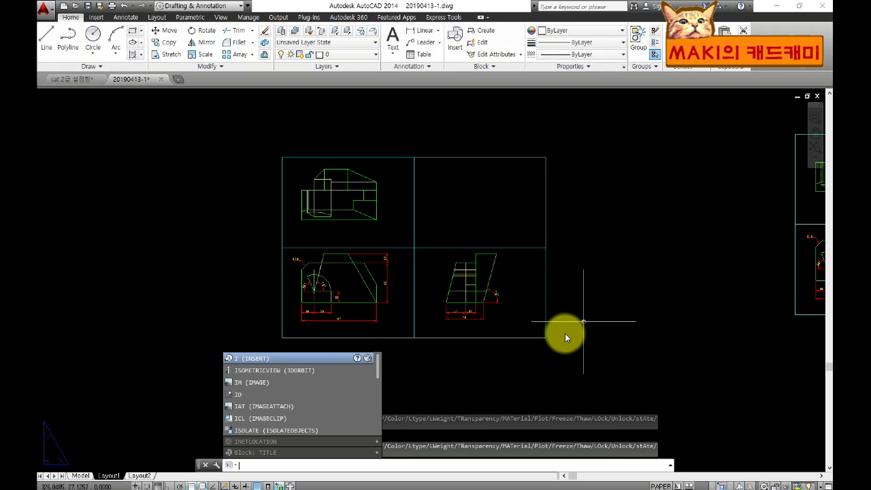
{"action": "type", "text": "nsert"}
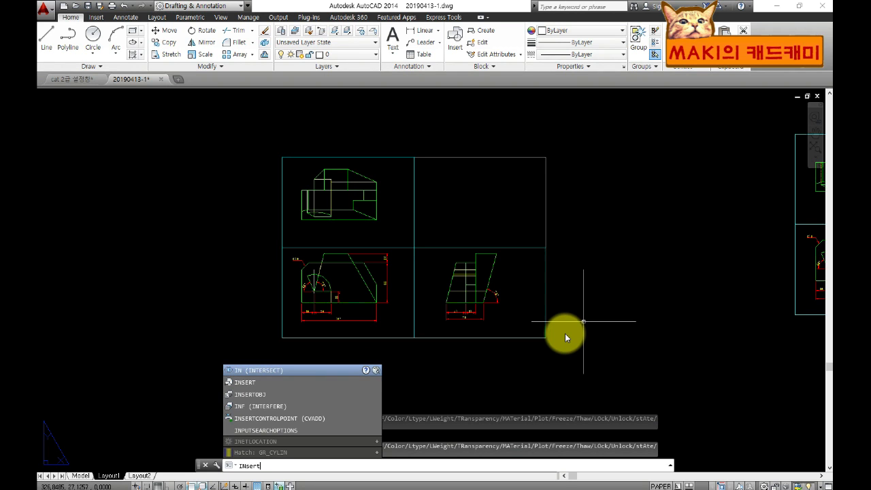
{"action": "key", "text": "Return"}
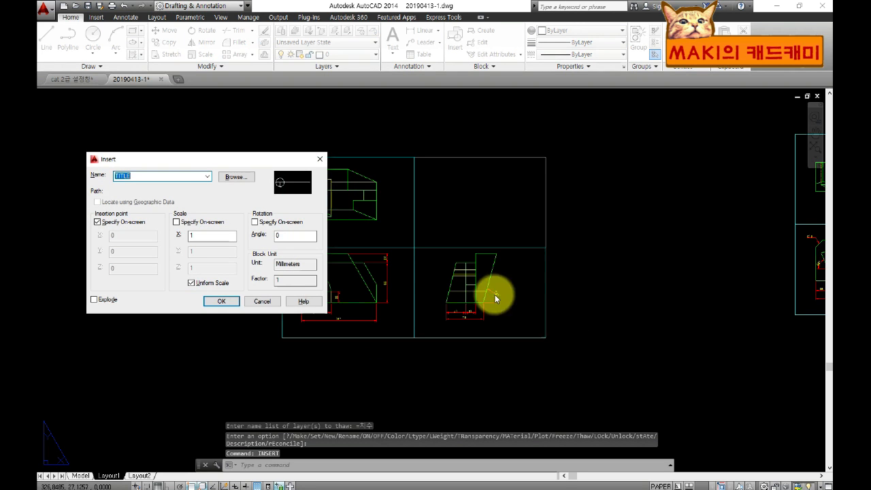
{"action": "left_click", "coordinate": [221, 300]}
{"action": "scroll", "coordinate": [327, 340], "scroll_direction": "up", "scroll_amount": 2}
{"action": "scroll", "coordinate": [327, 340], "scroll_direction": "up", "scroll_amount": 4}
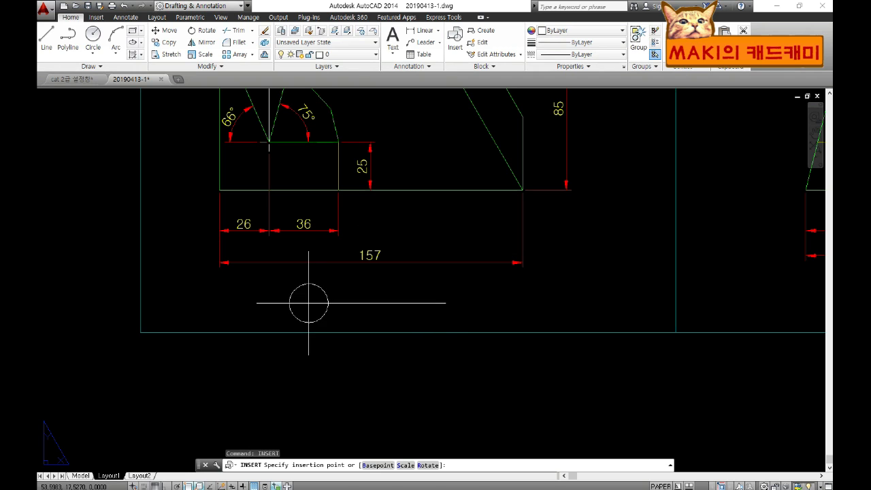
{"action": "left_click", "coordinate": [798, 6]}
{"action": "key", "text": "Escape"}
Insert the TITLE block at scale 1 below the front view's 157 dimension
{"action": "scroll", "coordinate": [589, 327], "scroll_direction": "down", "scroll_amount": 3}
{"action": "middle_click_drag", "start_coordinate": [595, 296], "coordinate": [597, 297]}
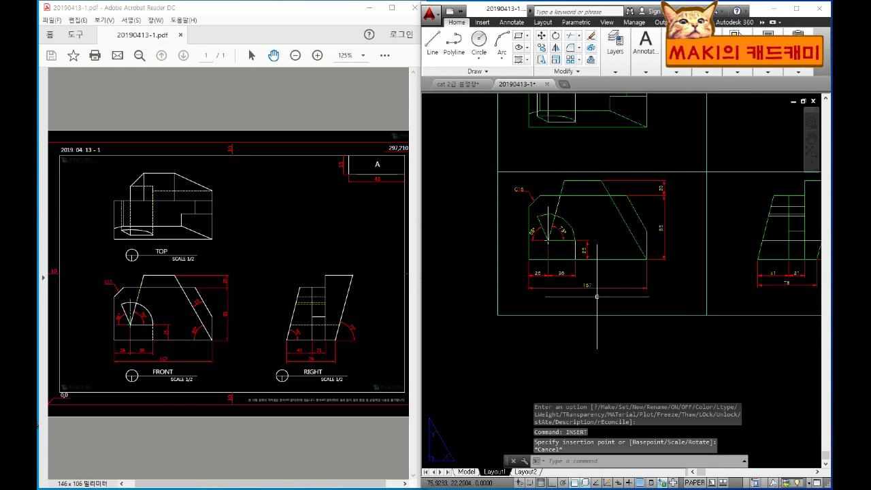
{"action": "type", "text": "insert"}
{"action": "key", "text": "Return"}
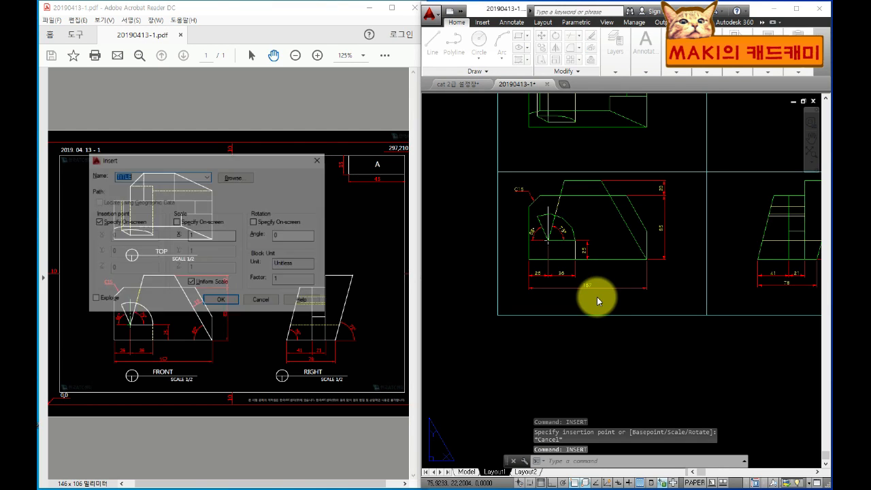
{"action": "left_click", "coordinate": [225, 300]}
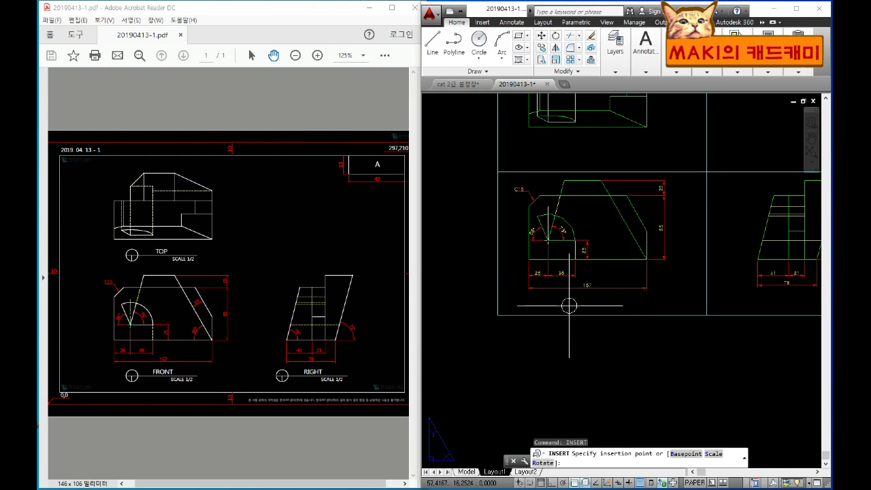
{"action": "left_click", "coordinate": [569, 301]}
{"action": "scroll", "coordinate": [575, 301], "scroll_direction": "up", "scroll_amount": 4}
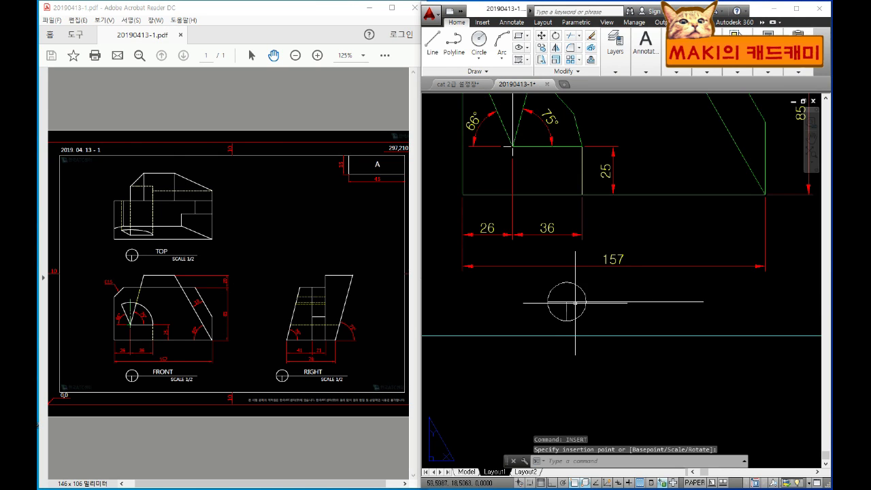
{"action": "left_click", "coordinate": [794, 10]}
{"action": "left_click", "coordinate": [406, 304]}
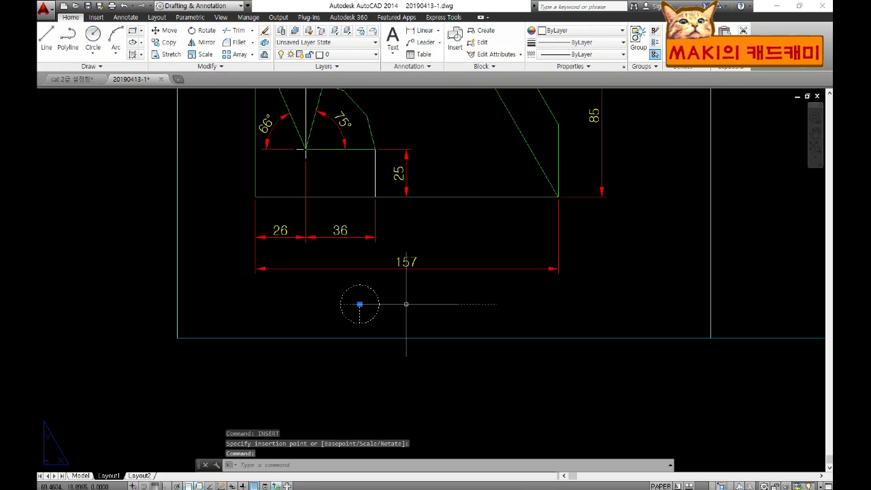
{"action": "key", "text": "Escape"}
{"action": "key", "text": "Escape"}
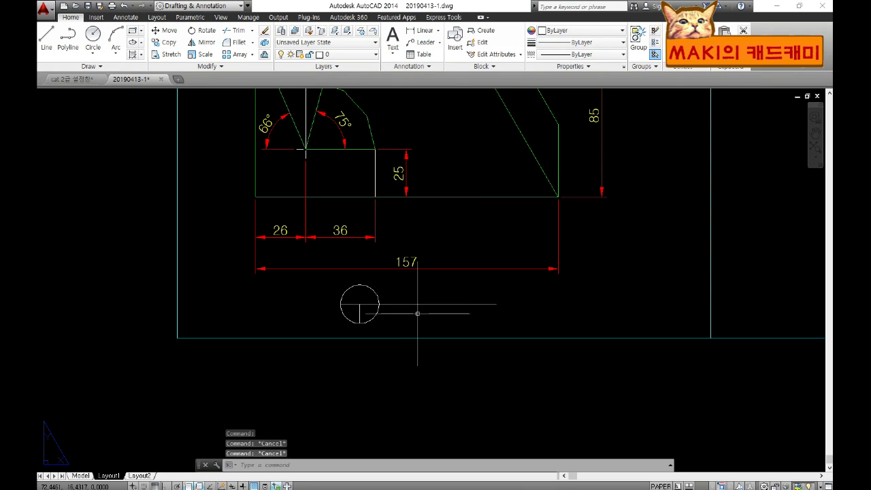
On the 문자 layer, add center-justified text 정면도, 3.5 high at 0° rotation, above the line of the front view's title symbol
{"action": "left_click", "coordinate": [368, 54]}
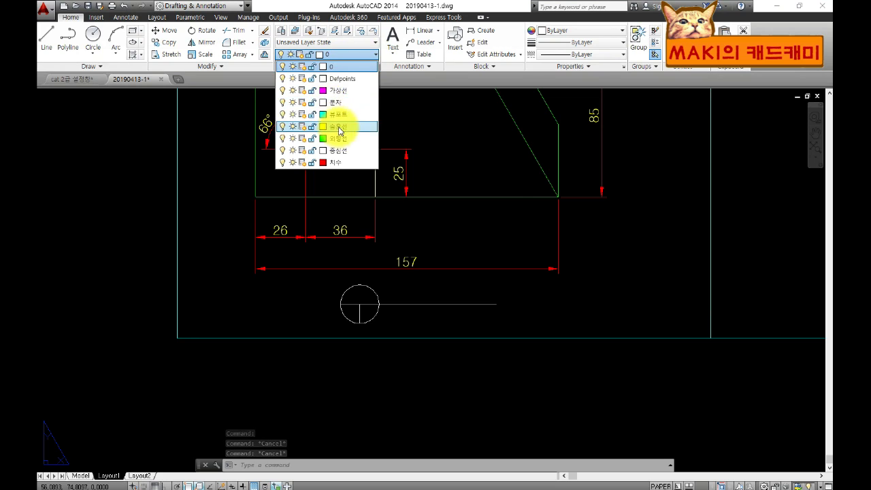
{"action": "left_click", "coordinate": [337, 102]}
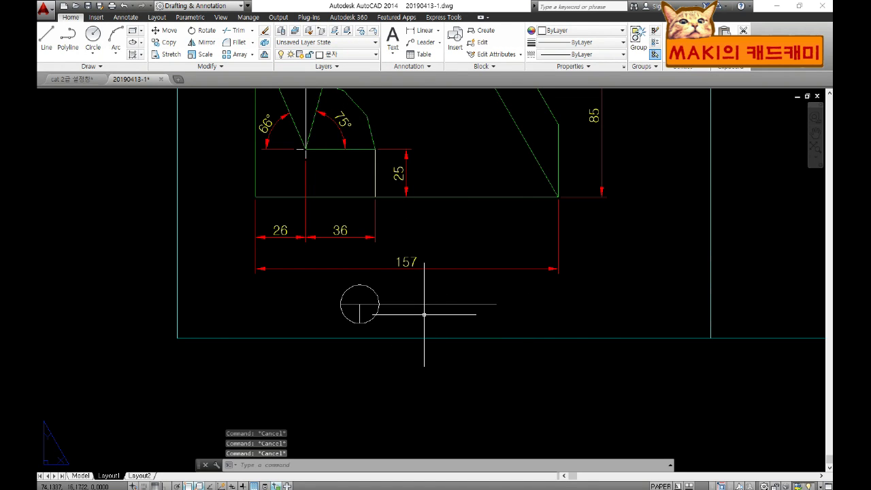
{"action": "type", "text": "text"}
{"action": "key", "text": "Return"}
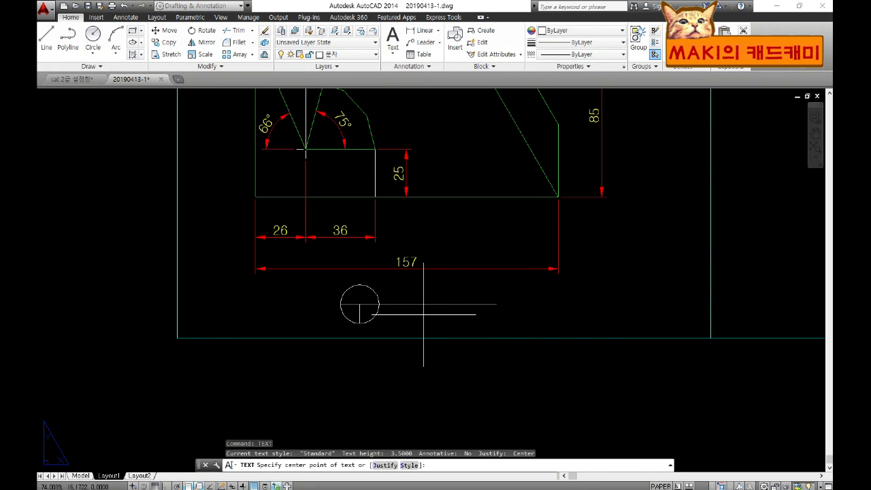
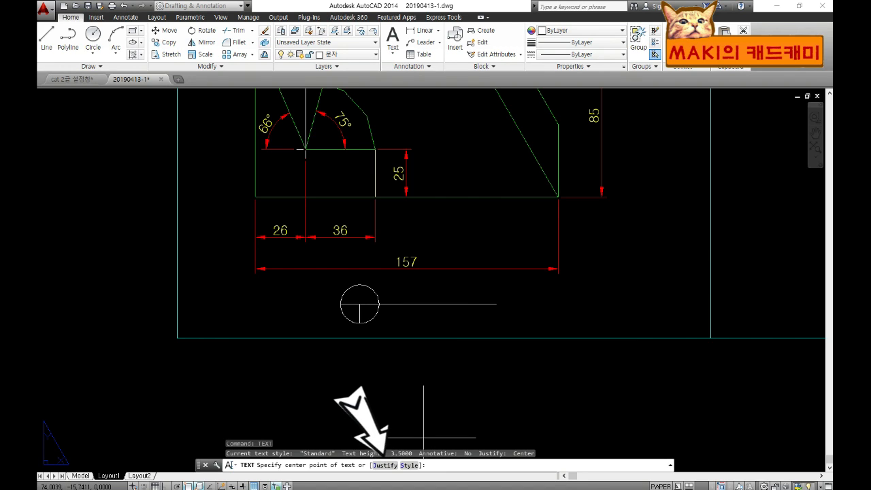
{"action": "type", "text": "j"}
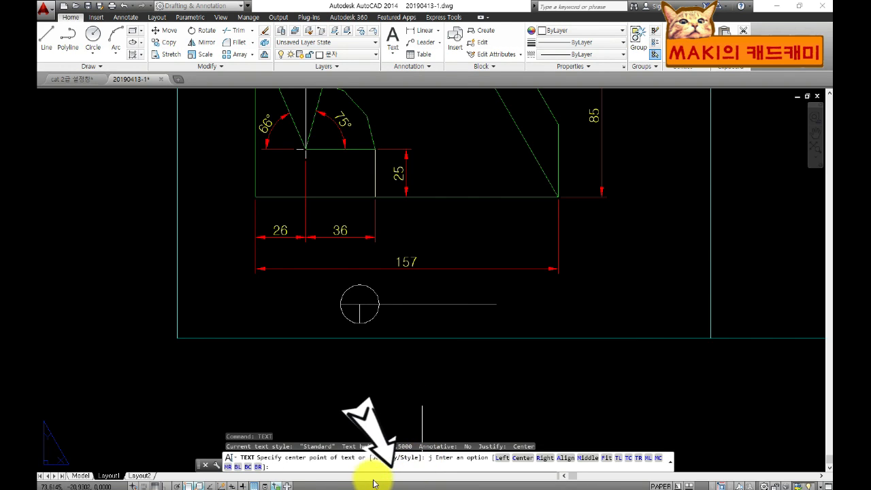
{"action": "type", "text": "c"}
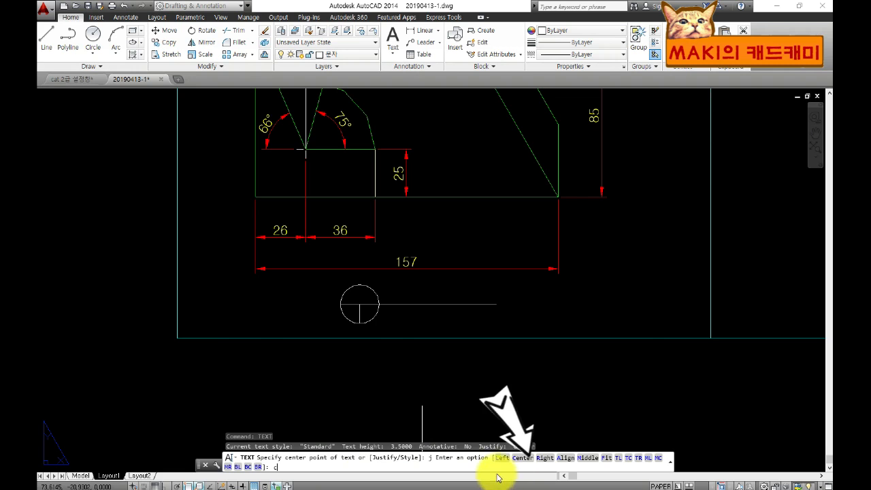
{"action": "left_click", "coordinate": [526, 460]}
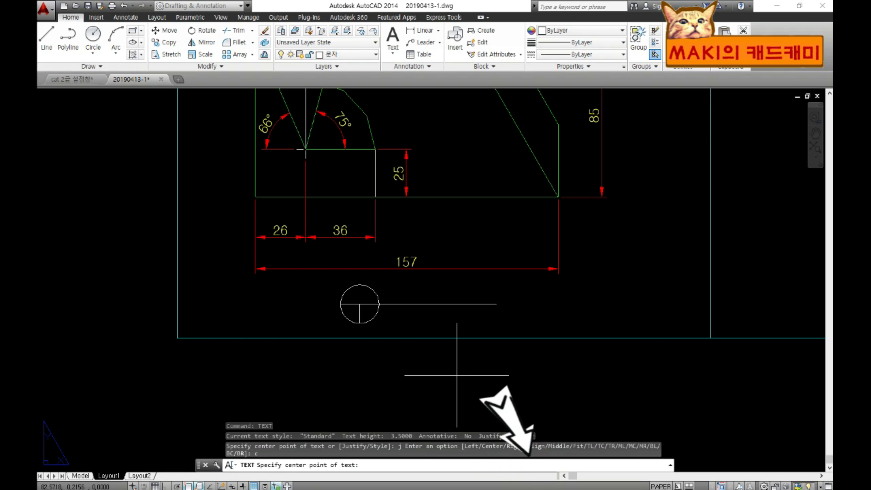
{"action": "scroll", "coordinate": [405, 306], "scroll_direction": "up", "scroll_amount": 6}
{"action": "left_click", "coordinate": [488, 266]}
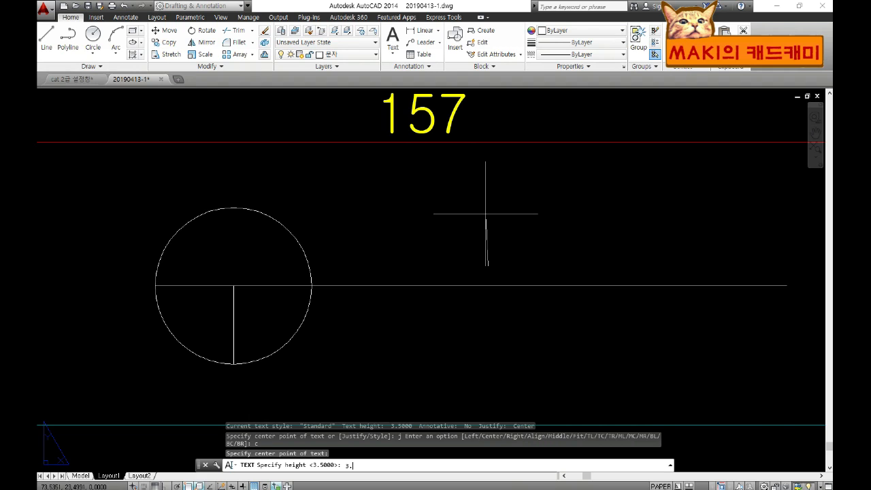
{"action": "key", "text": "Return"}
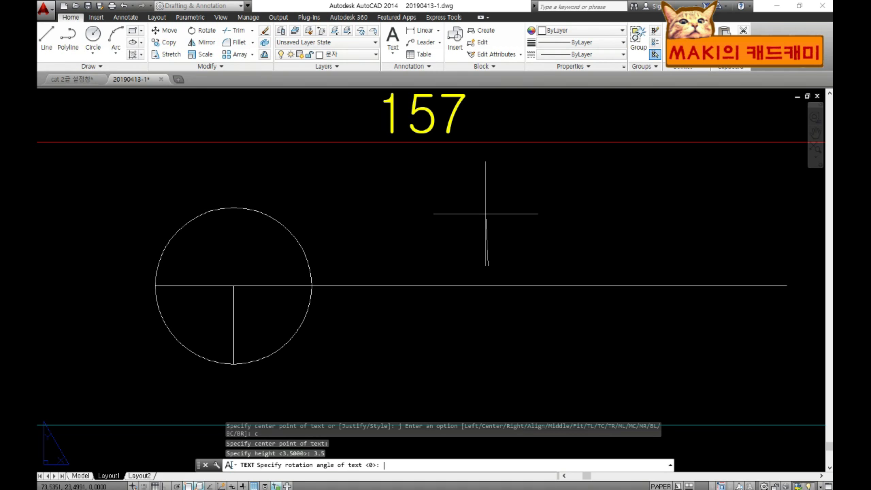
{"action": "key", "text": "Return"}
{"action": "type", "text": "정면도"}
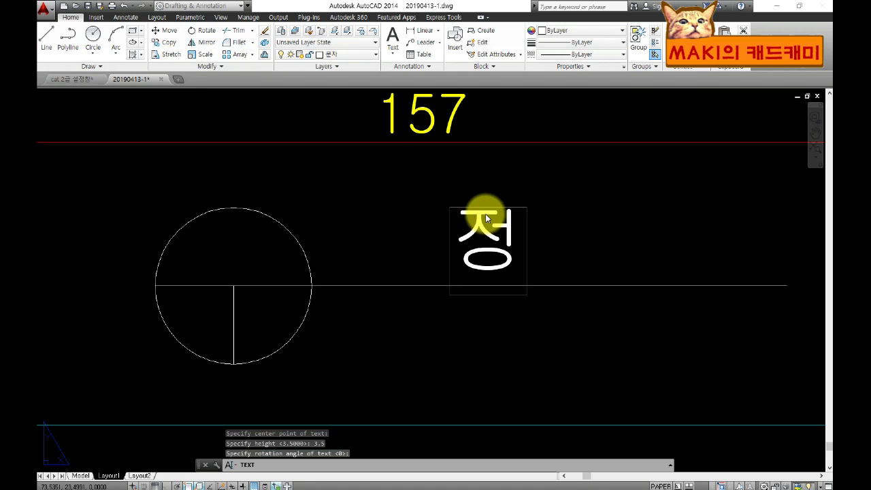
Add the text 축척 1/2 below the title line and make layer 0 current
{"action": "left_click", "coordinate": [536, 354]}
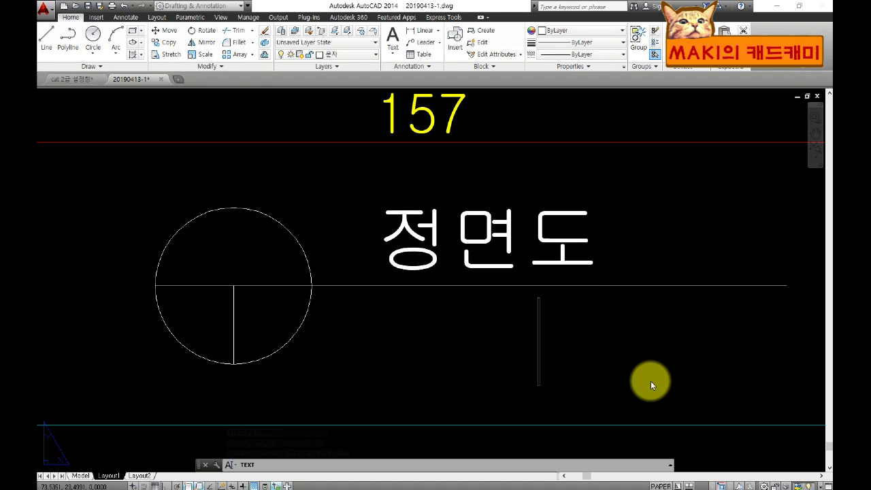
{"action": "type", "text": "축척 1/2"}
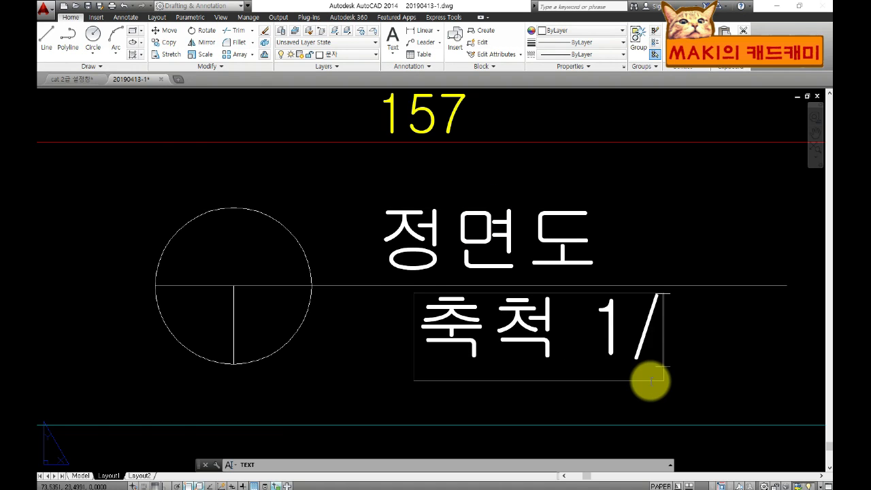
{"action": "key", "text": "Escape"}
{"action": "key", "text": "Escape"}
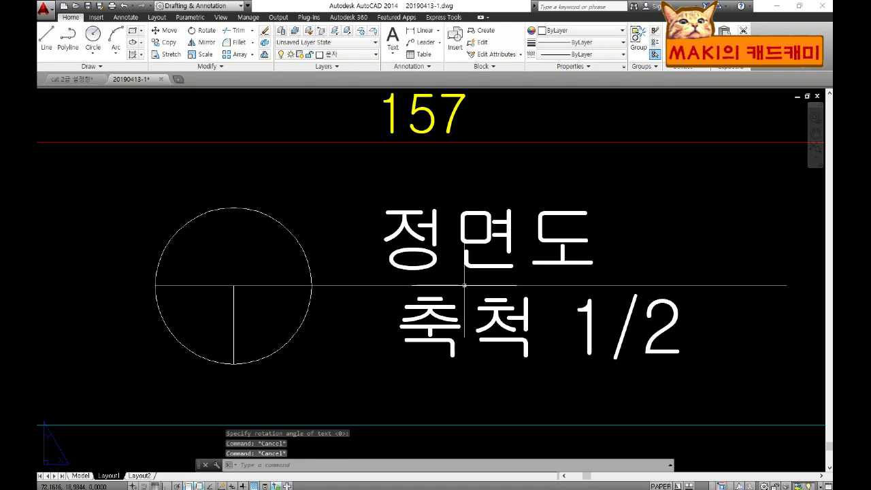
{"action": "left_click", "coordinate": [374, 53]}
{"action": "left_click", "coordinate": [358, 66]}
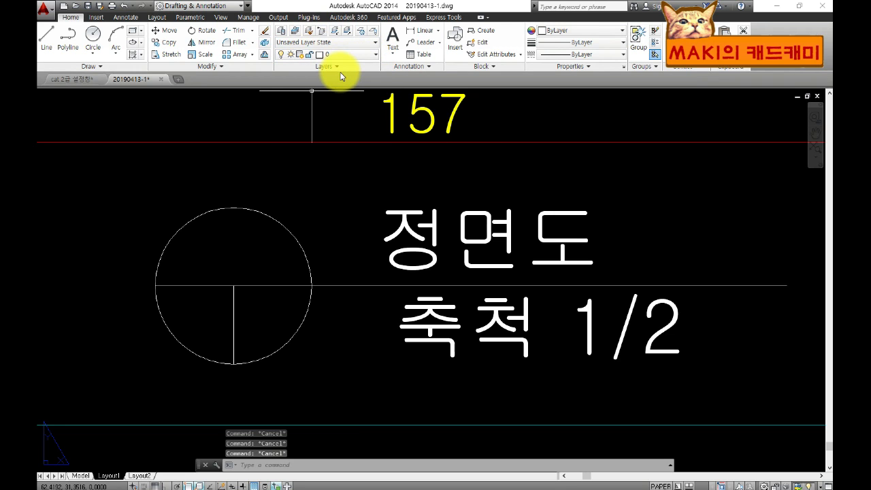
Set the height of the 축척 1/2 text to 2.5
{"action": "key", "text": "ctrl+1"}
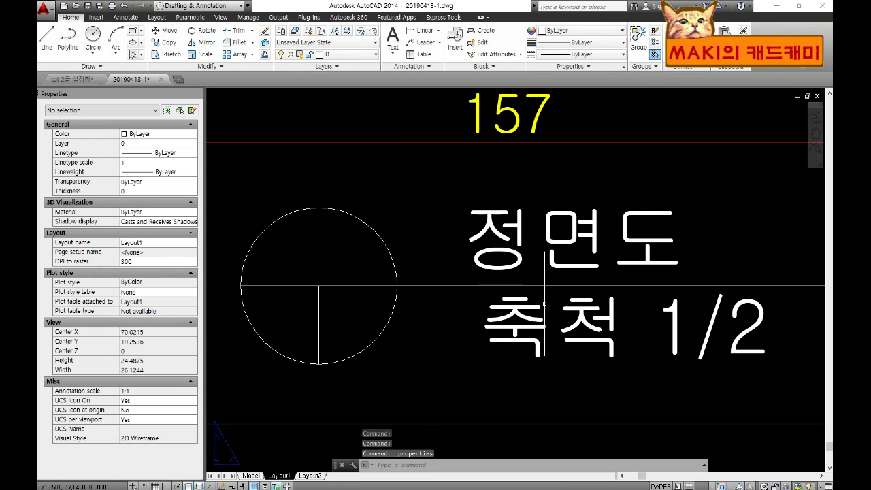
{"action": "left_click", "coordinate": [536, 314]}
{"action": "left_click", "coordinate": [519, 296]}
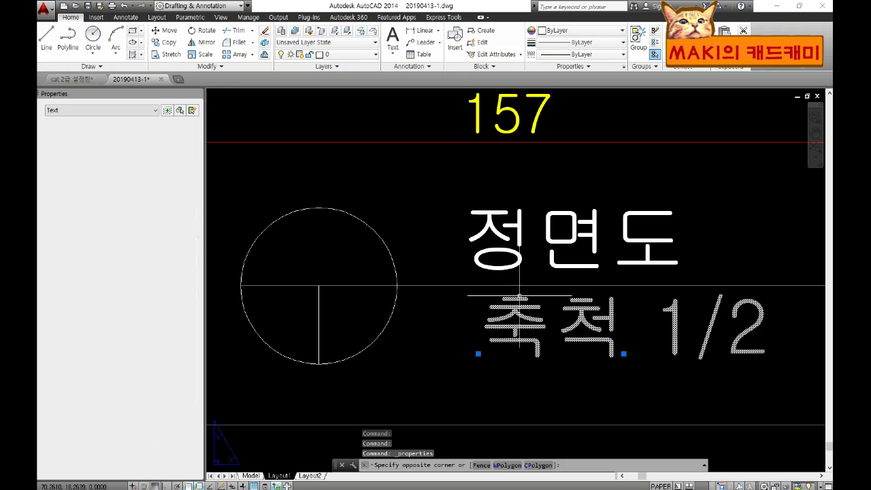
{"action": "left_click", "coordinate": [150, 290]}
{"action": "type", "text": "2.5"}
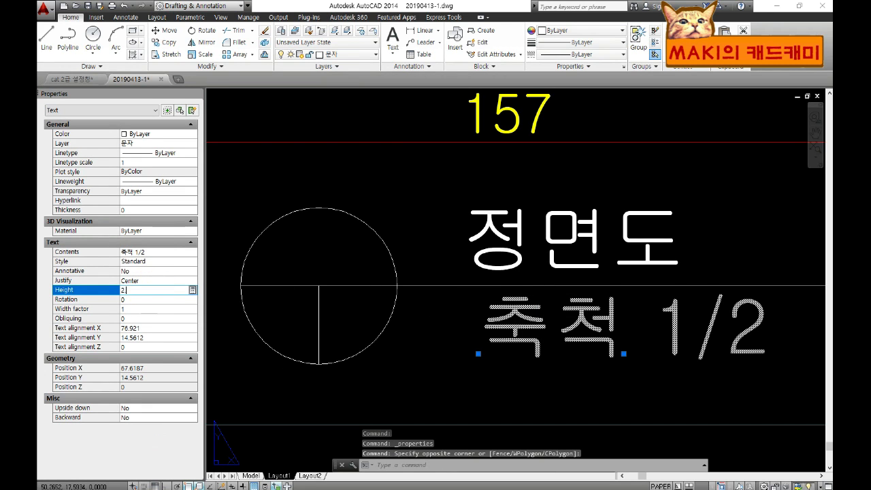
{"action": "key", "text": "Tab"}
{"action": "key", "text": "Escape"}
{"action": "key", "text": "Escape"}
{"action": "key", "text": "Escape"}
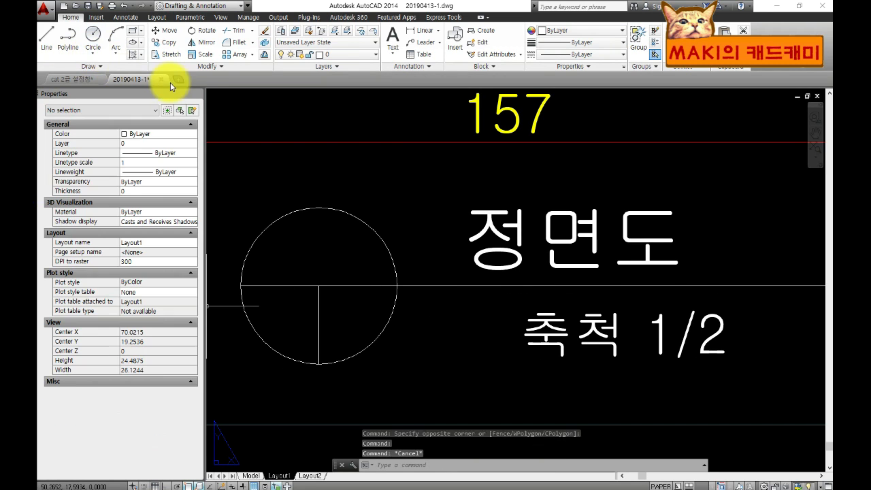
{"action": "left_click", "coordinate": [197, 95]}
Move the 축척 1/2 text about 10 units horizontally toward the free end of the title line, with Ortho on
{"action": "scroll", "coordinate": [370, 191], "scroll_direction": "down", "scroll_amount": 4}
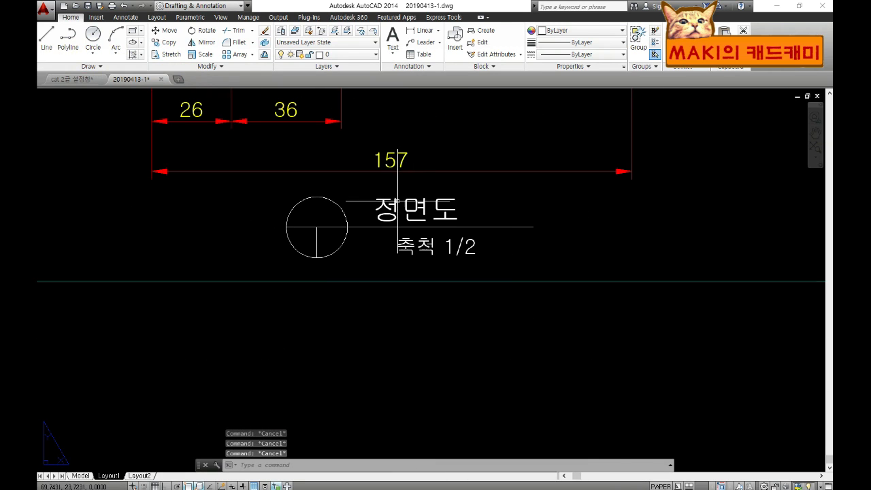
{"action": "middle_click_drag", "start_coordinate": [510, 240], "coordinate": [494, 261]}
{"action": "type", "text": "m"}
{"action": "key", "text": "space"}
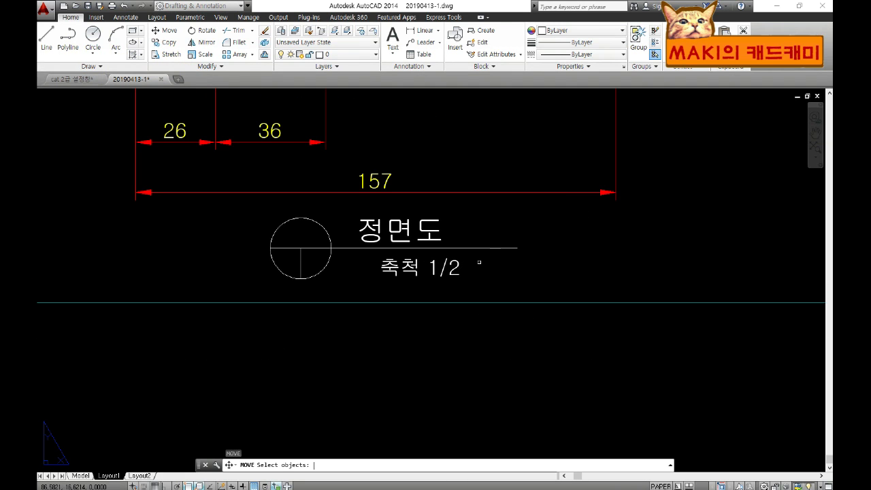
{"action": "left_click", "coordinate": [408, 267]}
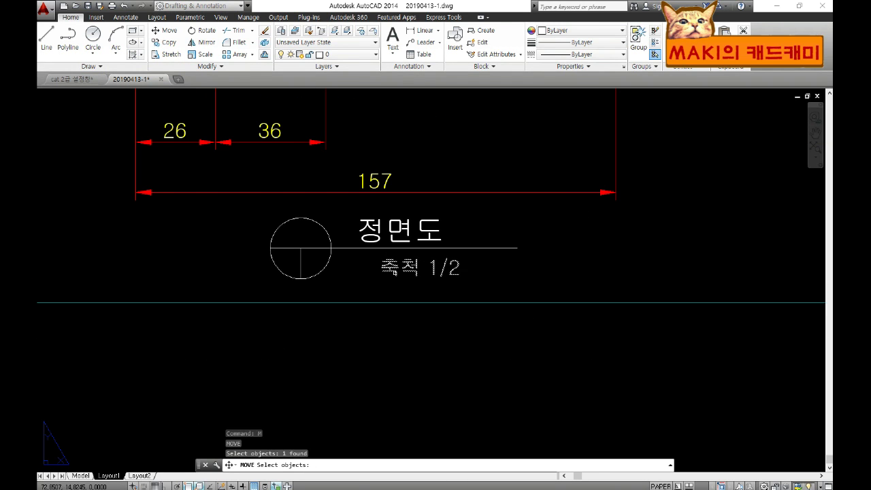
{"action": "key", "text": "space"}
{"action": "left_click", "coordinate": [392, 268]}
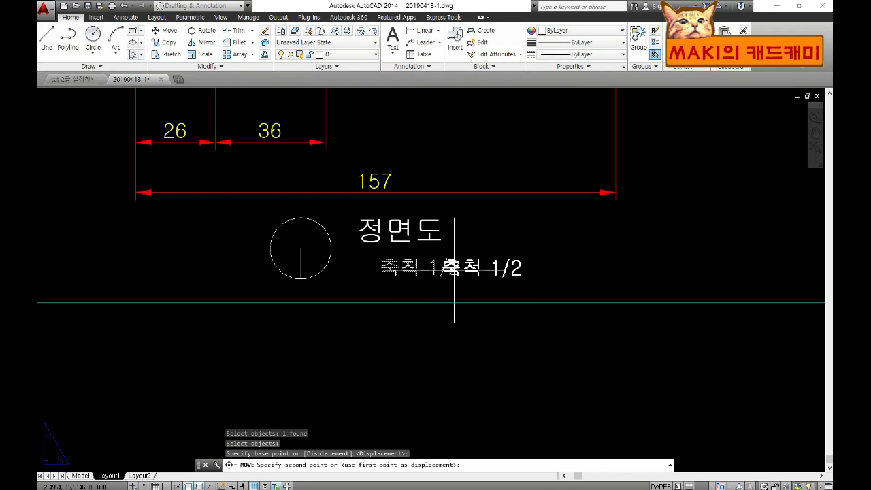
{"action": "key", "text": "F8"}
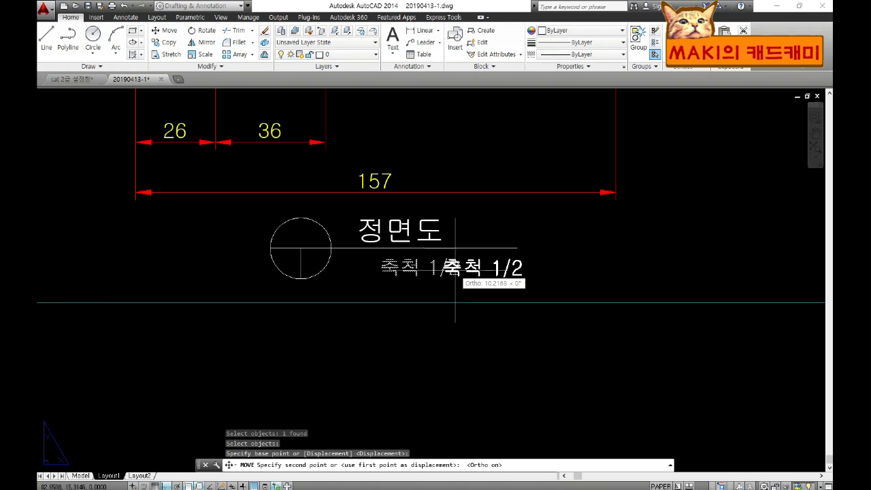
{"action": "left_click", "coordinate": [455, 271]}
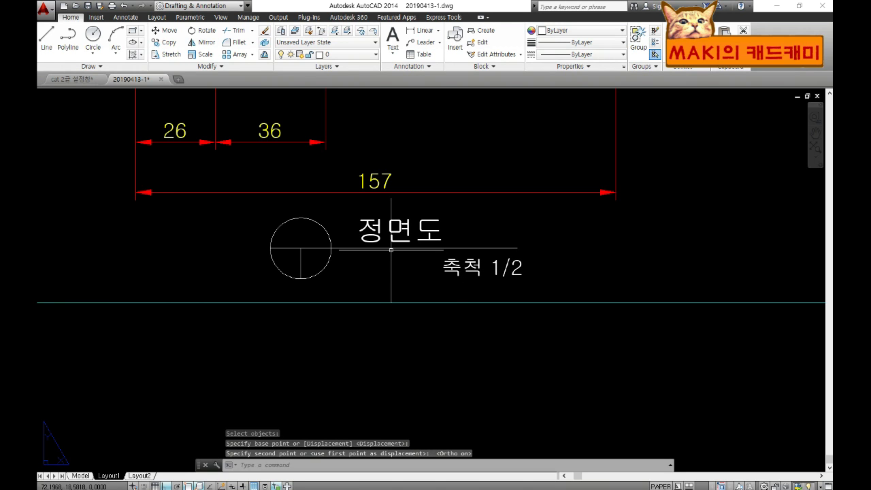
{"action": "key", "text": "Escape"}
{"action": "key", "text": "Escape"}
Copy the complete front view title with its scale text horizontally below the side view and vertically below the top view
{"action": "scroll", "coordinate": [428, 246], "scroll_direction": "up", "scroll_amount": 1}
{"action": "scroll", "coordinate": [417, 229], "scroll_direction": "down", "scroll_amount": 5}
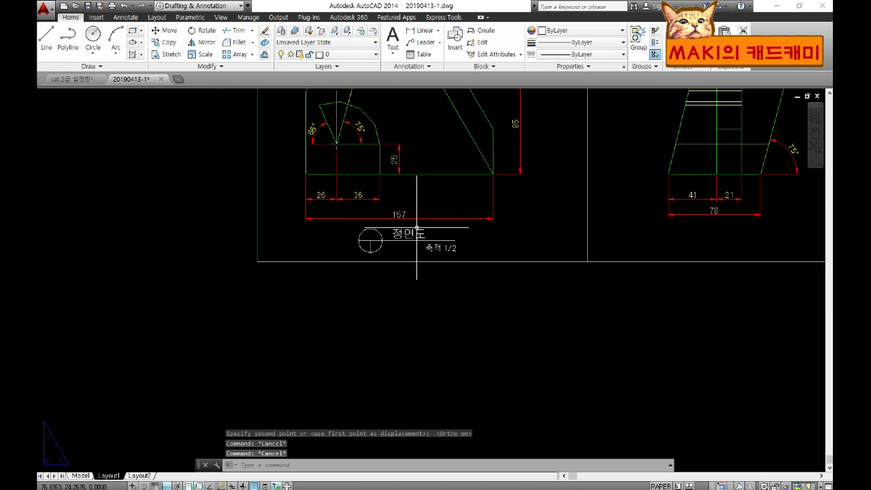
{"action": "middle_click_drag", "start_coordinate": [418, 229], "coordinate": [407, 277]}
{"action": "type", "text": "co"}
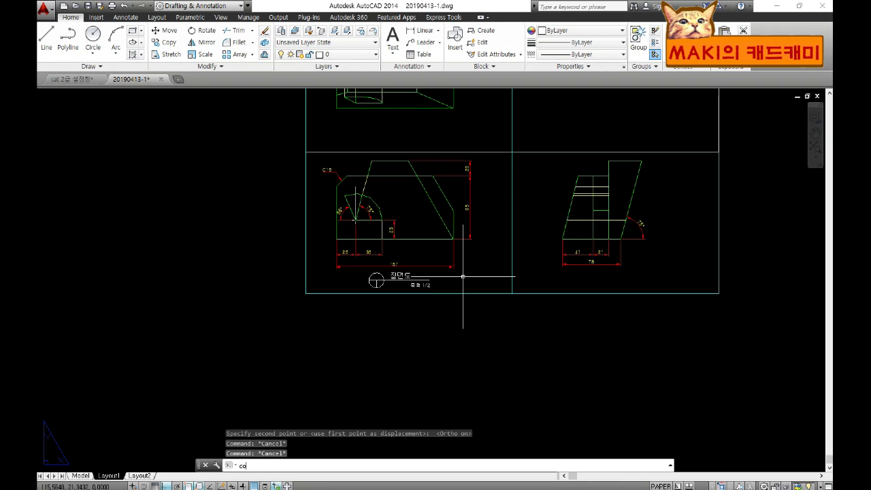
{"action": "key", "text": "Return"}
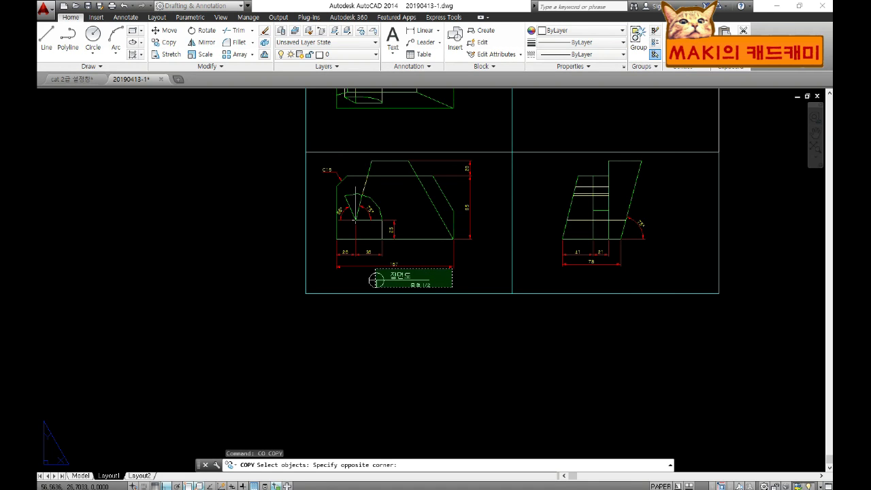
{"action": "left_click", "coordinate": [371, 270]}
{"action": "key", "text": "Return"}
{"action": "left_click", "coordinate": [376, 280]}
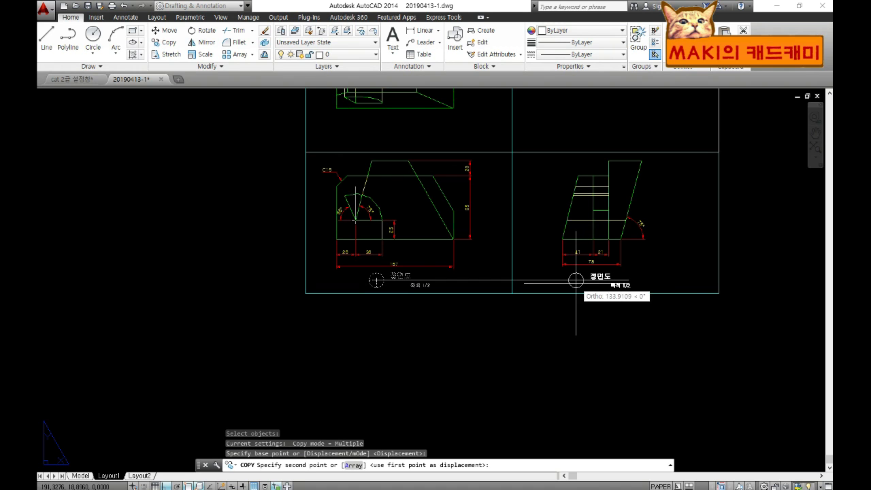
{"action": "left_click", "coordinate": [577, 280]}
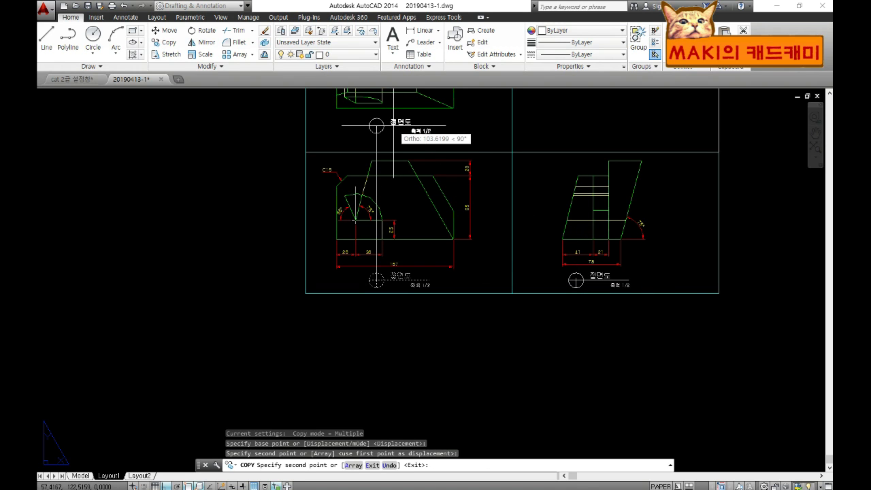
{"action": "key", "text": "Escape"}
{"action": "key", "text": "Escape"}
Change the copied title below the top view to 평면도 using DDEDIT
{"action": "scroll", "coordinate": [418, 171], "scroll_direction": "up", "scroll_amount": 3}
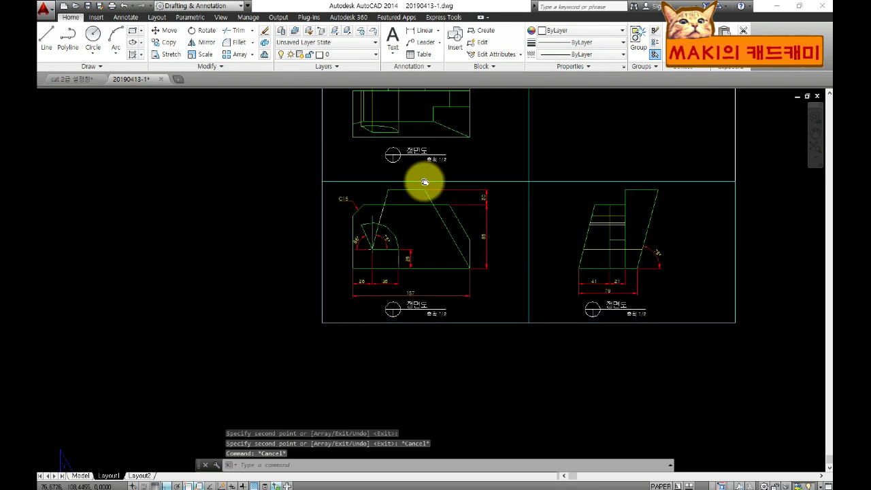
{"action": "scroll", "coordinate": [432, 184], "scroll_direction": "up", "scroll_amount": 4}
{"action": "type", "text": "d"}
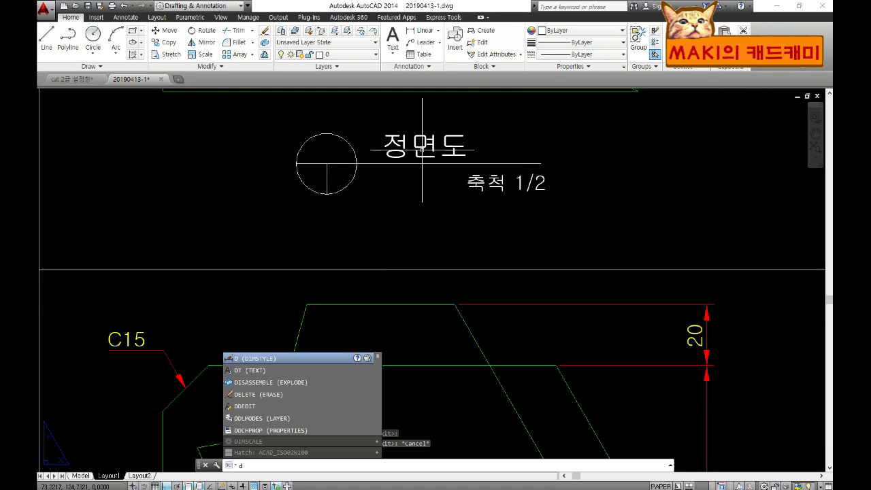
{"action": "type", "text": "deditr"}
{"action": "key", "text": "Return"}
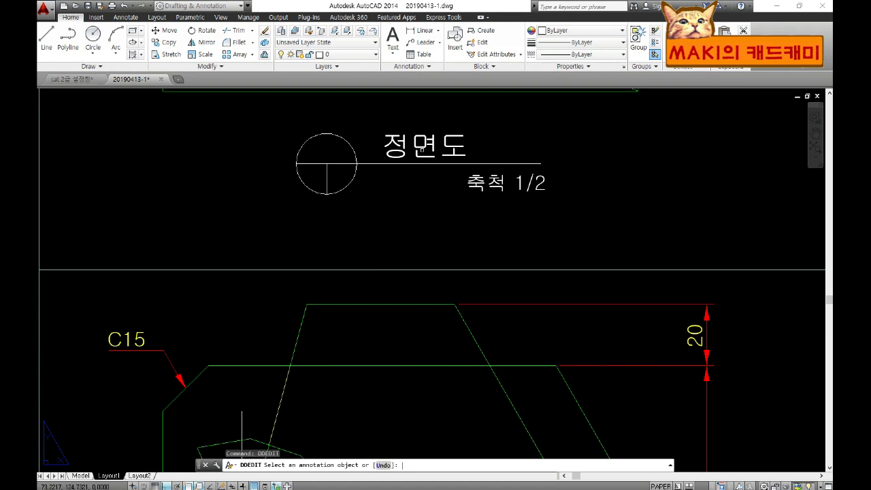
{"action": "scroll", "coordinate": [429, 153], "scroll_direction": "down", "scroll_amount": 4}
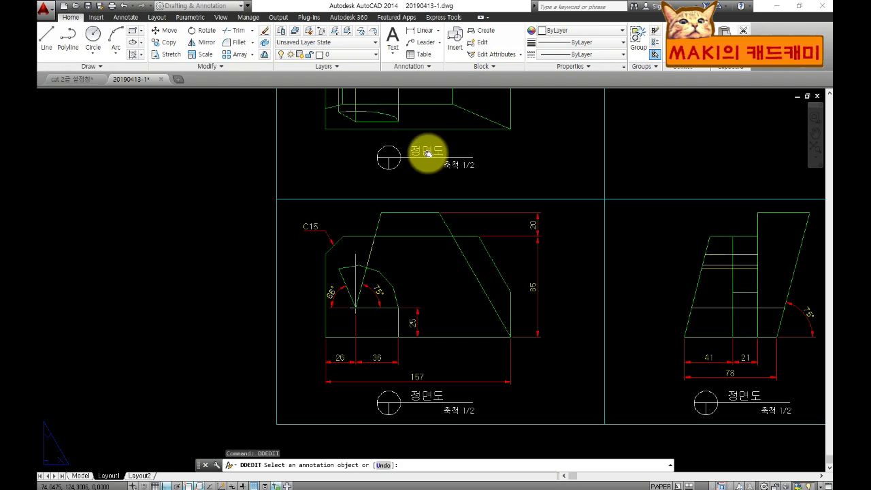
{"action": "left_click", "coordinate": [428, 151]}
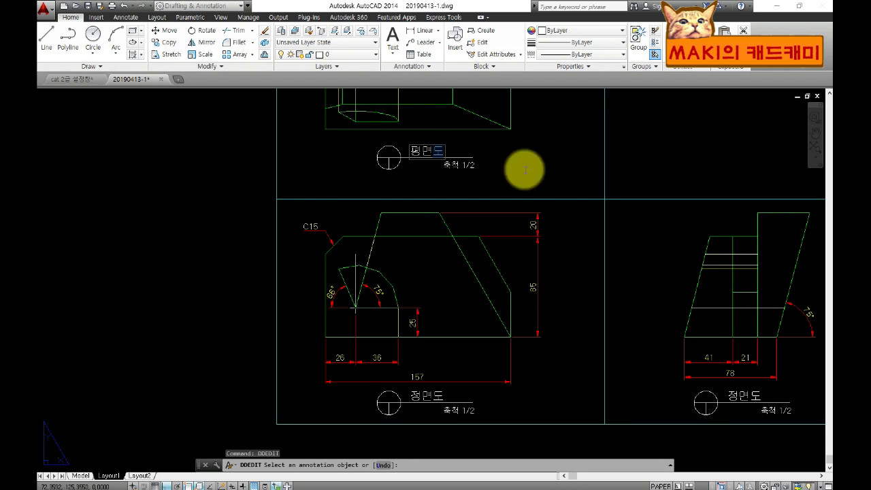
Change the copied title below the side view to 우측면도 using DDEDIT
{"action": "left_click", "coordinate": [744, 393]}
{"action": "left_click", "coordinate": [738, 396]}
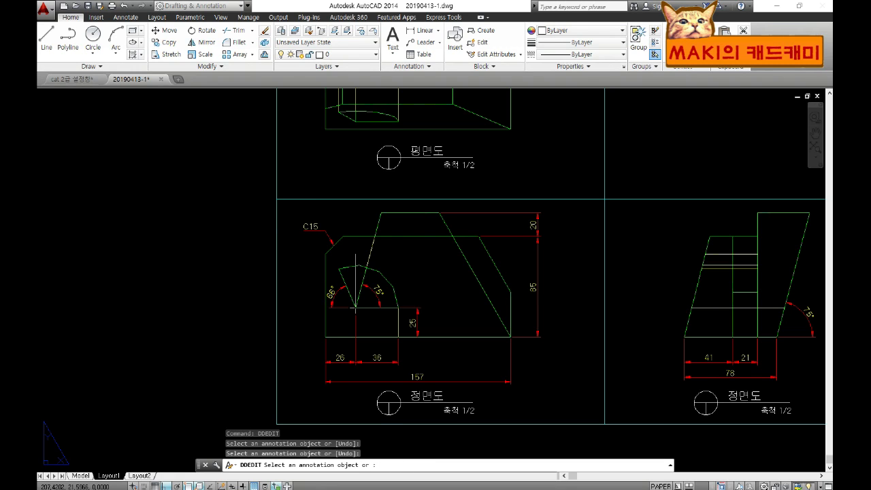
{"action": "left_click", "coordinate": [720, 367]}
{"action": "type", "text": "우"}
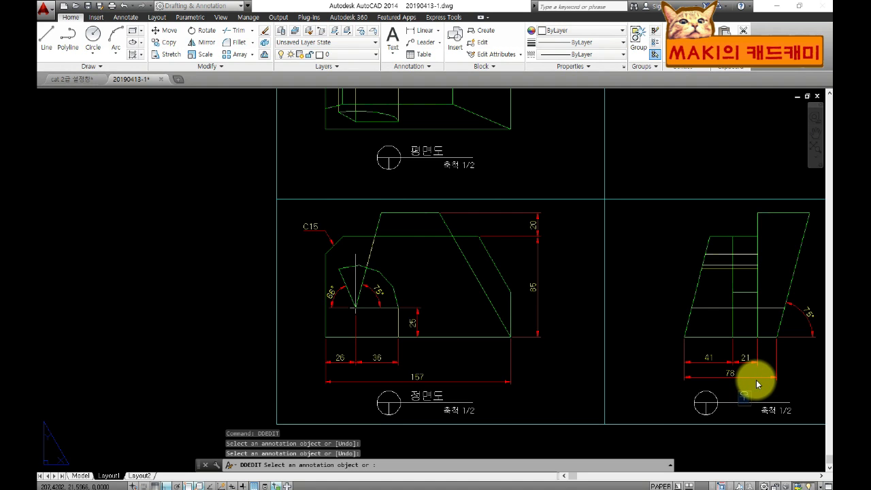
{"action": "type", "text": "측면도"}
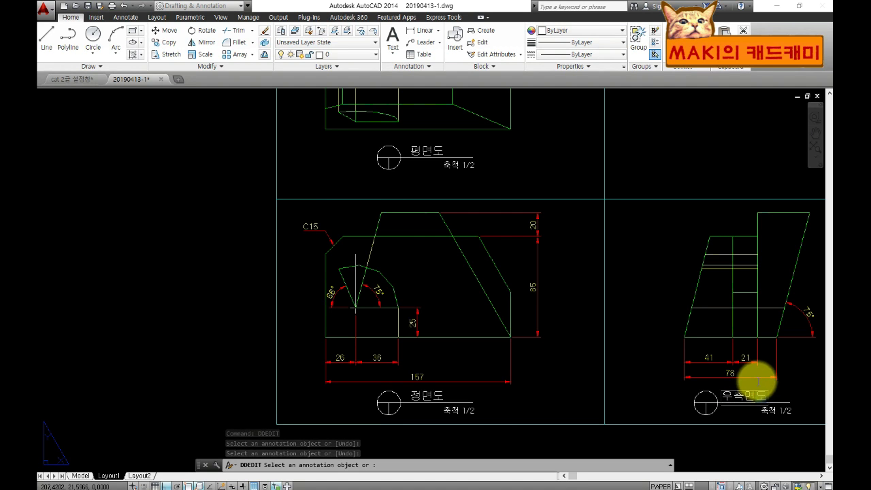
{"action": "key", "text": "Return"}
{"action": "left_click", "coordinate": [668, 343]}
{"action": "scroll", "coordinate": [665, 341], "scroll_direction": "down", "scroll_amount": 4}
{"action": "key", "text": "Escape"}
{"action": "key", "text": "Escape"}
{"action": "middle_click_drag", "start_coordinate": [659, 328], "coordinate": [515, 338]}
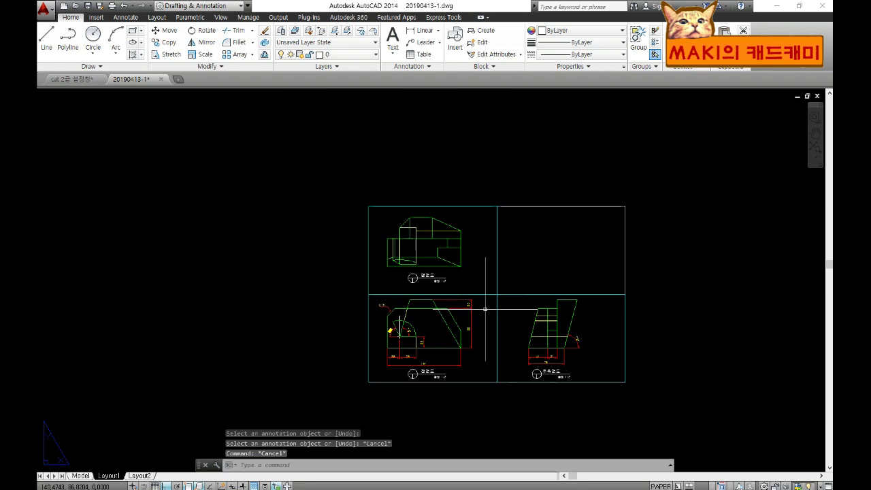
Freeze the 뷰포트 layer in all viewports to hide the viewport frames
{"action": "left_click", "coordinate": [372, 60]}
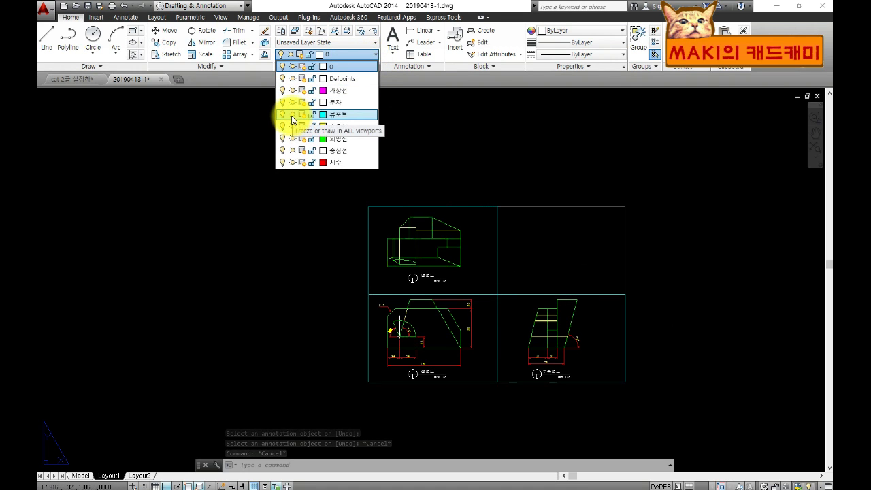
{"action": "left_click", "coordinate": [292, 119]}
{"action": "scroll", "coordinate": [578, 234], "scroll_direction": "up", "scroll_amount": 3}
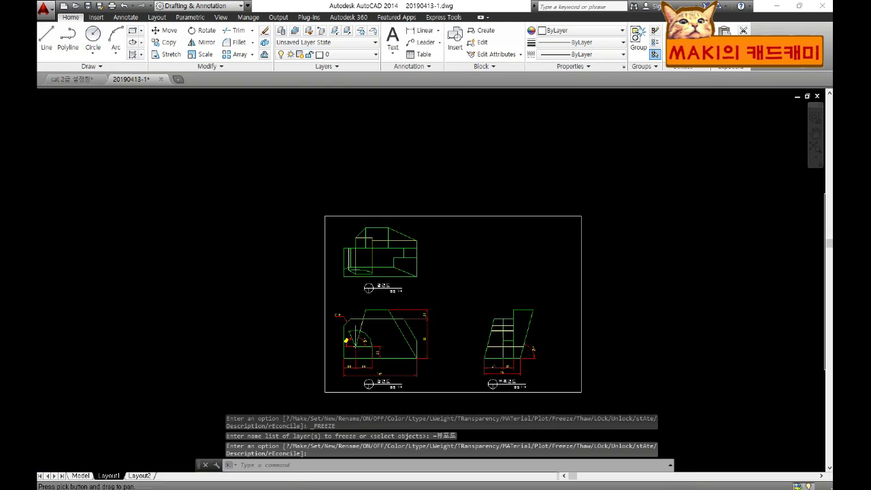
{"action": "key", "text": "Return"}
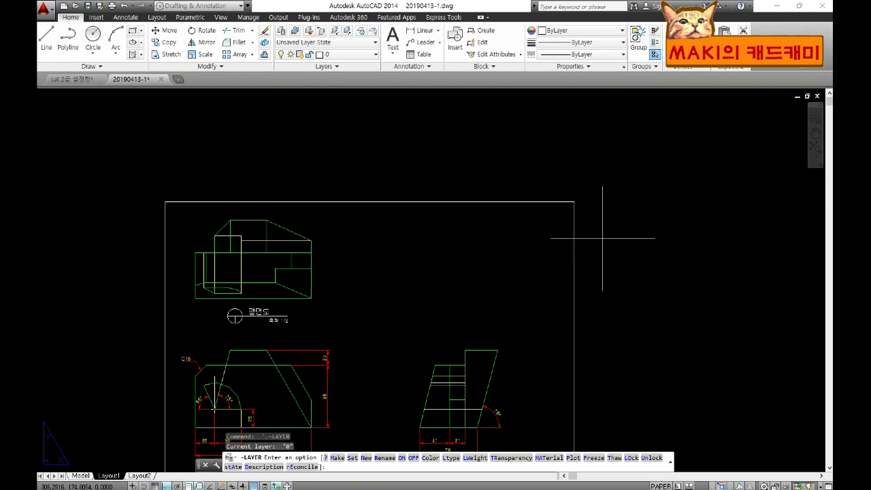
{"action": "key", "text": "Escape"}
Explode the outer border rectangle on the layout into separate lines
{"action": "type", "text": "x"}
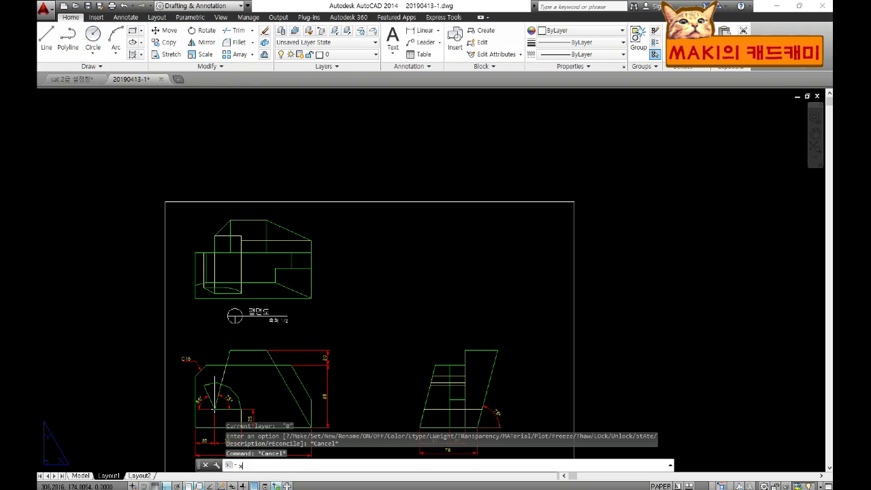
{"action": "key", "text": "Return"}
{"action": "left_click", "coordinate": [590, 225]}
{"action": "left_click", "coordinate": [568, 200]}
{"action": "key", "text": "Return"}
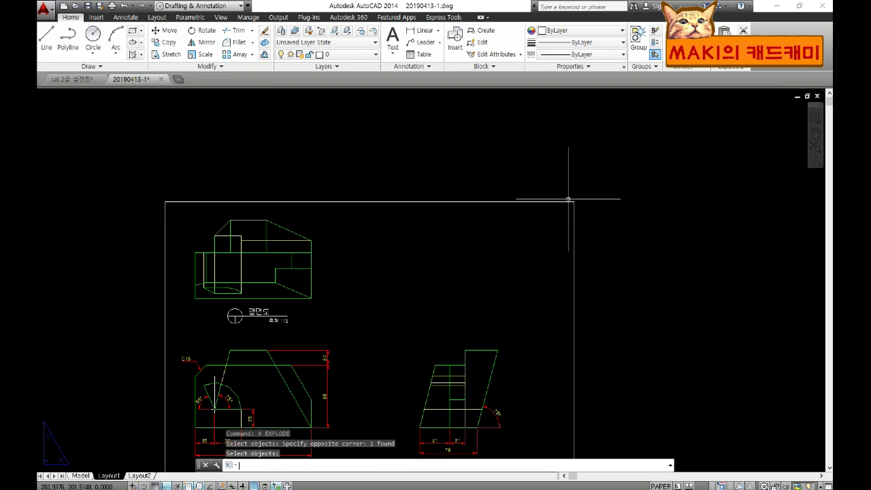
Offset the border's right vertical edge 30 inward for the title block
{"action": "type", "text": "o"}
{"action": "key", "text": "Return"}
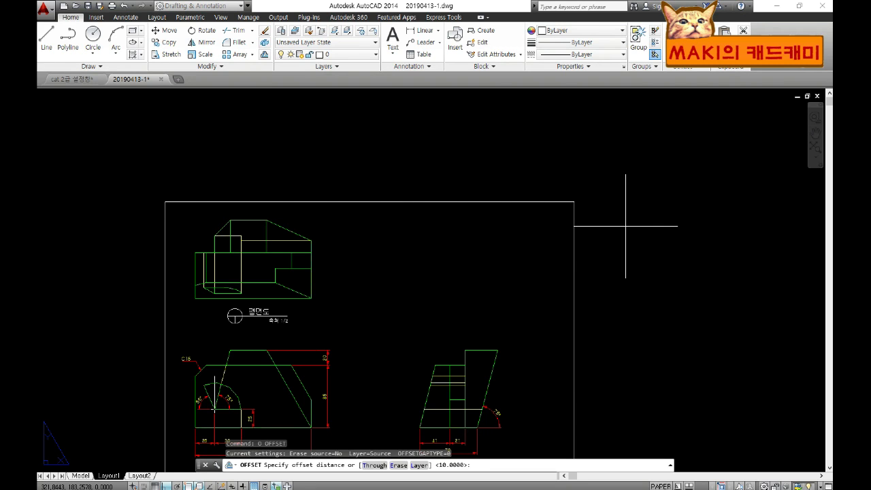
{"action": "key", "text": "Return"}
{"action": "left_click", "coordinate": [575, 227]}
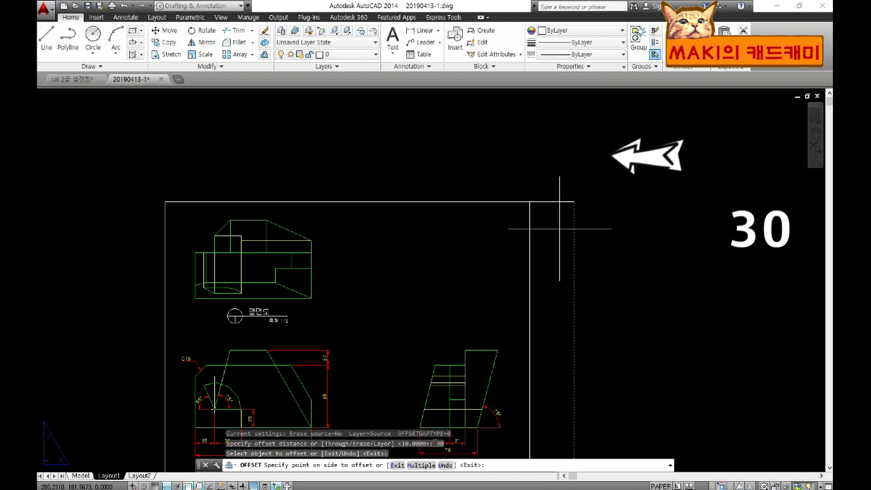
{"action": "left_click", "coordinate": [564, 195]}
{"action": "key", "text": "Return"}
Offset the new vertical title block line a further 25 toward the top view
{"action": "key", "text": "Return"}
{"action": "type", "text": "25"}
{"action": "key", "text": "Return"}
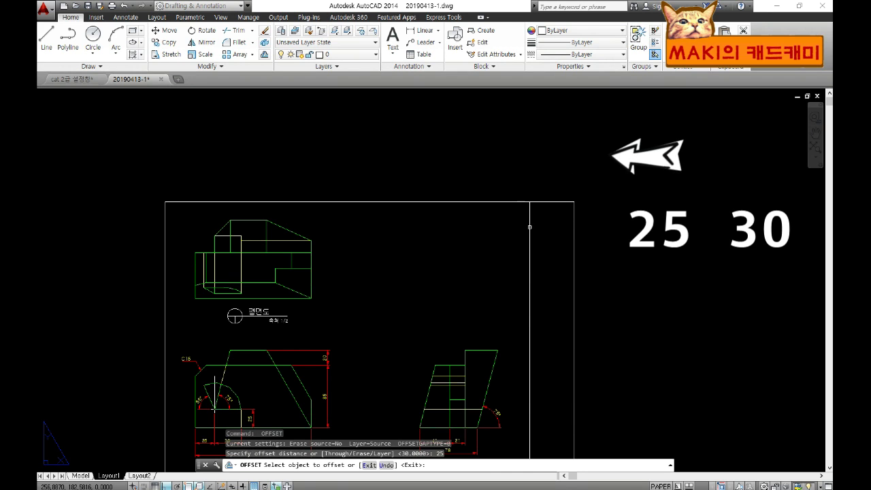
{"action": "left_click", "coordinate": [529, 207]}
{"action": "left_click", "coordinate": [510, 218]}
{"action": "key", "text": "Return"}
Offset the border's top edge downward three times in succession at 8 spacing to form the title block rows
{"action": "key", "text": "Return"}
{"action": "type", "text": "8"}
{"action": "key", "text": "Return"}
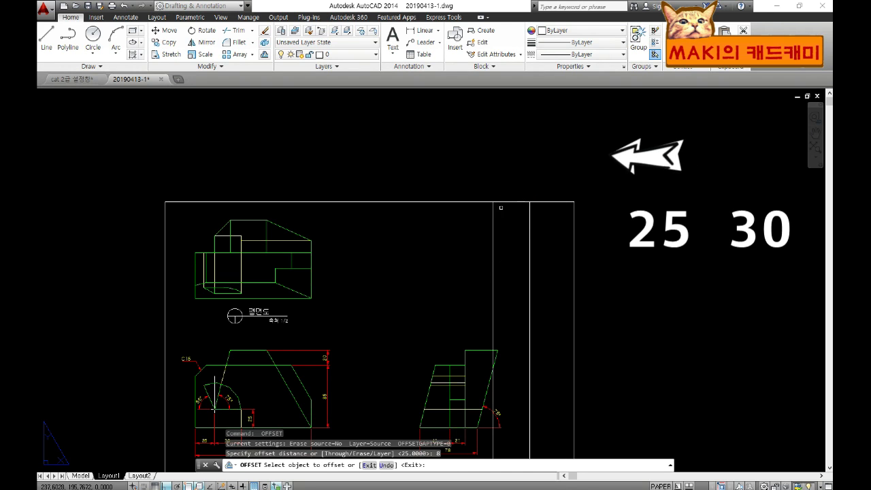
{"action": "left_click", "coordinate": [484, 202]}
{"action": "left_click", "coordinate": [480, 213]}
{"action": "left_click", "coordinate": [480, 212]}
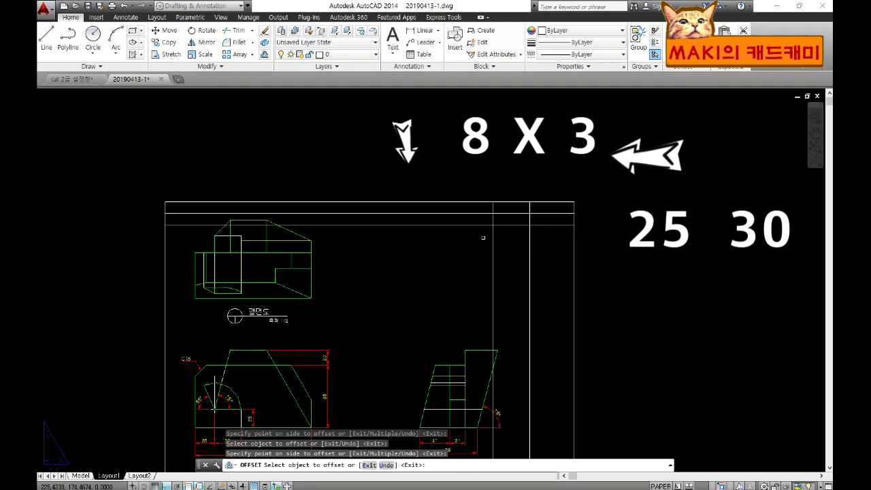
{"action": "left_click", "coordinate": [480, 225]}
{"action": "left_click", "coordinate": [480, 225]}
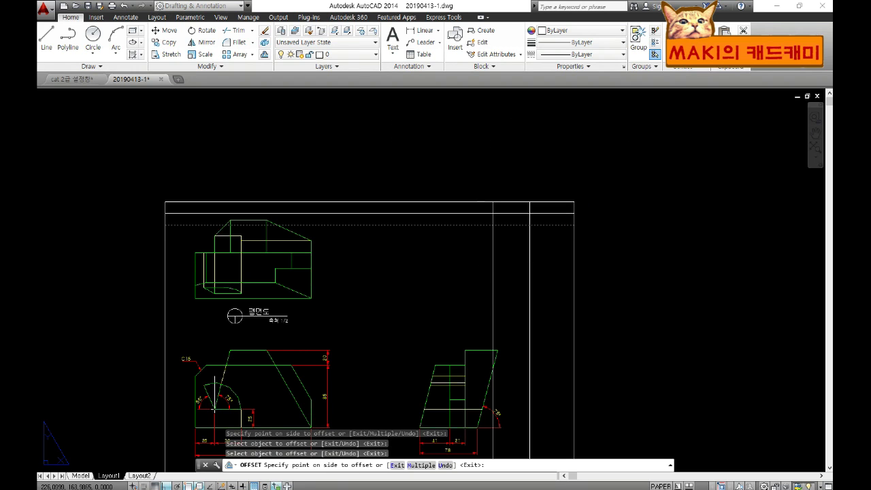
{"action": "left_click", "coordinate": [463, 253]}
{"action": "key", "text": "Escape"}
Trim the offset lines beyond the innermost vertical and lowest horizontal lines, leaving a two-column, three-row table in the border's upper right corner
{"action": "type", "text": "tr"}
{"action": "key", "text": "Return"}
{"action": "left_click", "coordinate": [514, 261]}
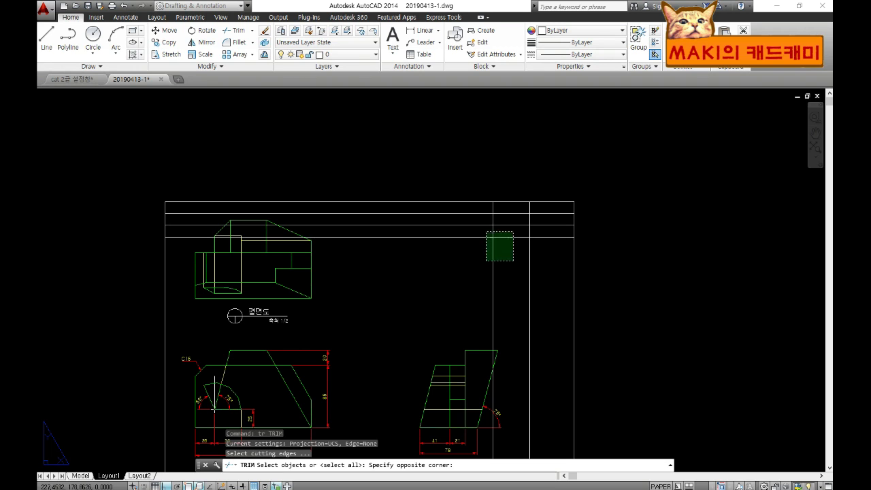
{"action": "left_click", "coordinate": [486, 235]}
{"action": "key", "text": "Return"}
{"action": "left_click", "coordinate": [564, 269]}
{"action": "left_click", "coordinate": [460, 253]}
{"action": "left_click", "coordinate": [453, 207]}
{"action": "key", "text": "Escape"}
{"action": "key", "text": "Escape"}
Copy the top view's 평면도 text into the table's top left cell, with Ortho off while placing it
{"action": "scroll", "coordinate": [490, 285], "scroll_direction": "up", "scroll_amount": 2}
{"action": "middle_click_drag", "start_coordinate": [490, 285], "coordinate": [535, 216]}
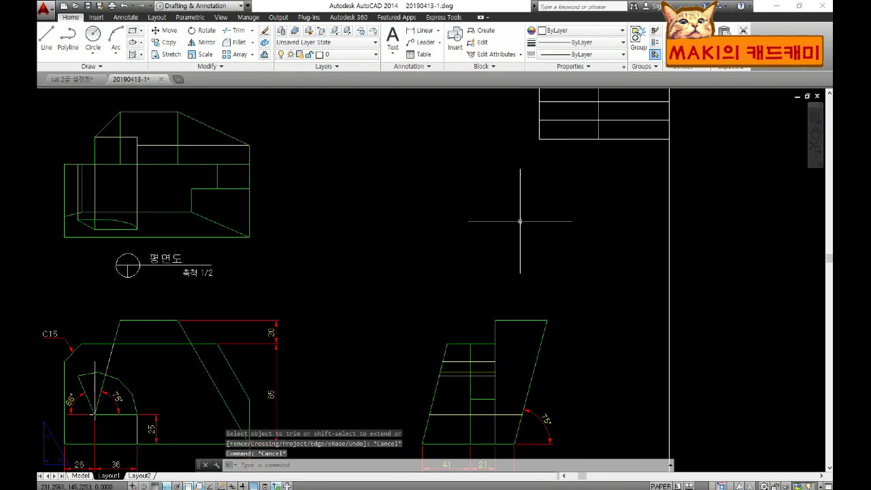
{"action": "type", "text": "co"}
{"action": "key", "text": "Return"}
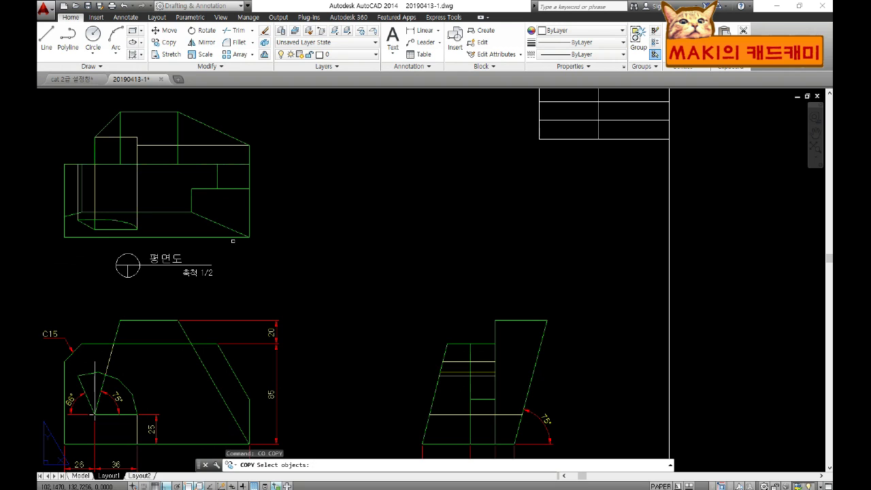
{"action": "left_click", "coordinate": [166, 260]}
{"action": "key", "text": "Return"}
{"action": "left_click", "coordinate": [164, 265]}
{"action": "scroll", "coordinate": [514, 225], "scroll_direction": "down", "scroll_amount": 2}
{"action": "middle_click_drag", "start_coordinate": [515, 225], "coordinate": [478, 310]}
{"action": "key", "text": "F8"}
{"action": "scroll", "coordinate": [521, 243], "scroll_direction": "up", "scroll_amount": 6}
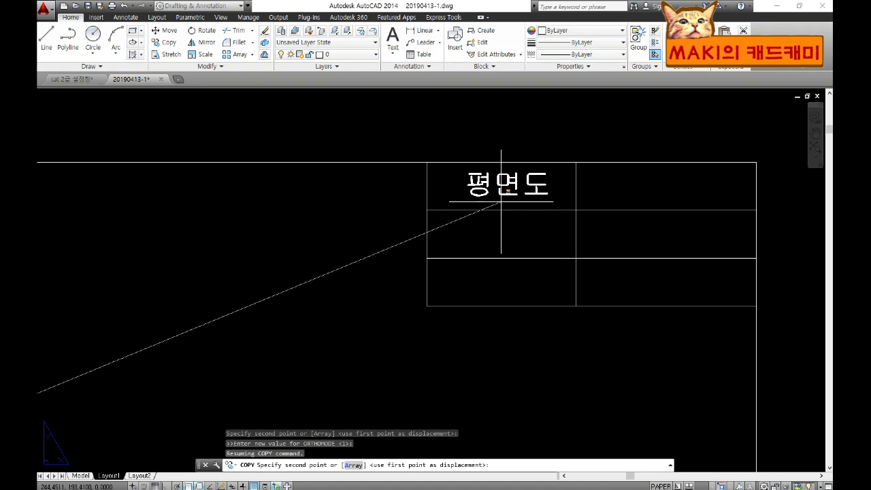
{"action": "left_click", "coordinate": [501, 202]}
{"action": "key", "text": "Escape"}
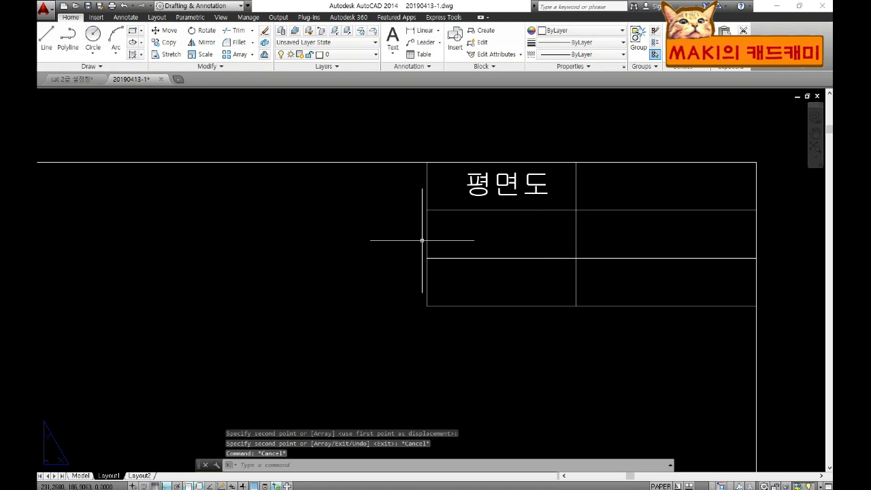
Copy the cell's 평면도 text into the two cells below, using the row line endpoints as reference points
{"action": "type", "text": "co"}
{"action": "key", "text": "Return"}
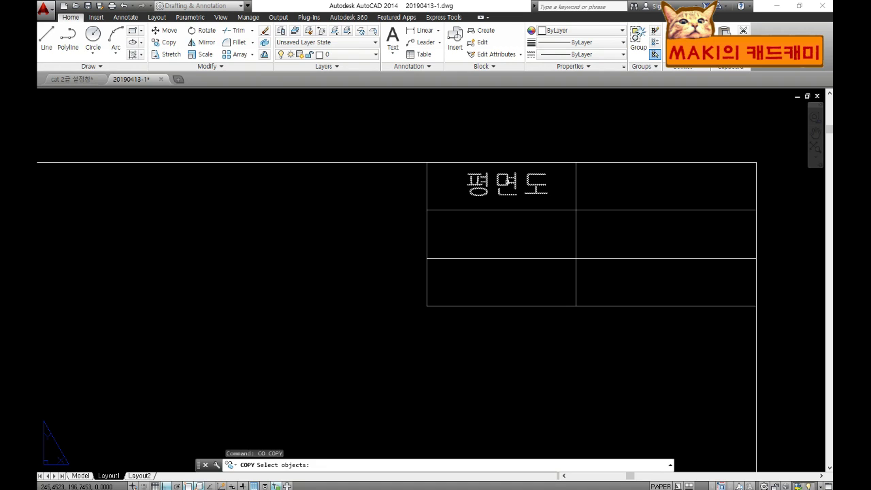
{"action": "key", "text": "Return"}
{"action": "left_click", "coordinate": [426, 211]}
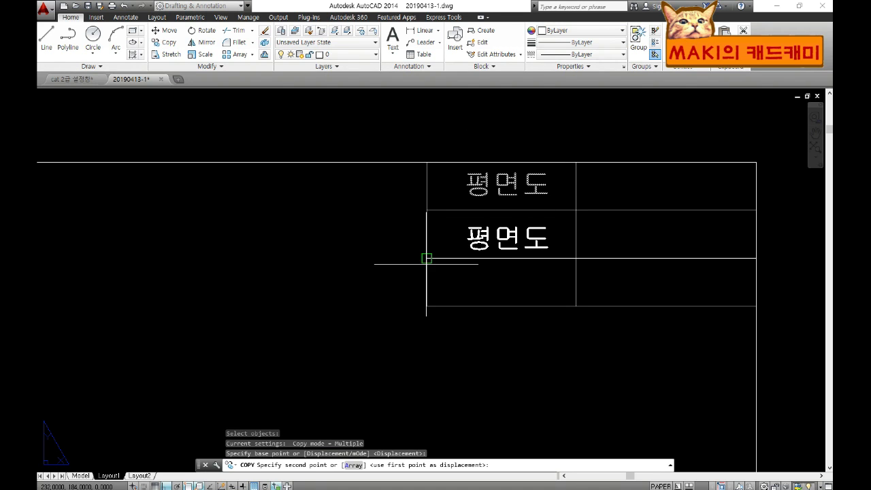
{"action": "left_click", "coordinate": [426, 260]}
{"action": "left_click", "coordinate": [425, 305]}
{"action": "key", "text": "Return"}
Copy the three first-column texts horizontally about 26 units into the table's second column
{"action": "key", "text": "Return"}
{"action": "left_click", "coordinate": [458, 167]}
{"action": "left_click", "coordinate": [571, 299]}
{"action": "key", "text": "Return"}
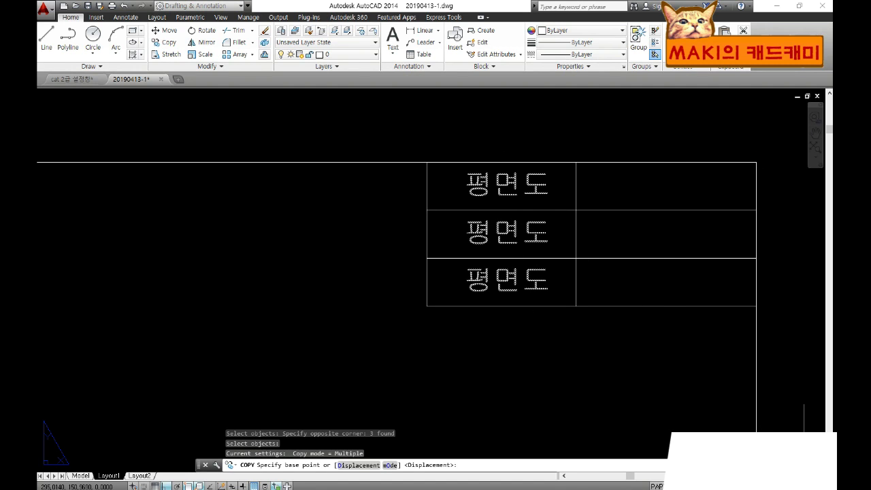
{"action": "left_click", "coordinate": [510, 231]}
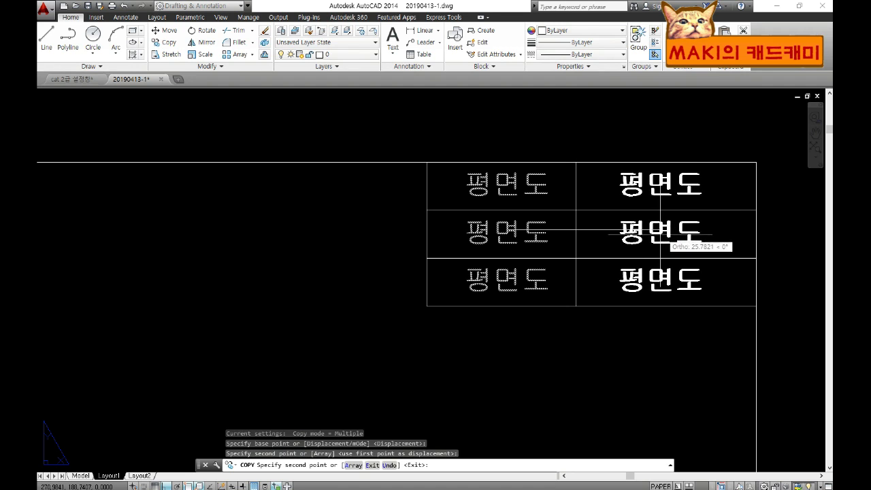
{"action": "key", "text": "Escape"}
{"action": "key", "text": "Escape"}
{"action": "key", "text": "Escape"}
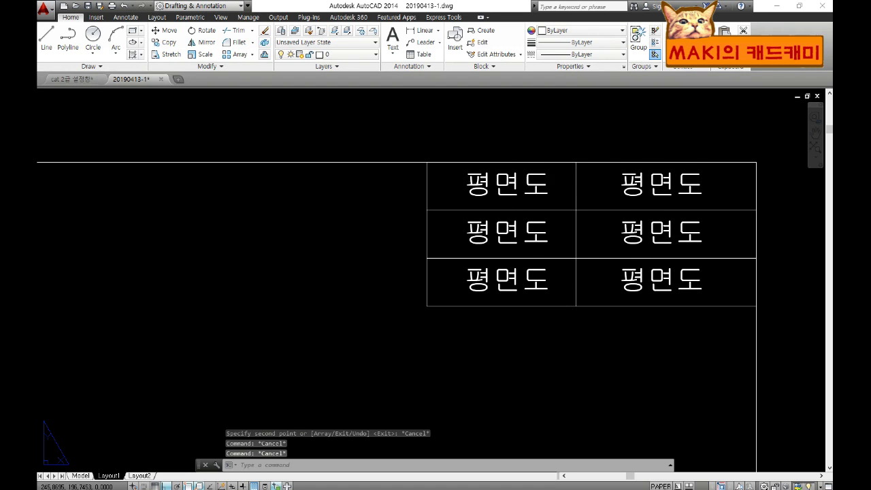
{"action": "left_click", "coordinate": [509, 182]}
{"action": "double_click", "coordinate": [559, 193]}
{"action": "key", "text": "Escape"}
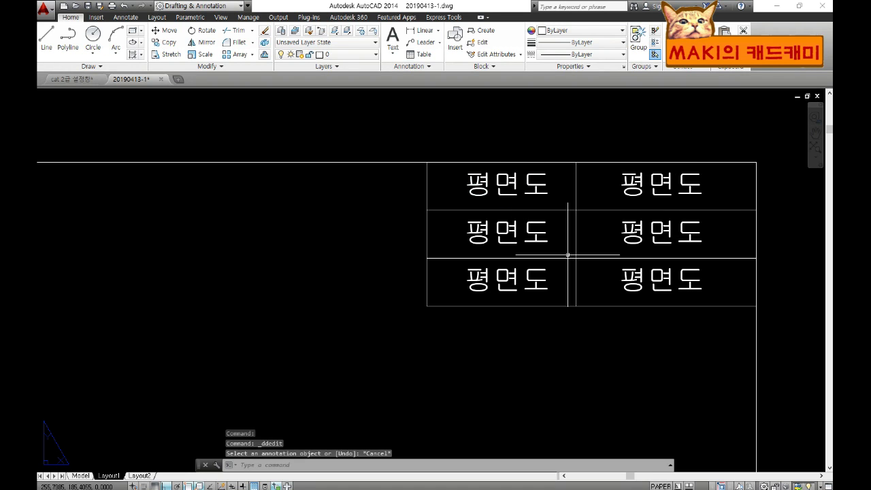
Change the text in the table's top left cell to 수험번호 using DDEDIT
{"action": "type", "text": "ddedit"}
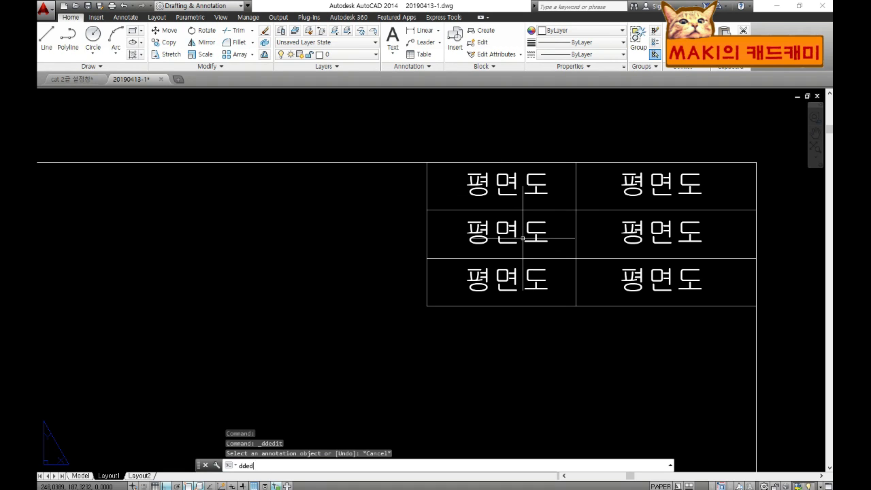
{"action": "key", "text": "Return"}
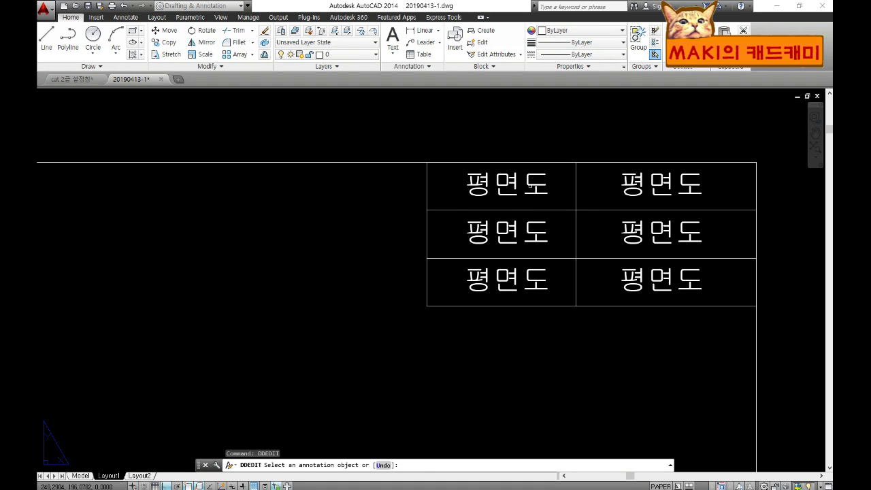
{"action": "left_click", "coordinate": [632, 228]}
{"action": "type", "text": "tn"}
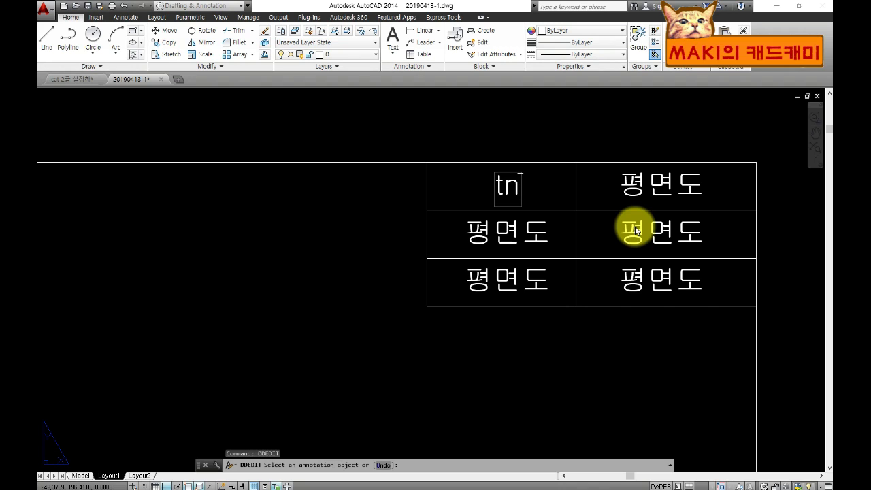
{"action": "type", "text": "험번호"}
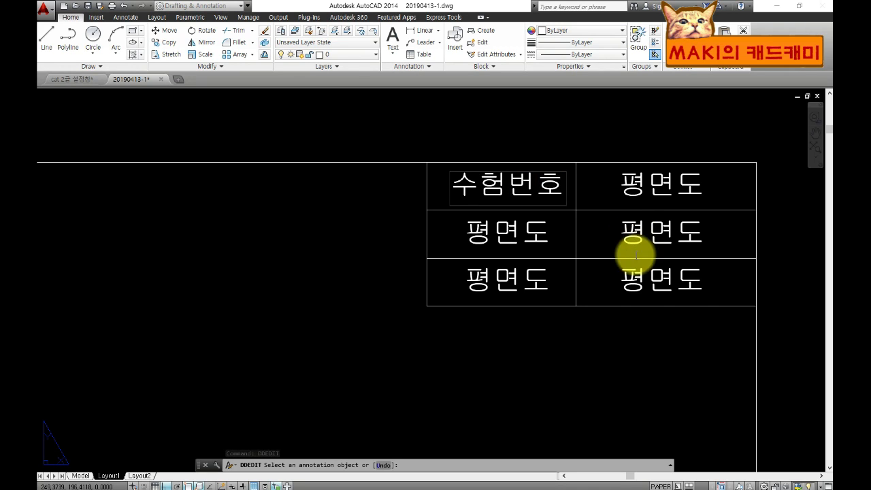
Change the first column's second row text to 이름 and its third row text to 일자
{"action": "left_click", "coordinate": [535, 233]}
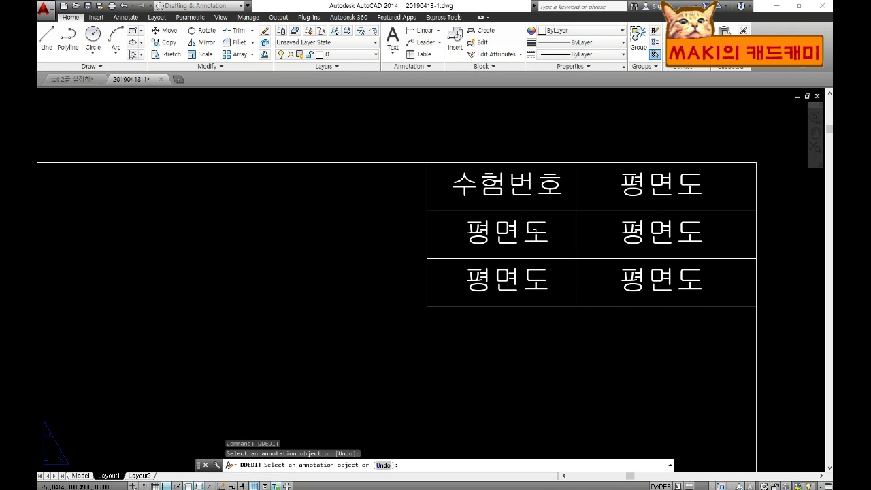
{"action": "left_click", "coordinate": [534, 231]}
{"action": "type", "text": "이름"}
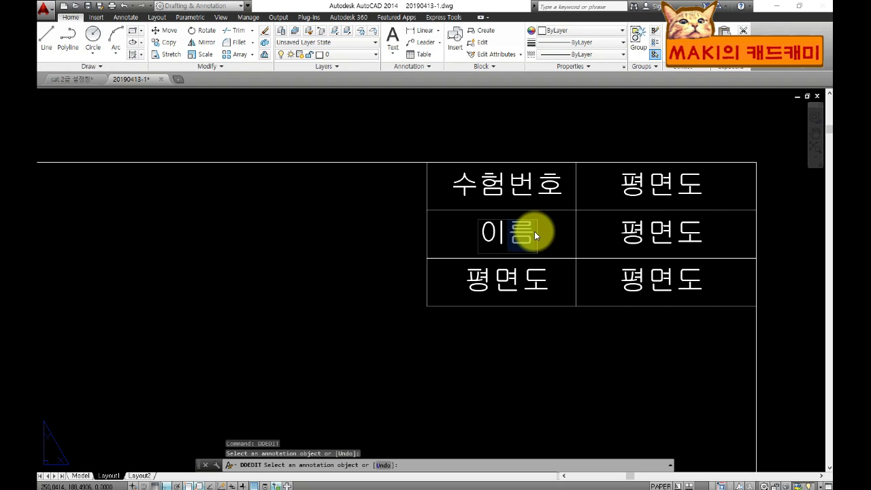
{"action": "left_click", "coordinate": [541, 279]}
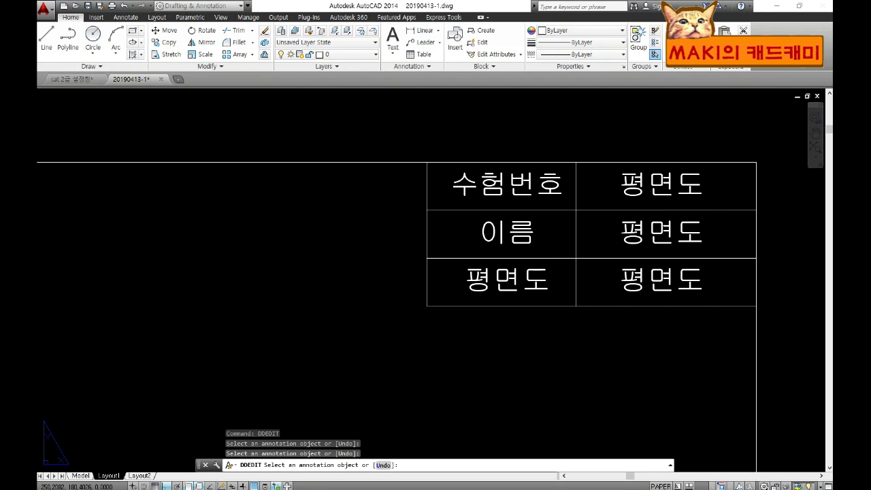
{"action": "left_click", "coordinate": [534, 280]}
{"action": "type", "text": "일자"}
{"action": "left_click", "coordinate": [581, 231]}
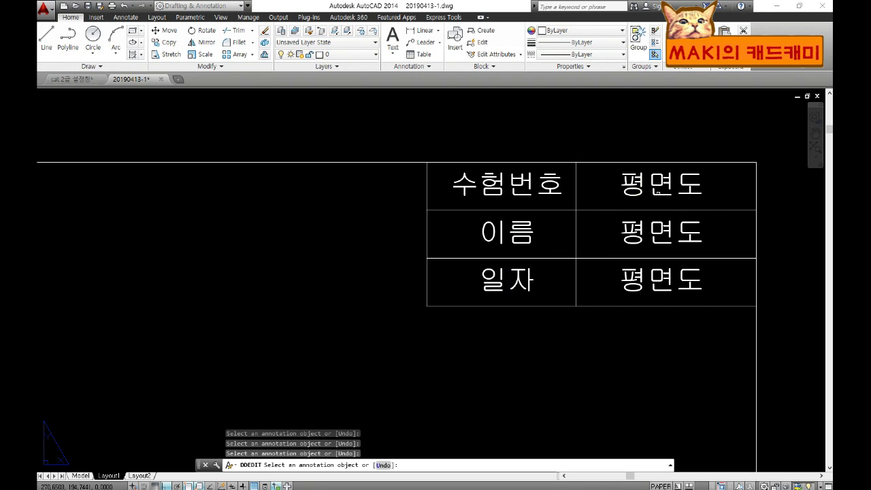
Replace the table's second-column text in the 수험번호 row with the exam number and in the 이름 row with 000
{"action": "left_click", "coordinate": [671, 229]}
{"action": "type", "text": "123456789"}
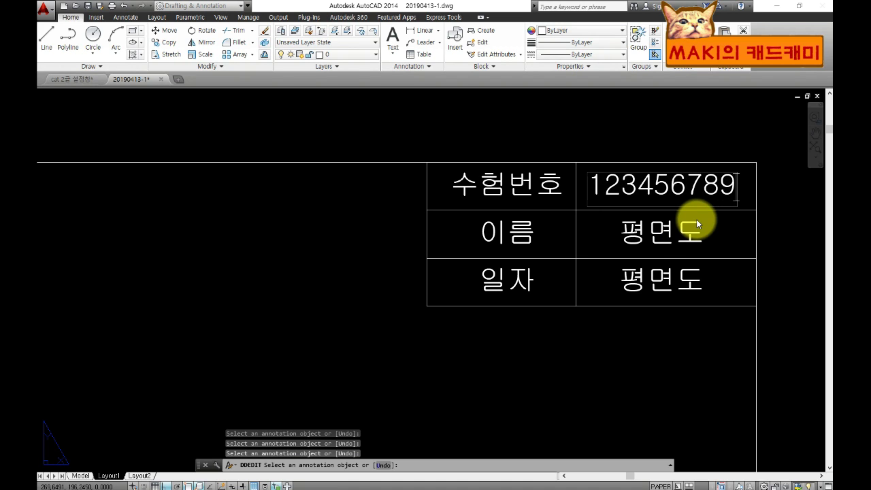
{"action": "key", "text": "Return"}
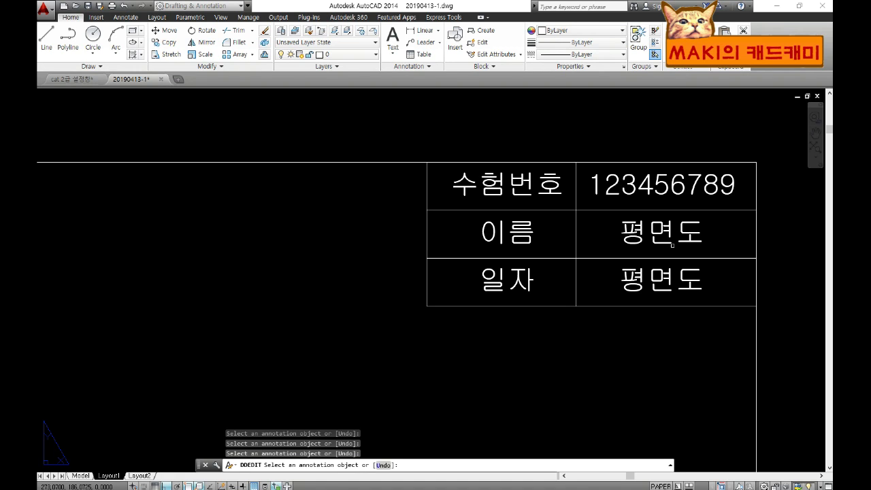
{"action": "left_click", "coordinate": [671, 241]}
{"action": "type", "text": "000"}
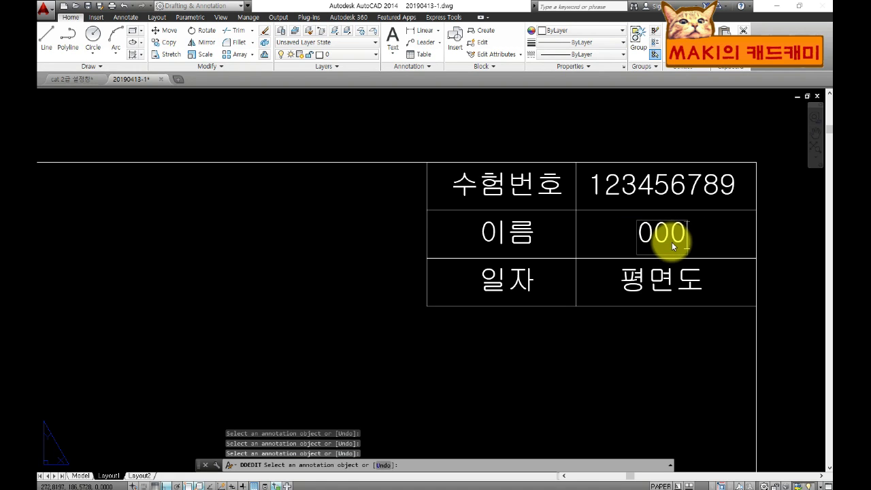
{"action": "key", "text": "Return"}
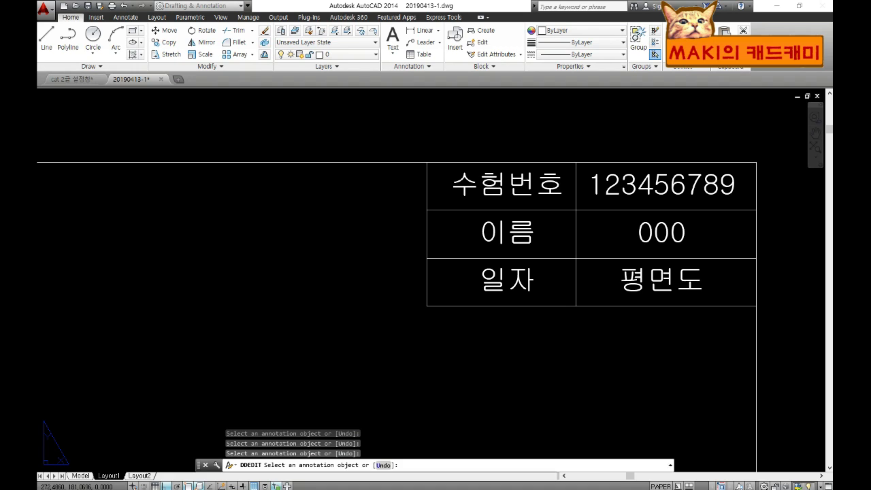
Change the second-column text in the 일자 row to 2020.00.00 and finish text editing
{"action": "left_click", "coordinate": [698, 291]}
{"action": "type", "text": "20"}
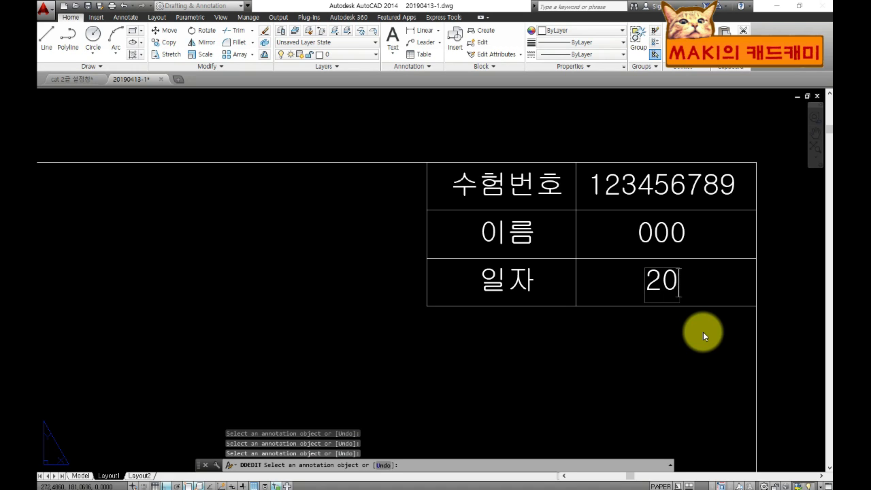
{"action": "type", "text": "20.0."}
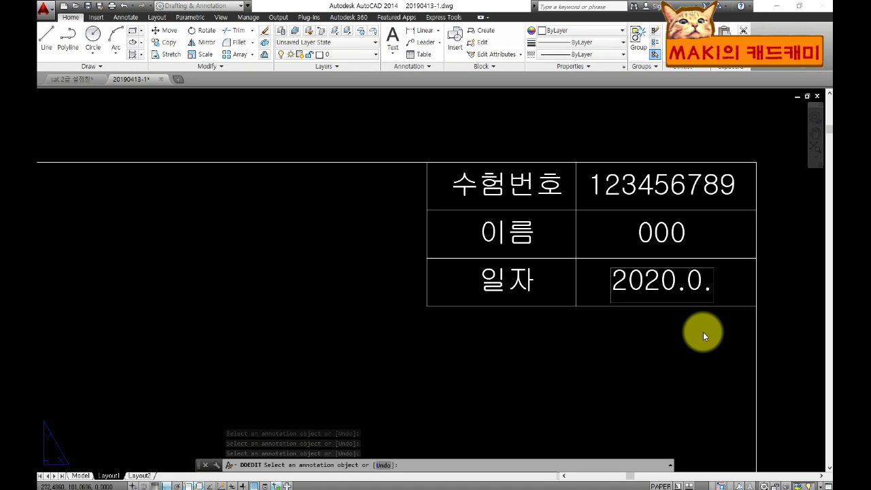
{"action": "key", "text": "BackSpace"}
{"action": "type", "text": "0.00"}
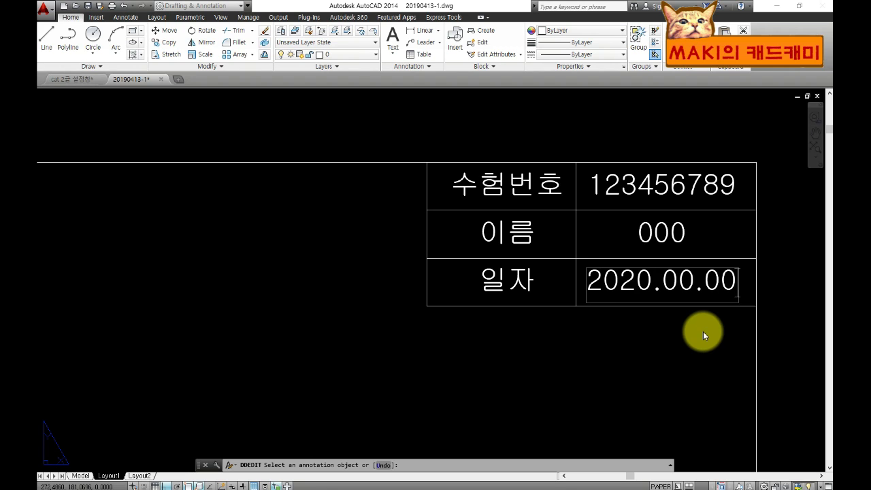
{"action": "left_click", "coordinate": [709, 355]}
{"action": "key", "text": "Escape"}
{"action": "key", "text": "Escape"}
{"action": "left_click", "coordinate": [663, 231]}
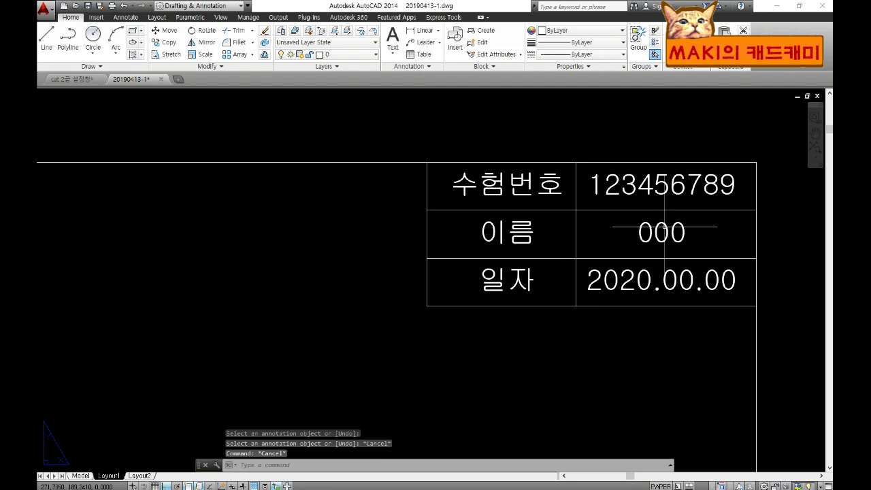
{"action": "key", "text": "Escape"}
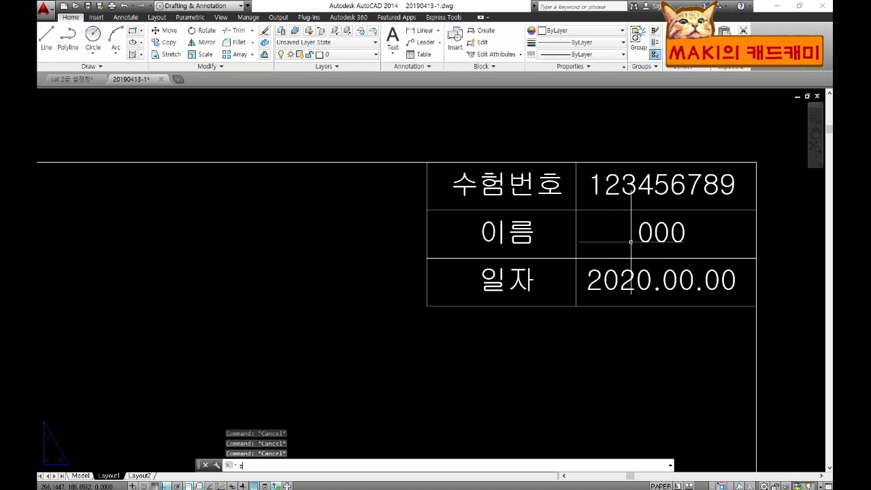
Review the whole Layout1 sheet and compare its views, dimensions and linetypes side by side with the 20190413-1.pdf drawing
{"action": "key", "text": "Return"}
{"action": "type", "text": "a"}
{"action": "key", "text": "Return"}
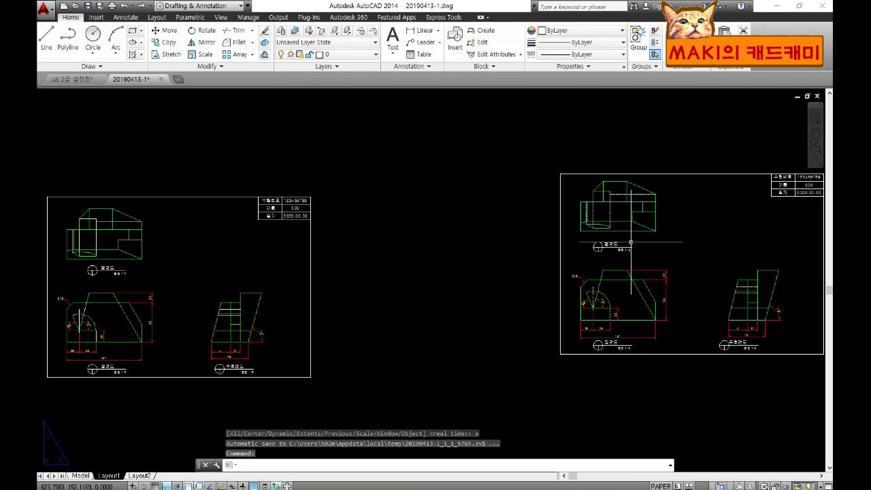
{"action": "middle_click_drag", "start_coordinate": [349, 260], "coordinate": [575, 237]}
{"action": "scroll", "coordinate": [320, 254], "scroll_direction": "up", "scroll_amount": 2}
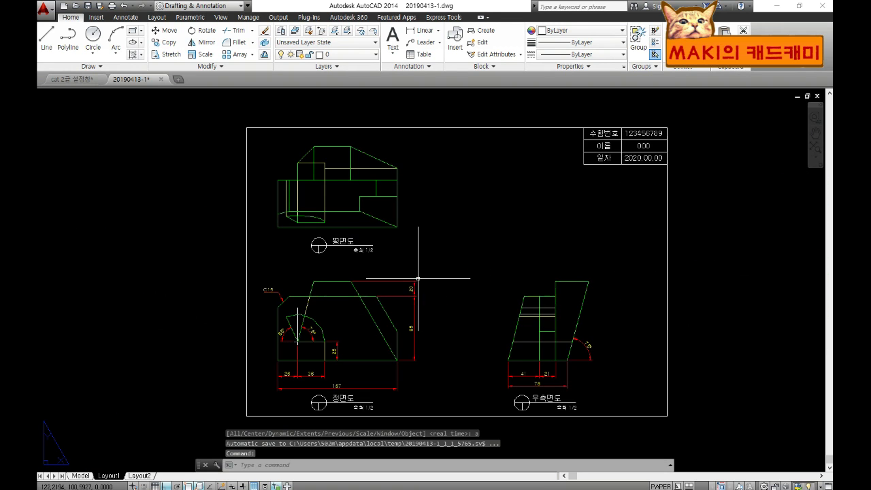
{"action": "middle_click_drag", "start_coordinate": [418, 278], "coordinate": [415, 268]}
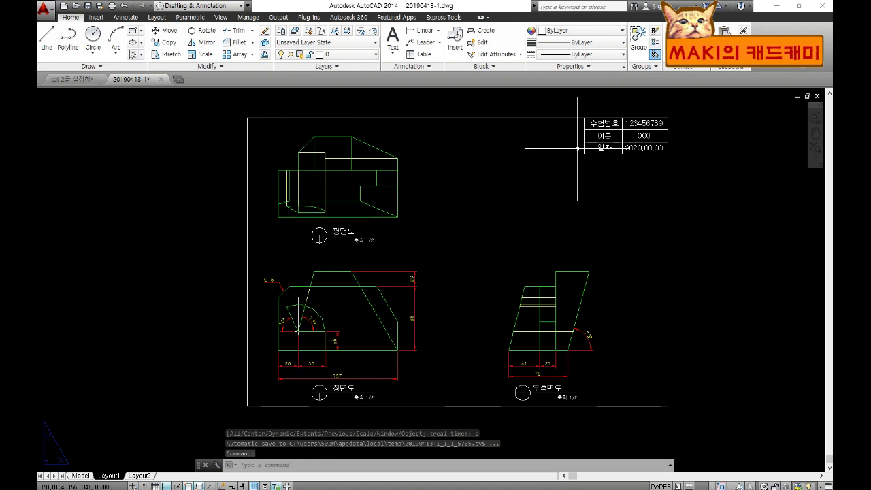
{"action": "left_click", "coordinate": [800, 5]}
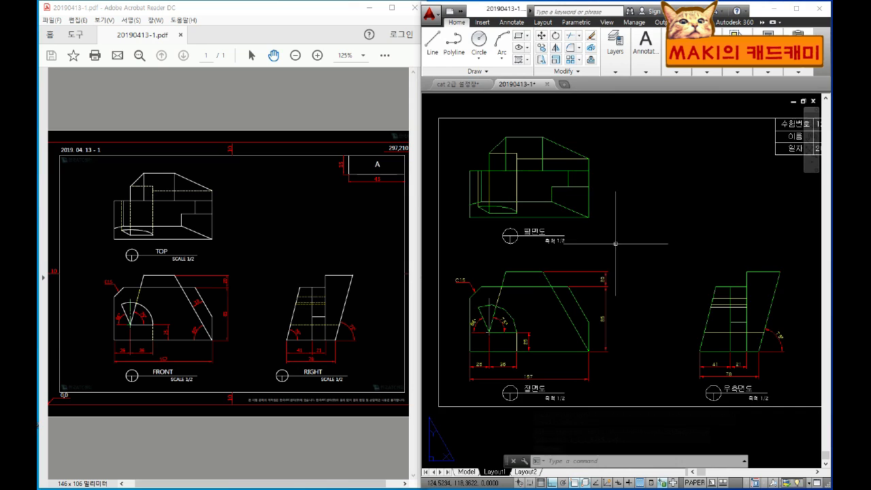
{"action": "scroll", "coordinate": [632, 256], "scroll_direction": "down", "scroll_amount": 1}
{"action": "scroll", "coordinate": [634, 256], "scroll_direction": "down", "scroll_amount": 1}
{"action": "scroll", "coordinate": [634, 256], "scroll_direction": "up", "scroll_amount": 2}
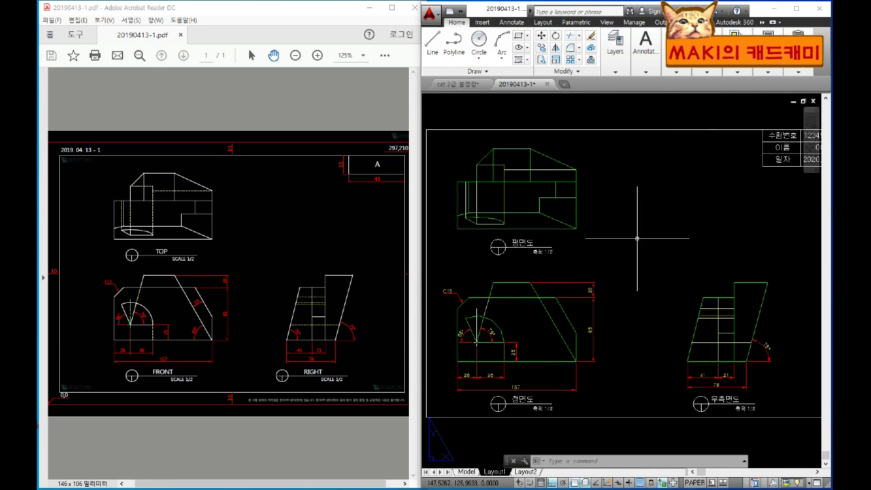
{"action": "scroll", "coordinate": [643, 238], "scroll_direction": "down", "scroll_amount": 2}
{"action": "middle_click", "coordinate": [668, 336]}
{"action": "middle_click", "coordinate": [668, 336]}
Set the global linetype scale to 0.2 with LTSCALE
{"action": "type", "text": "Lts"}
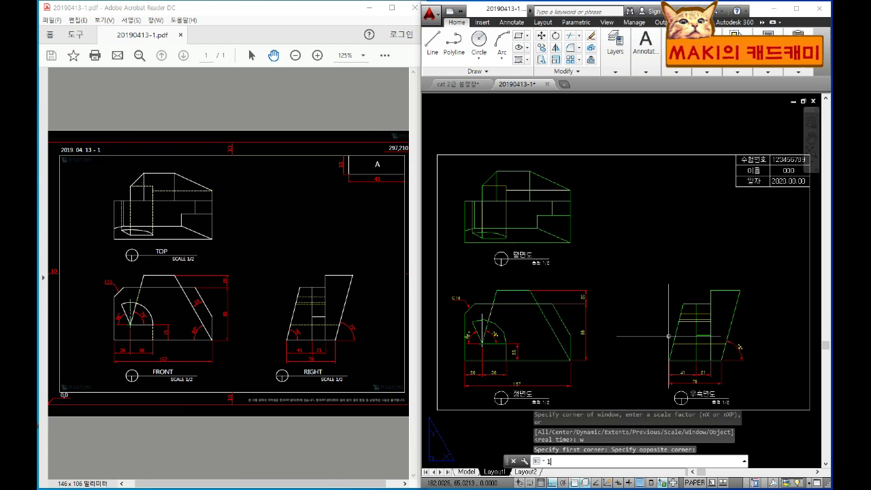
{"action": "type", "text": "cale"}
{"action": "key", "text": "Return"}
{"action": "type", "text": "0.2"}
{"action": "key", "text": "Return"}
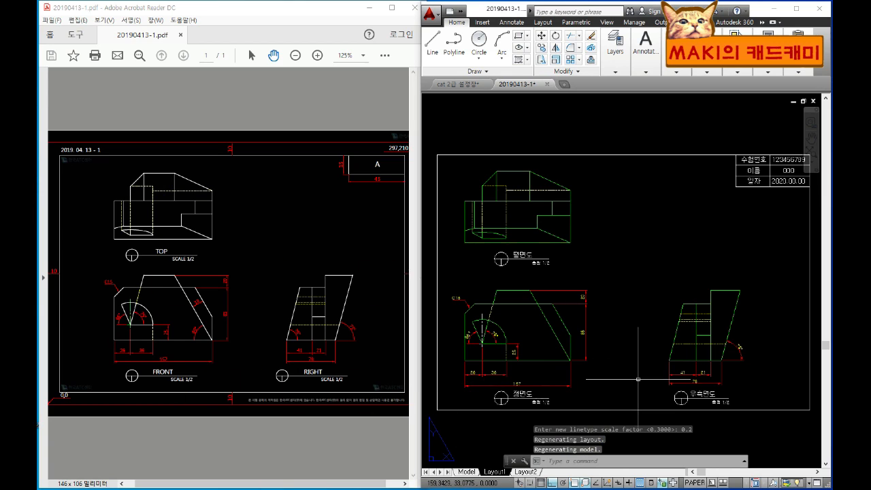
Set the global linetype scale to 0.3
{"action": "key", "text": "Return"}
{"action": "type", "text": "0.3"}
{"action": "key", "text": "Return"}
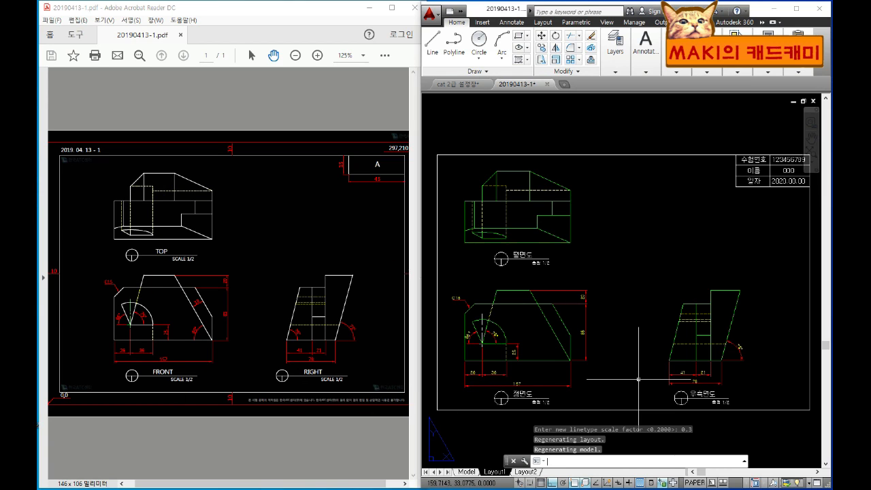